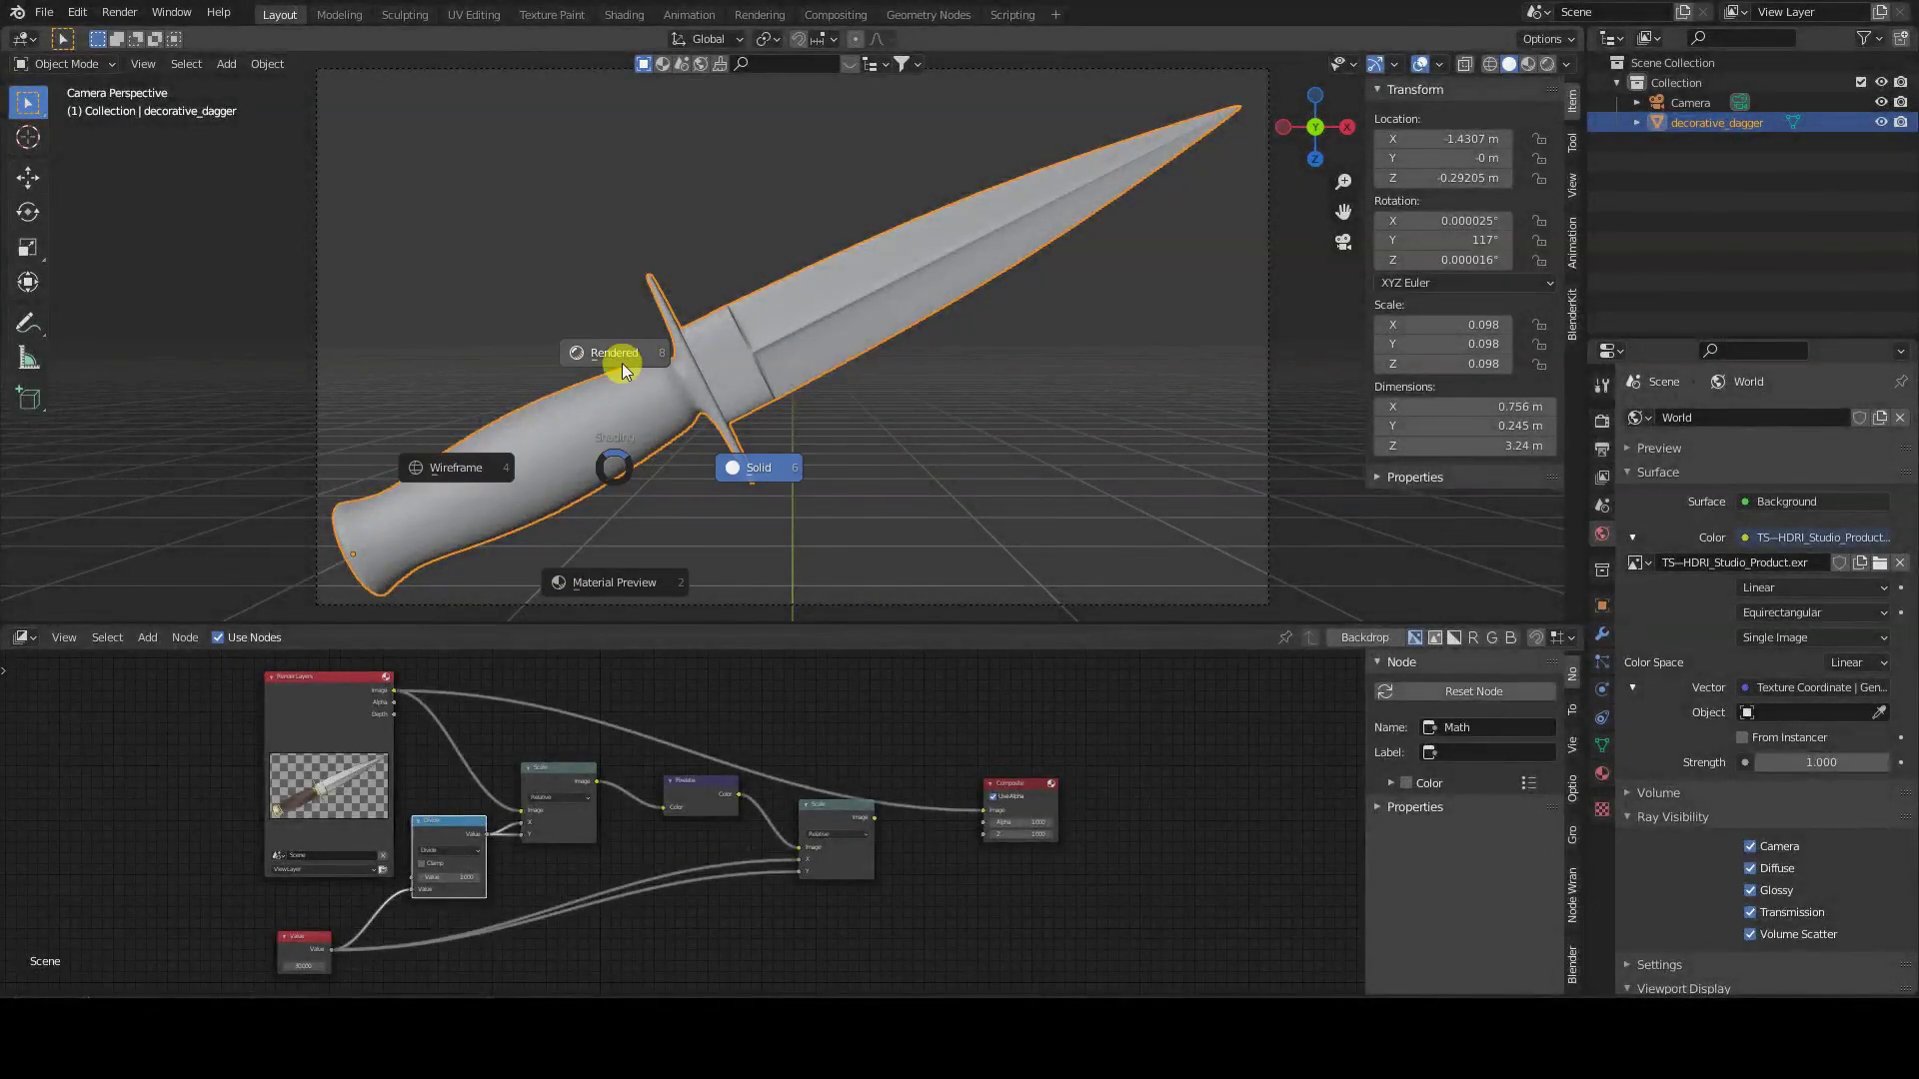
- Render the dagger and link the second Scale node's output to the Composite node's image input
left_click(1602, 420)
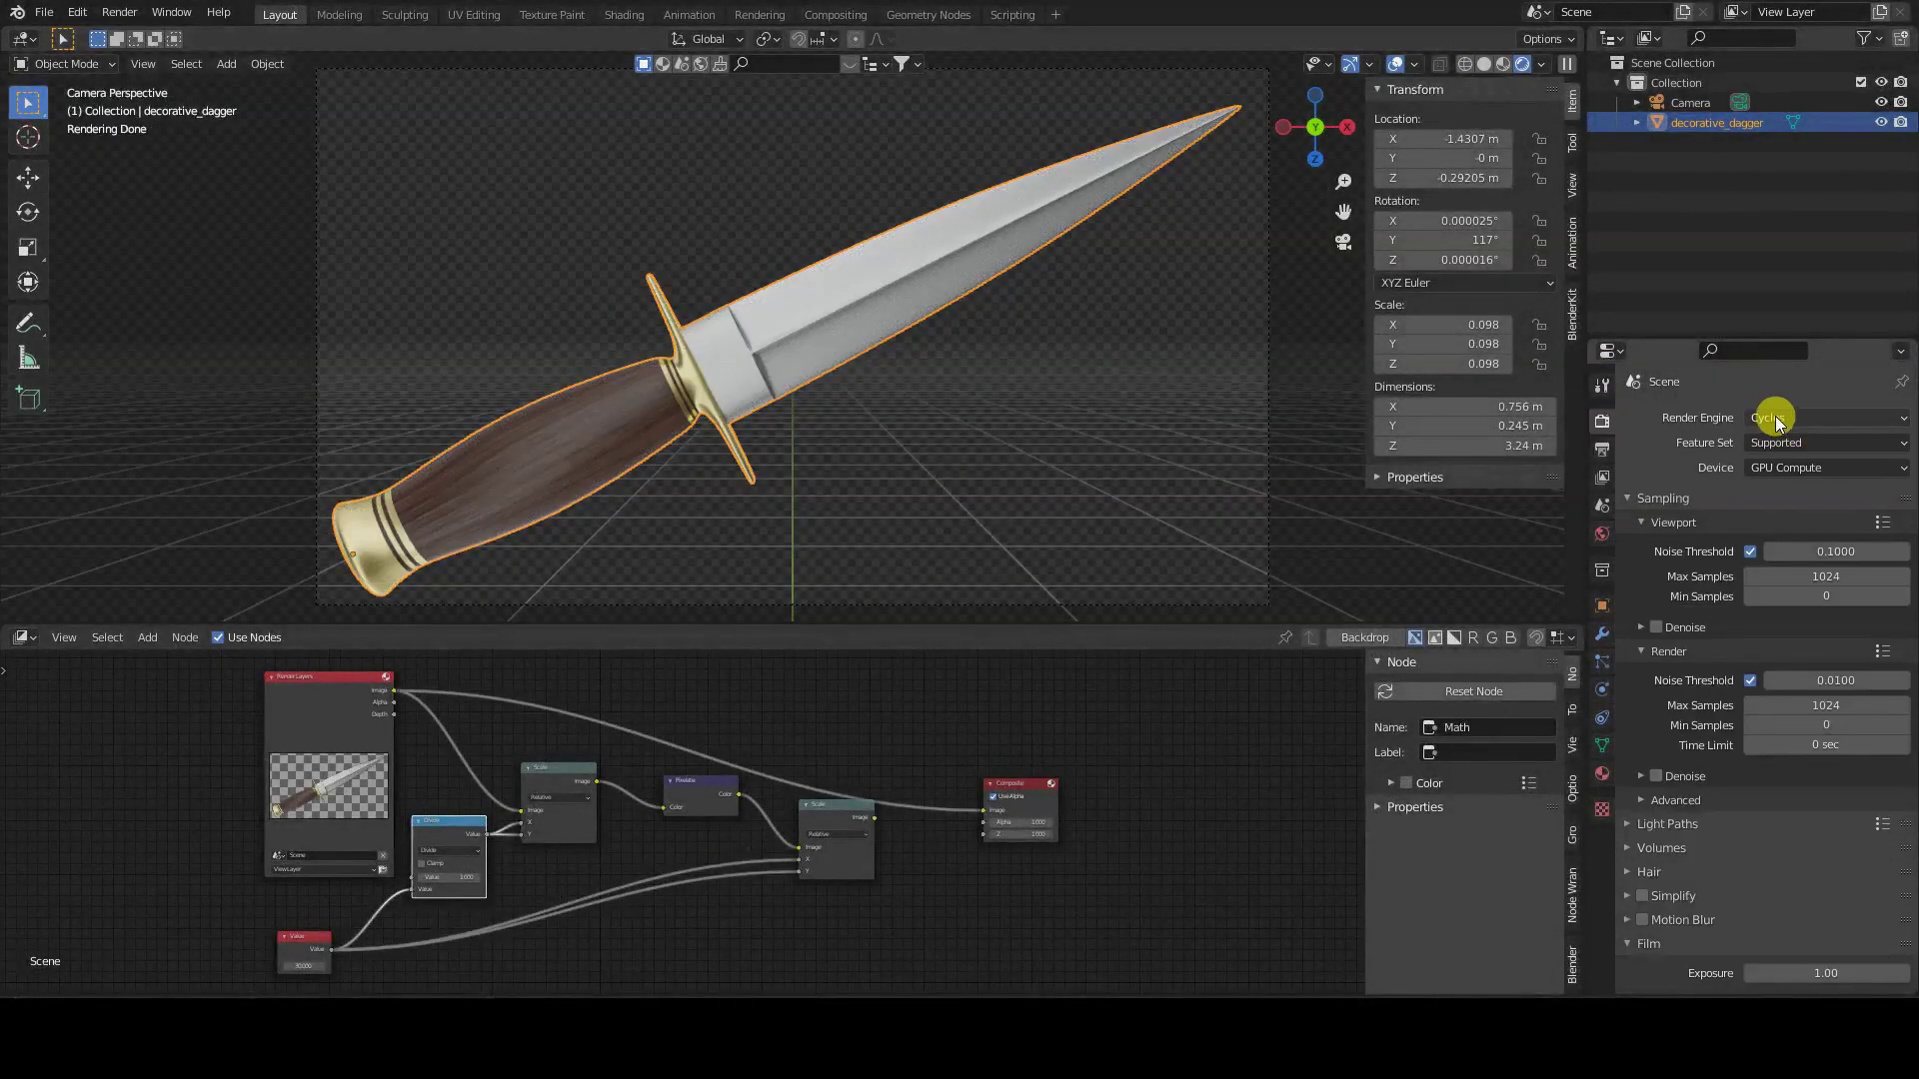
key("F12")
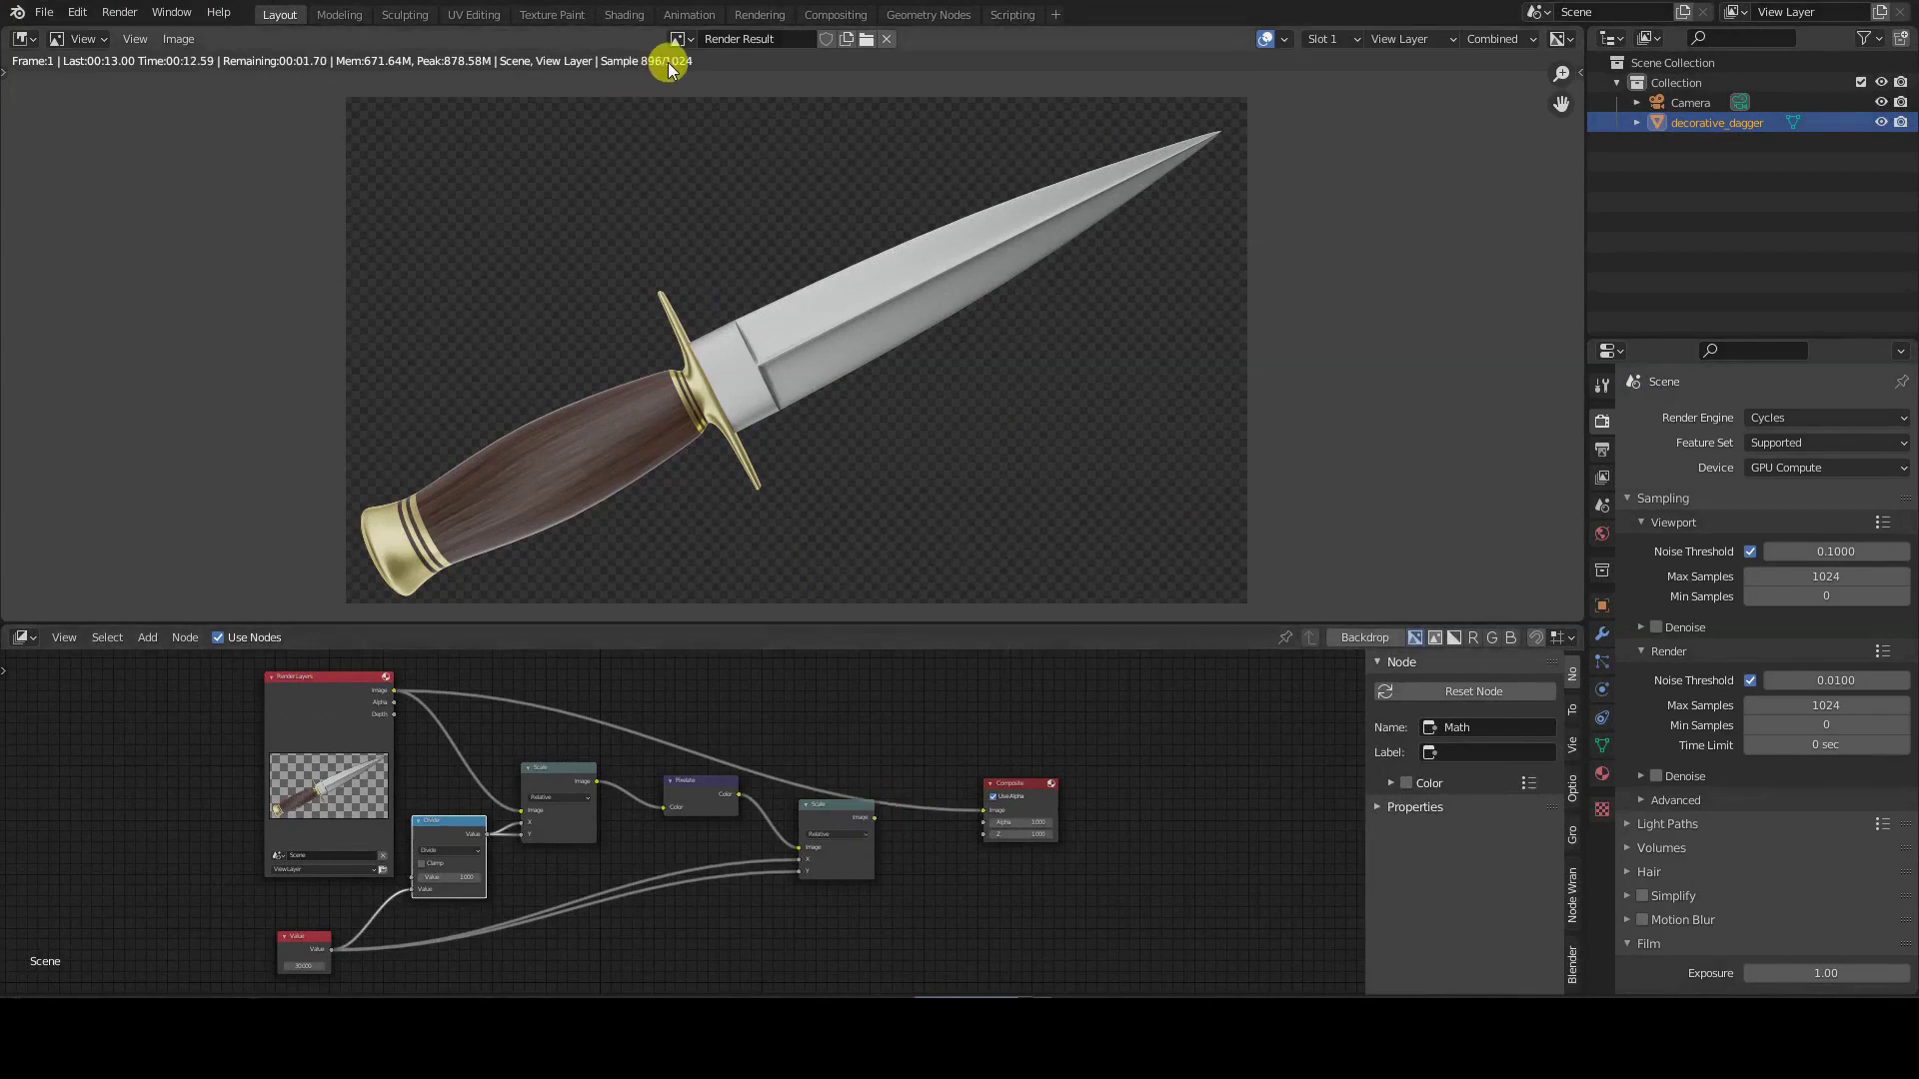
left_click_drag(875, 818, 983, 810)
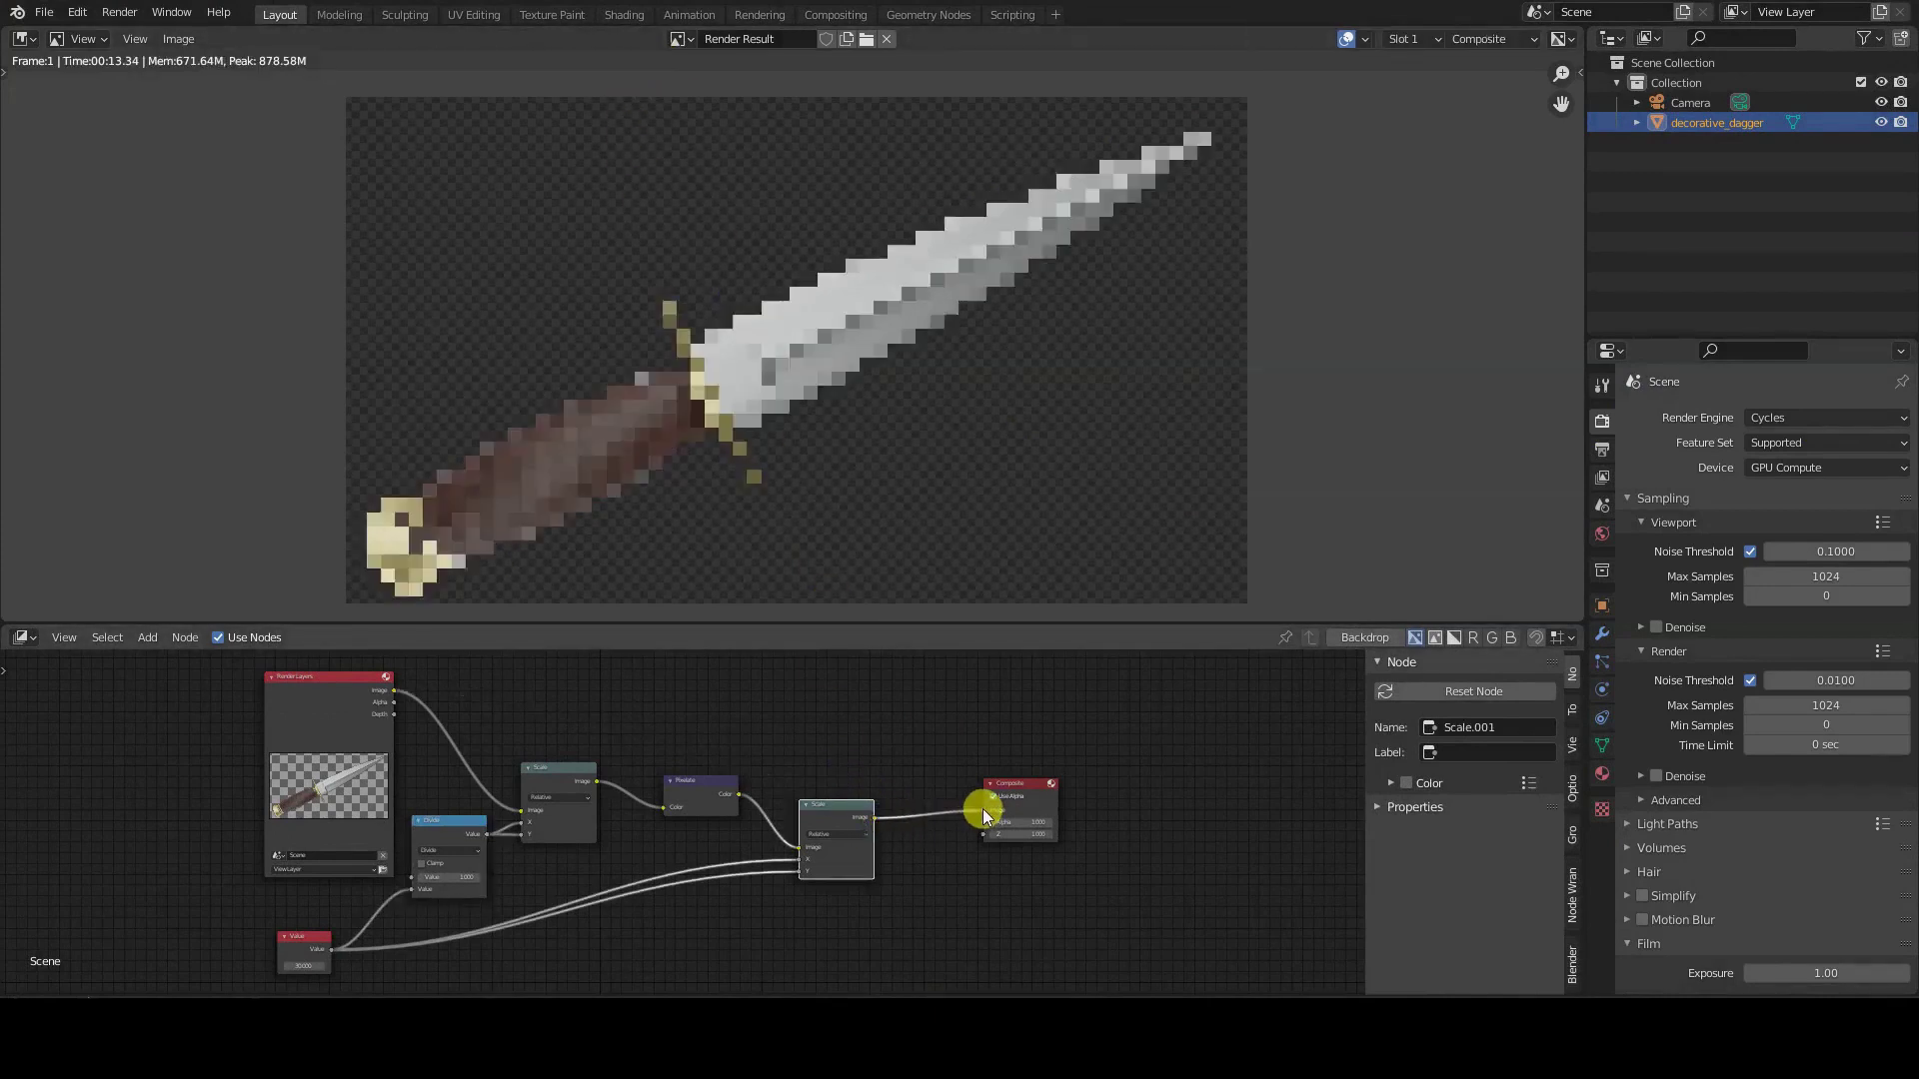
- Try values of 20 and 10 in the Value node that drives the dagger's pixelation
left_click(308, 966)
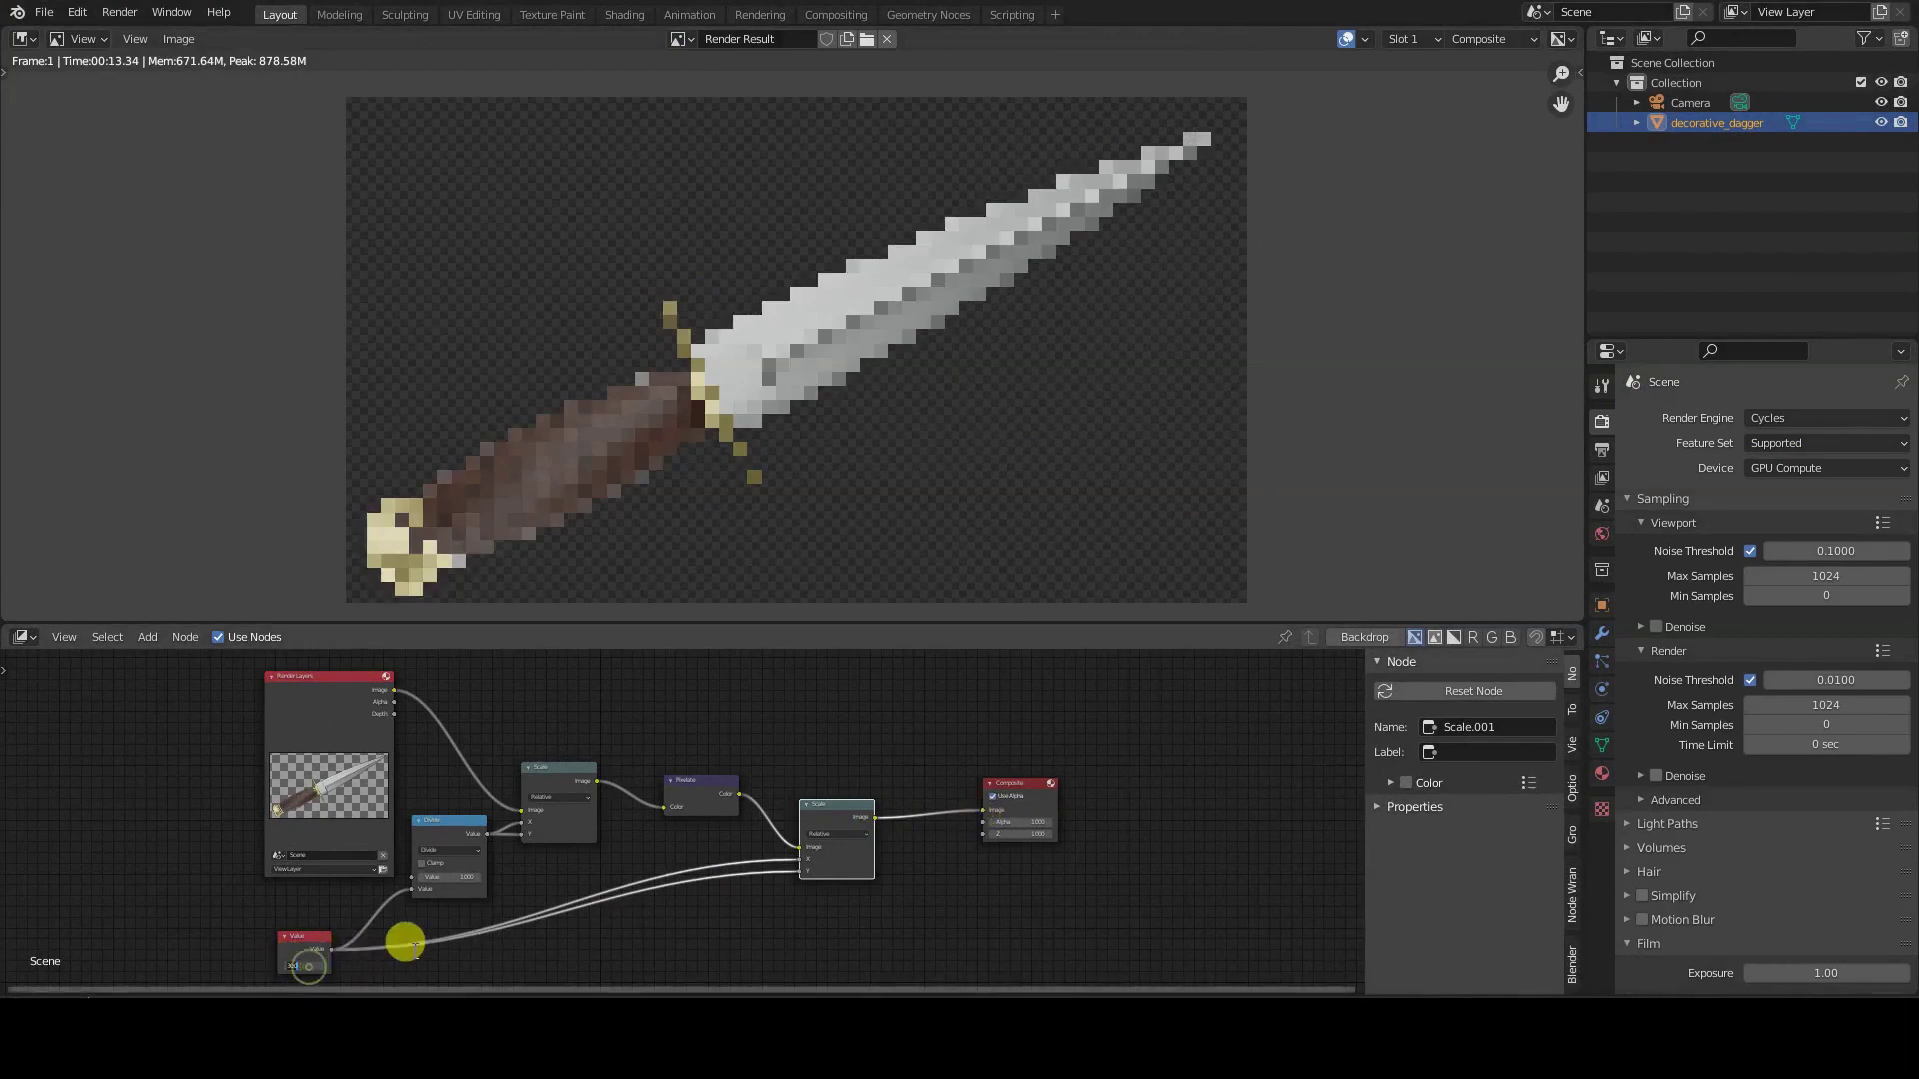
type("20")
key("Return")
middle_click_drag(420, 953, 639, 853)
scroll(639, 853, "up", 6)
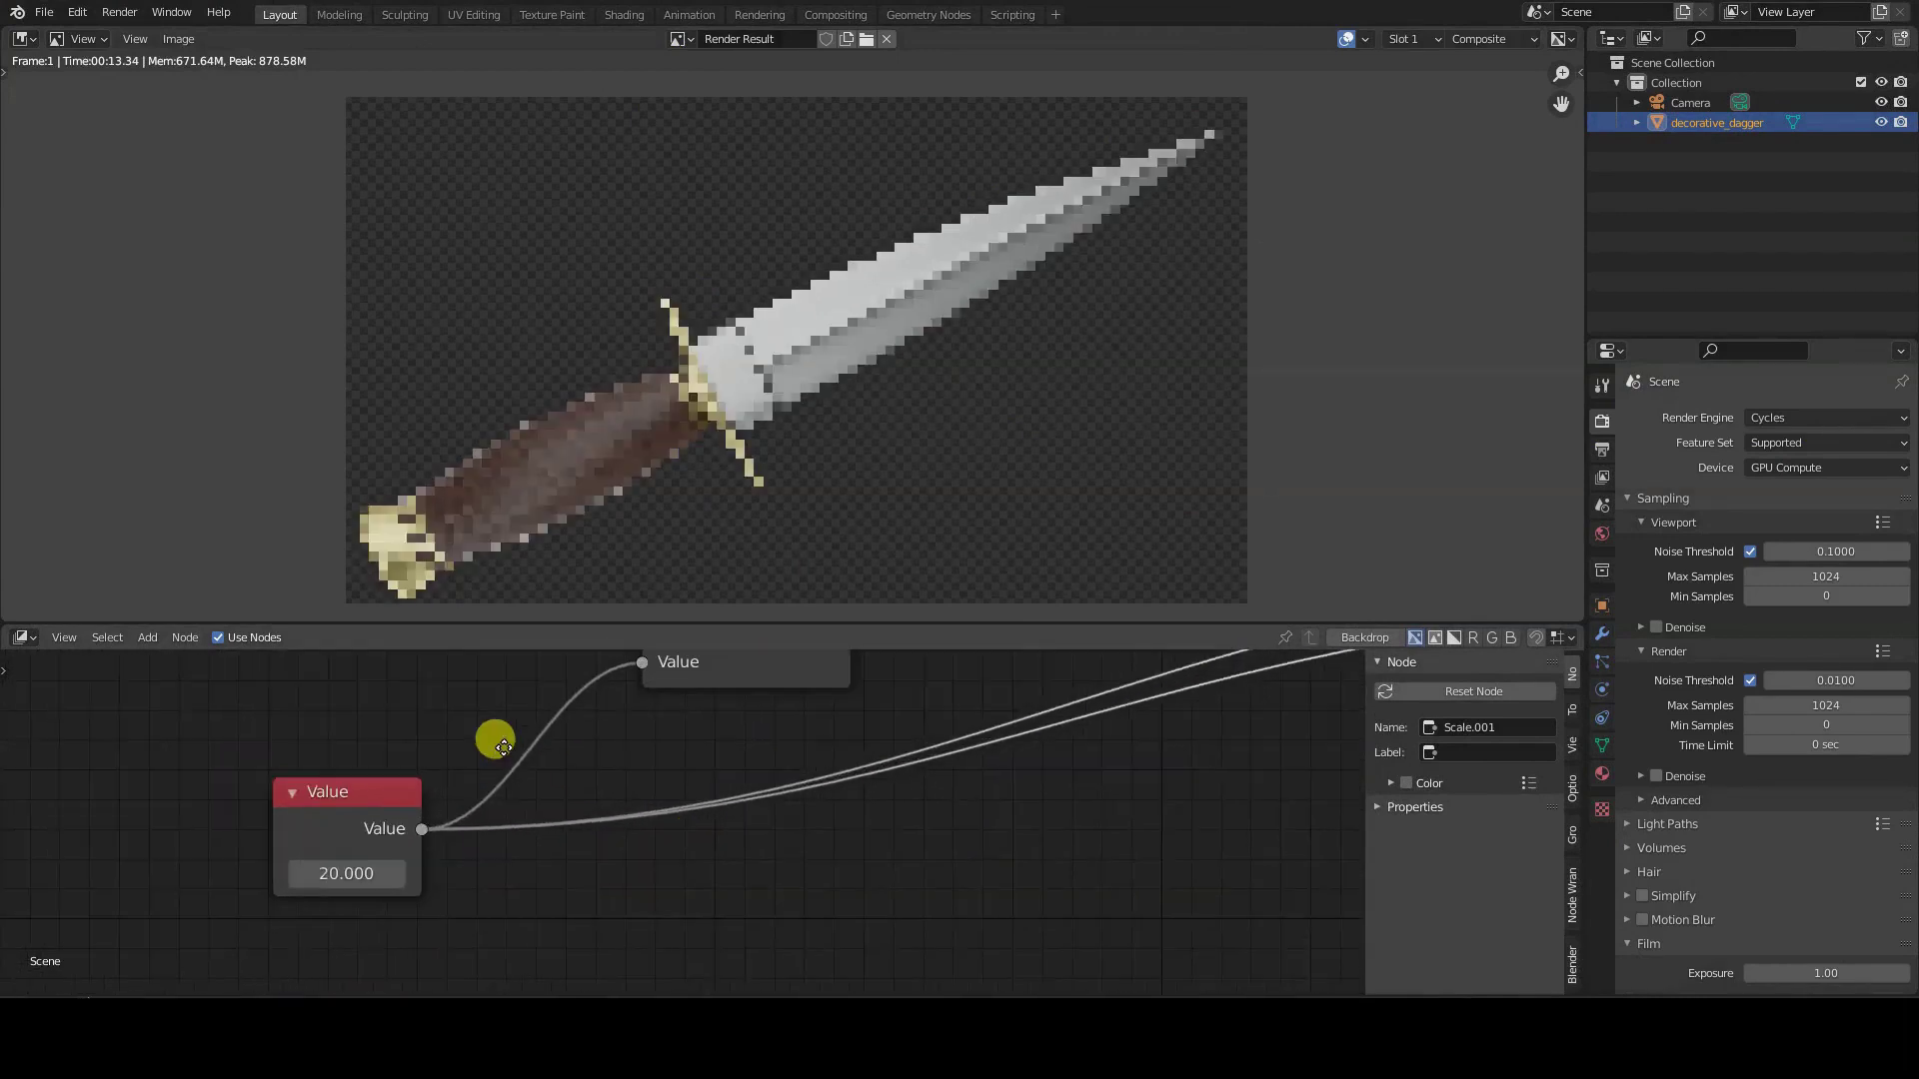
middle_click_drag(500, 833, 658, 784)
scroll(659, 784, "up", 2)
left_click(455, 833)
type("10")
key("Return")
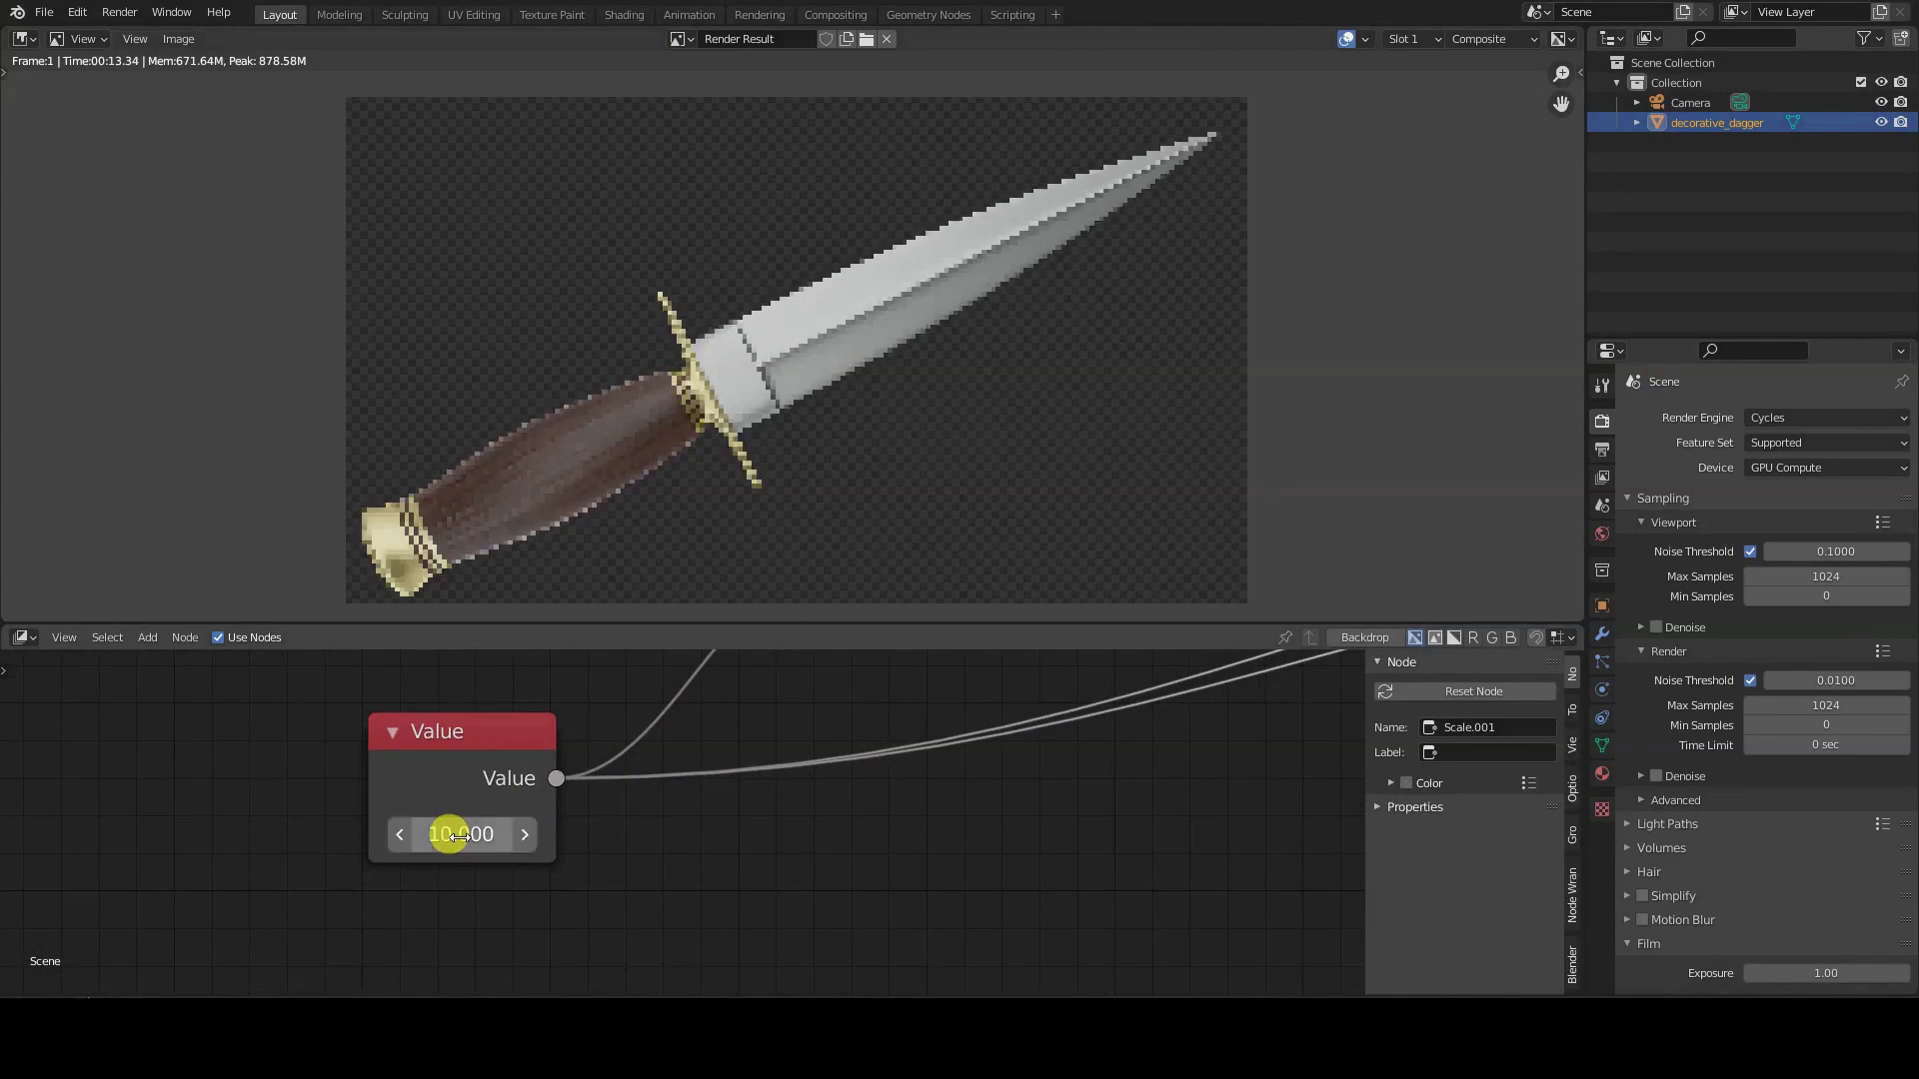
- Try coarser pixelation values up to 40 in the Value node and settle on 30
left_click_drag(455, 836, 606, 836)
left_click(449, 835)
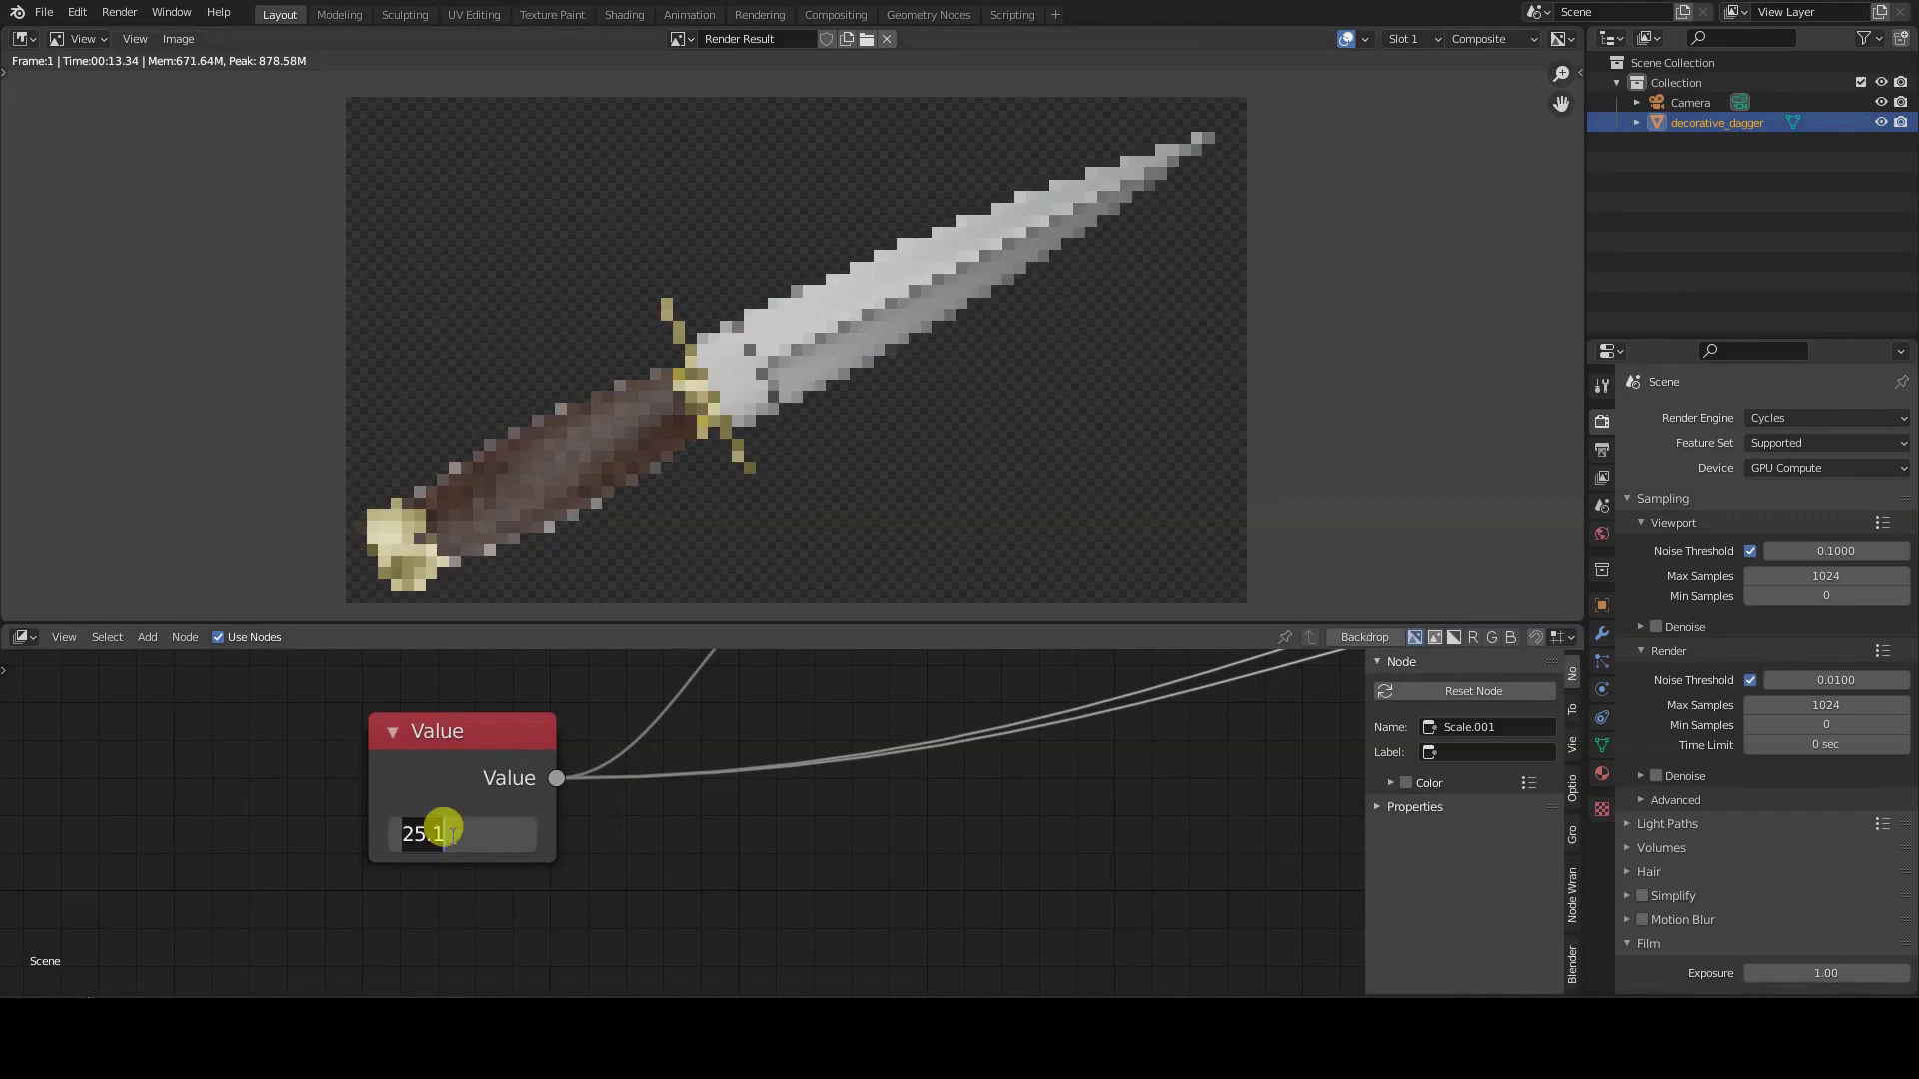
type("40")
key("Return")
left_click(445, 835)
type("30")
key("Return")
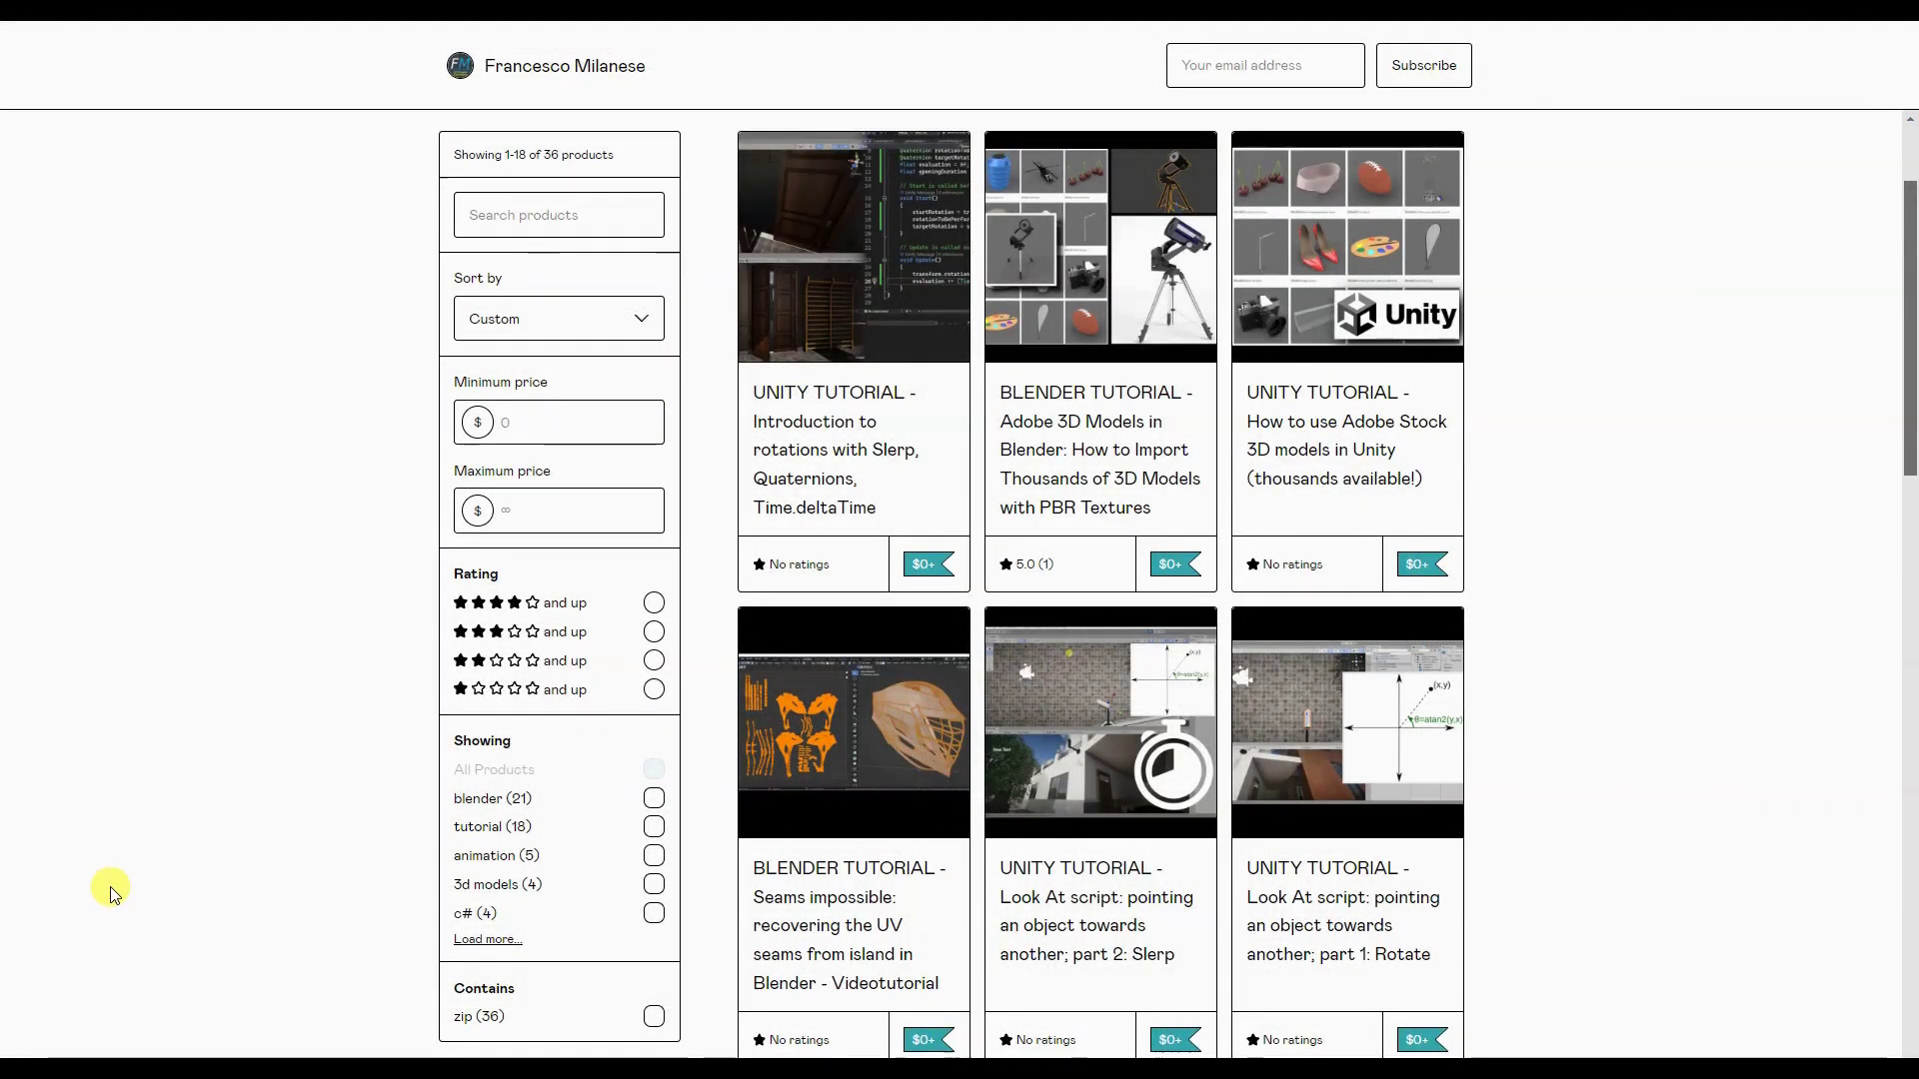
- Look through the Blender and Unity tutorials offered on the web store page
scroll(110, 893, "down", 5)
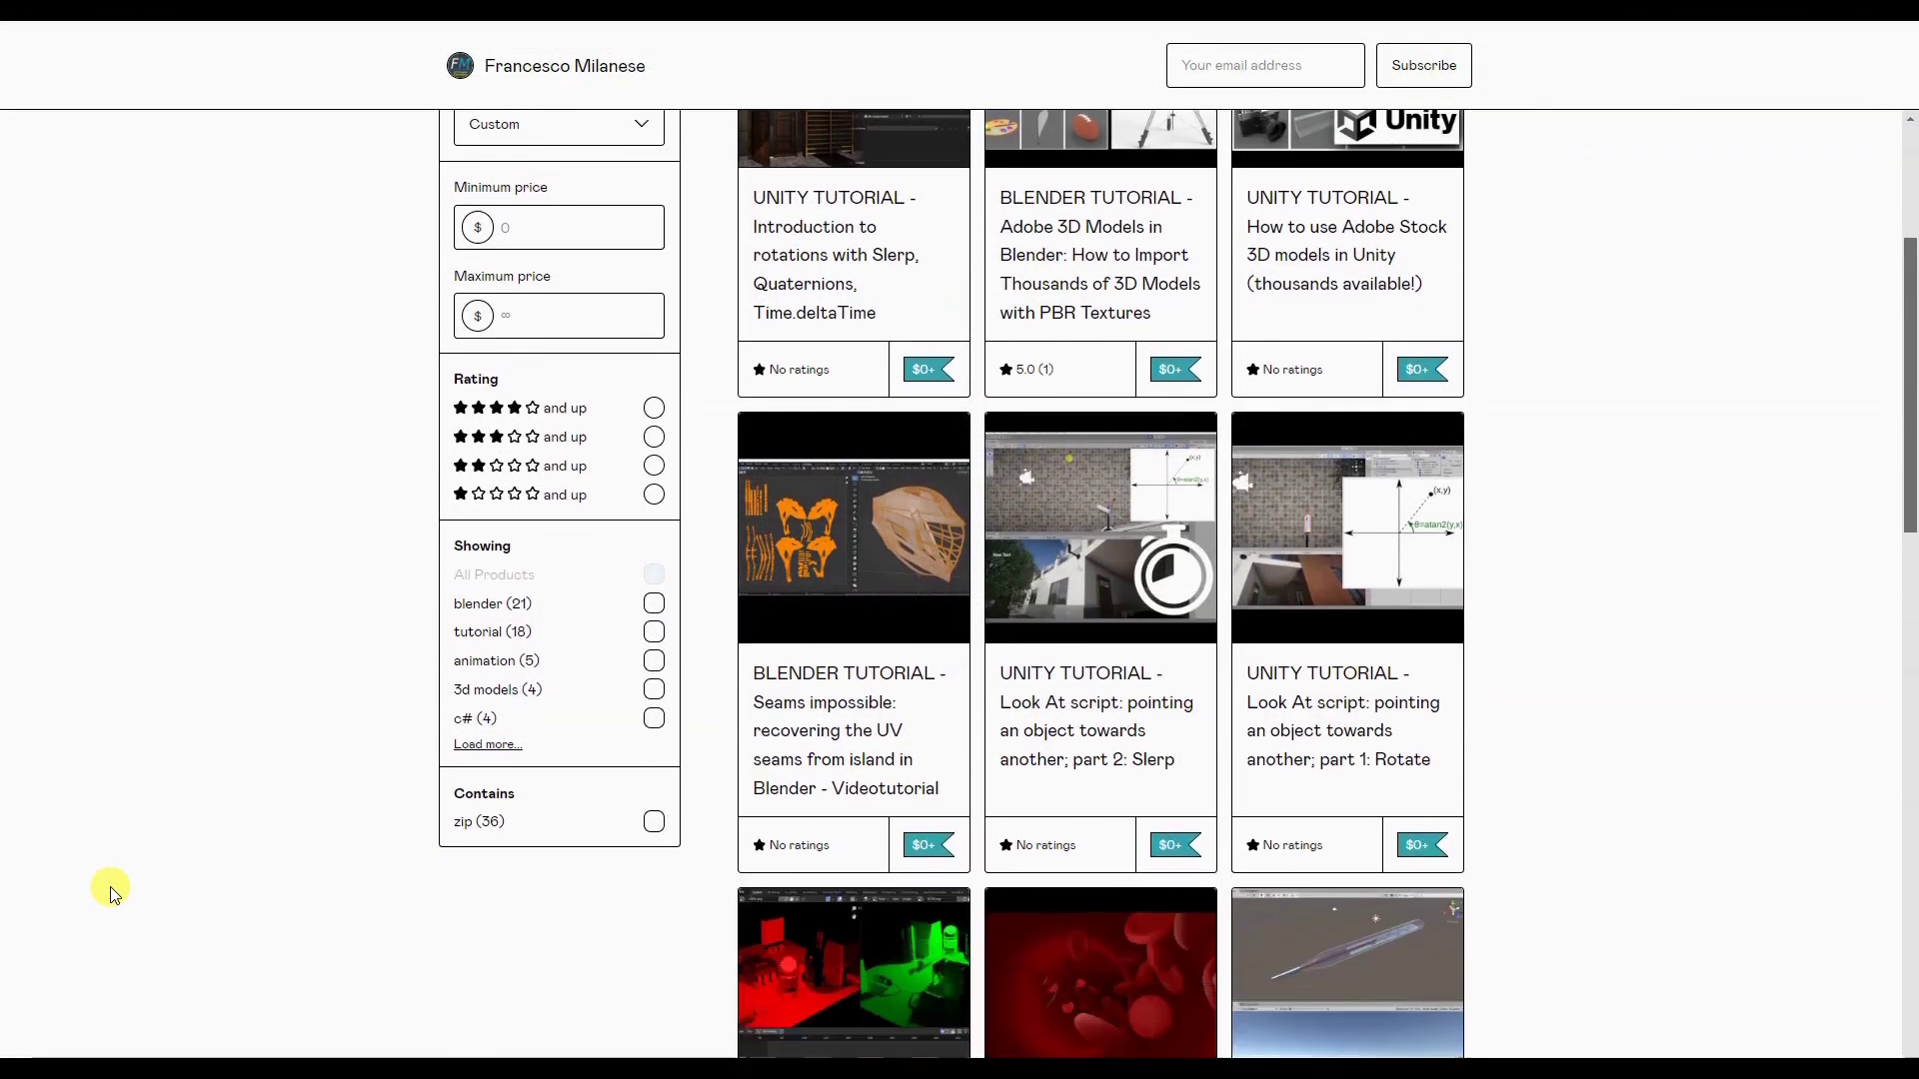
scroll(110, 892, "down", 8)
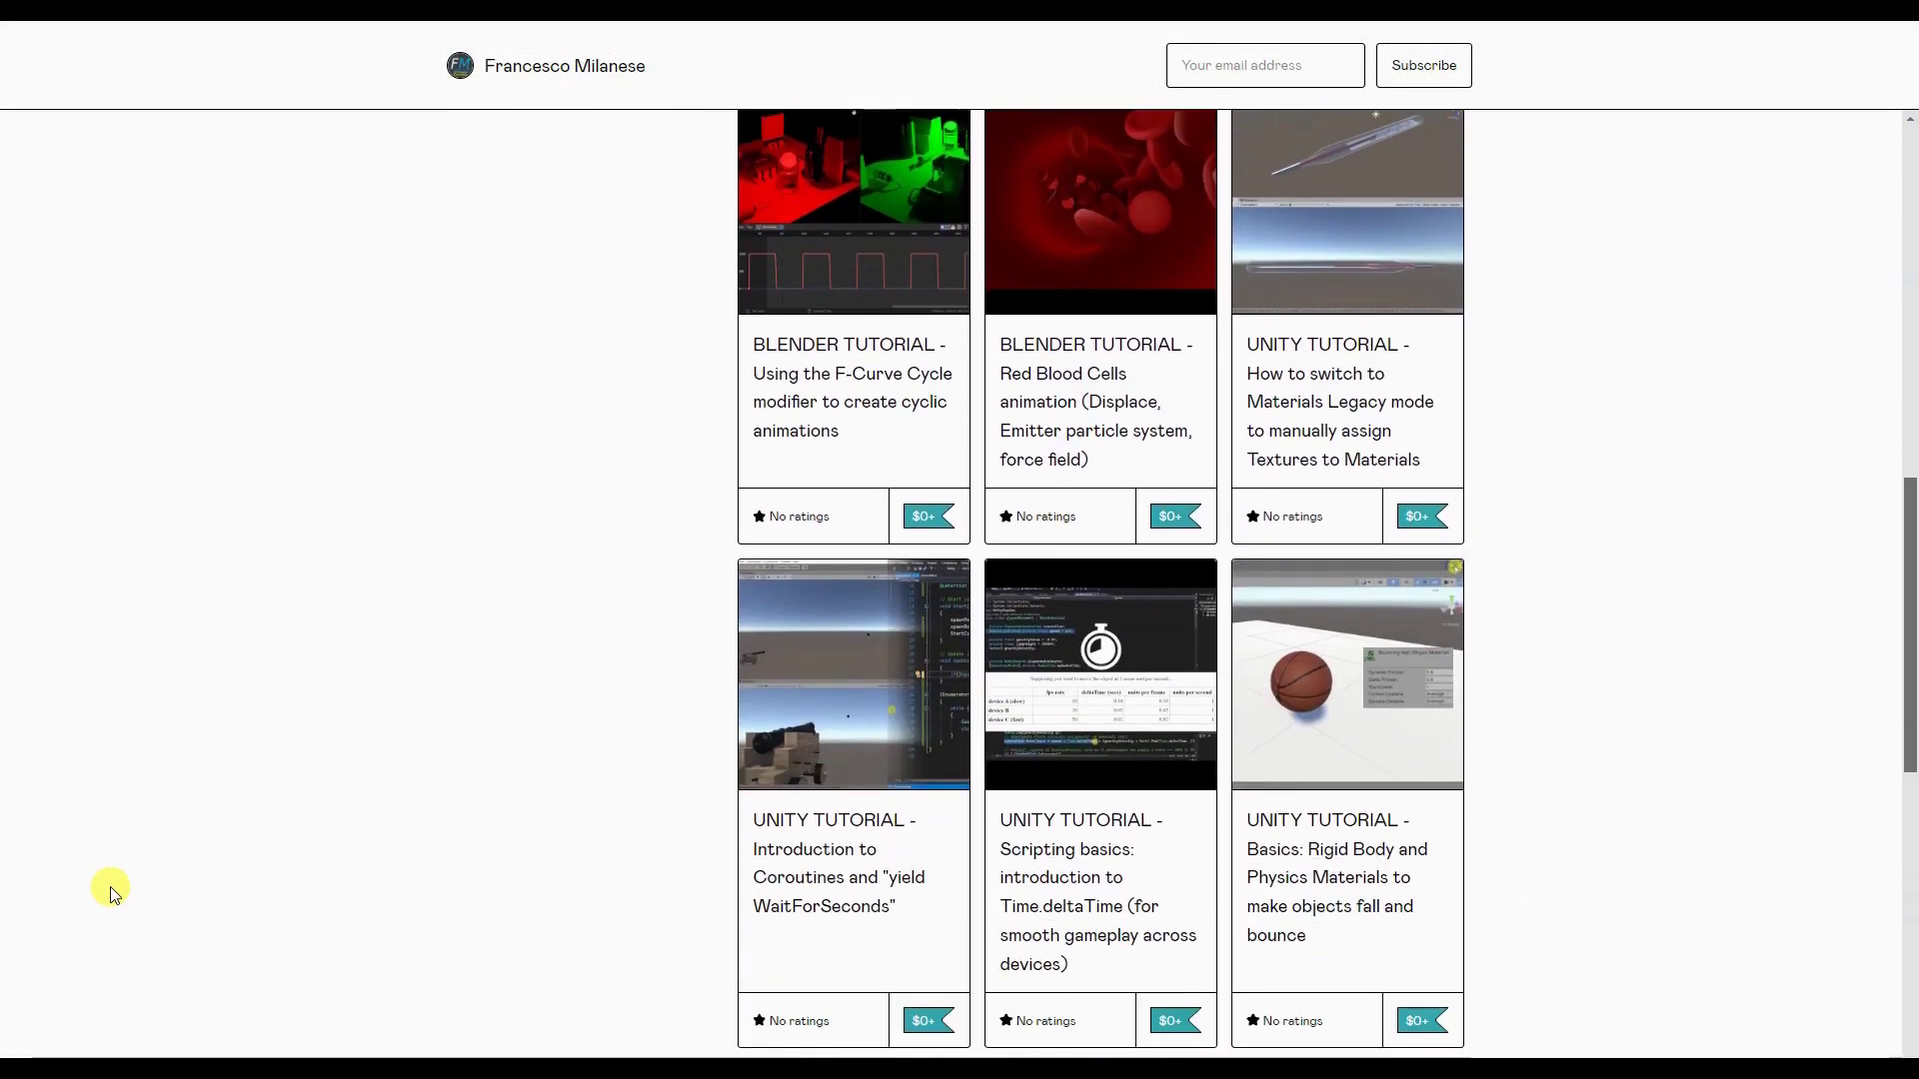
scroll(110, 892, "down", 7)
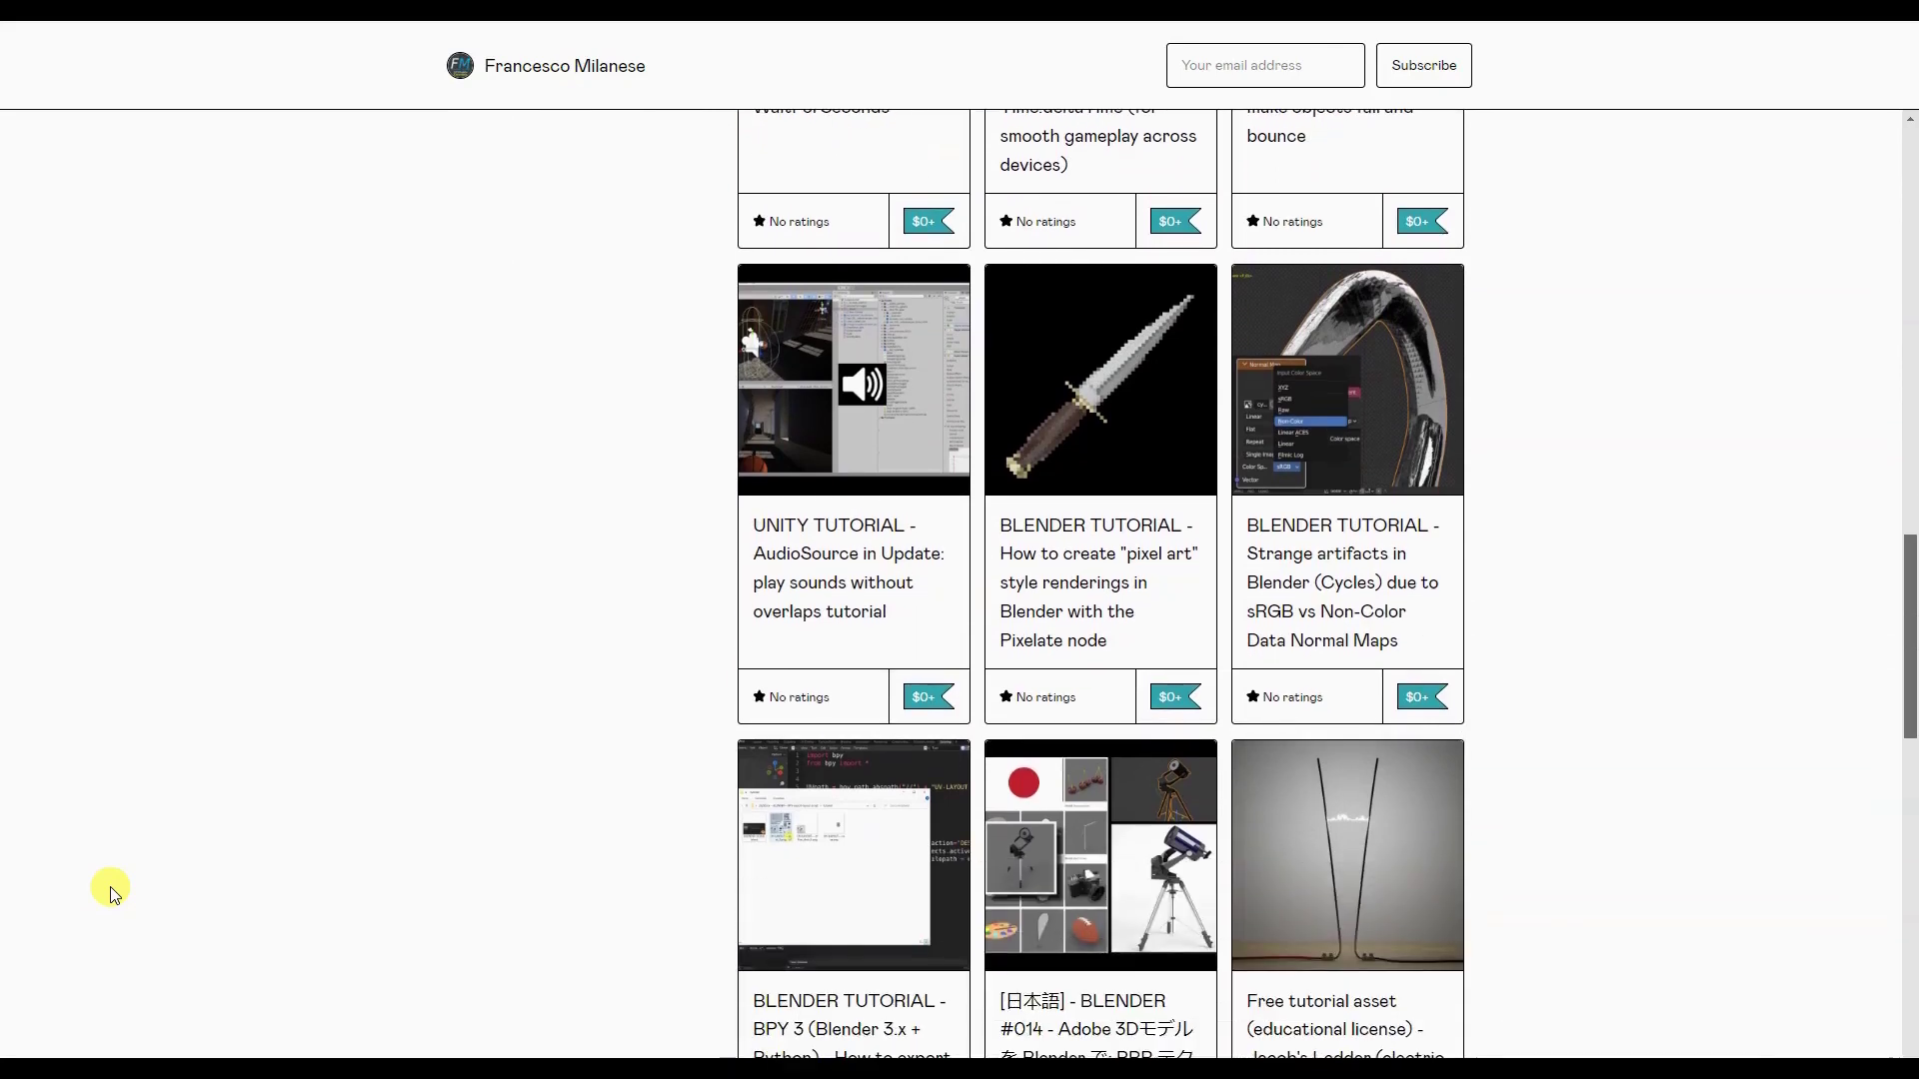
scroll(109, 893, "down", 8)
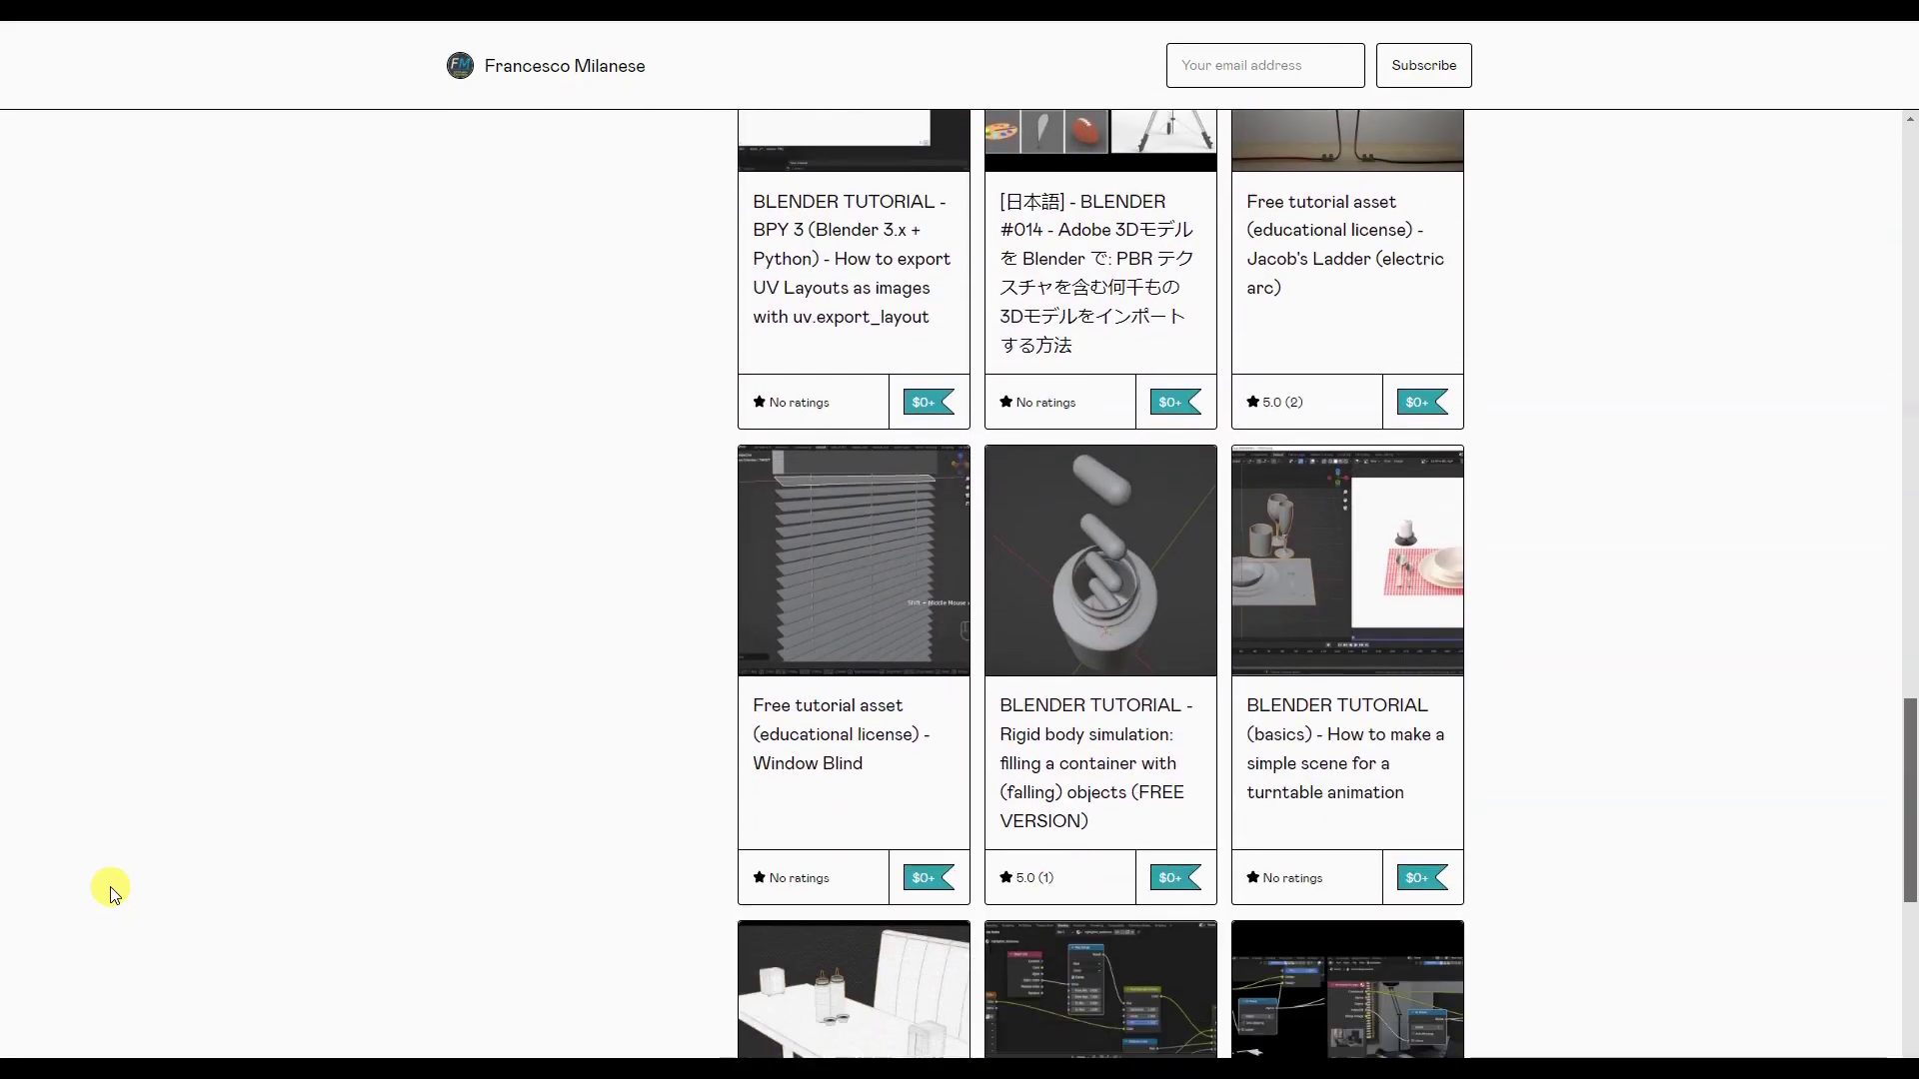
scroll(110, 892, "down", 8)
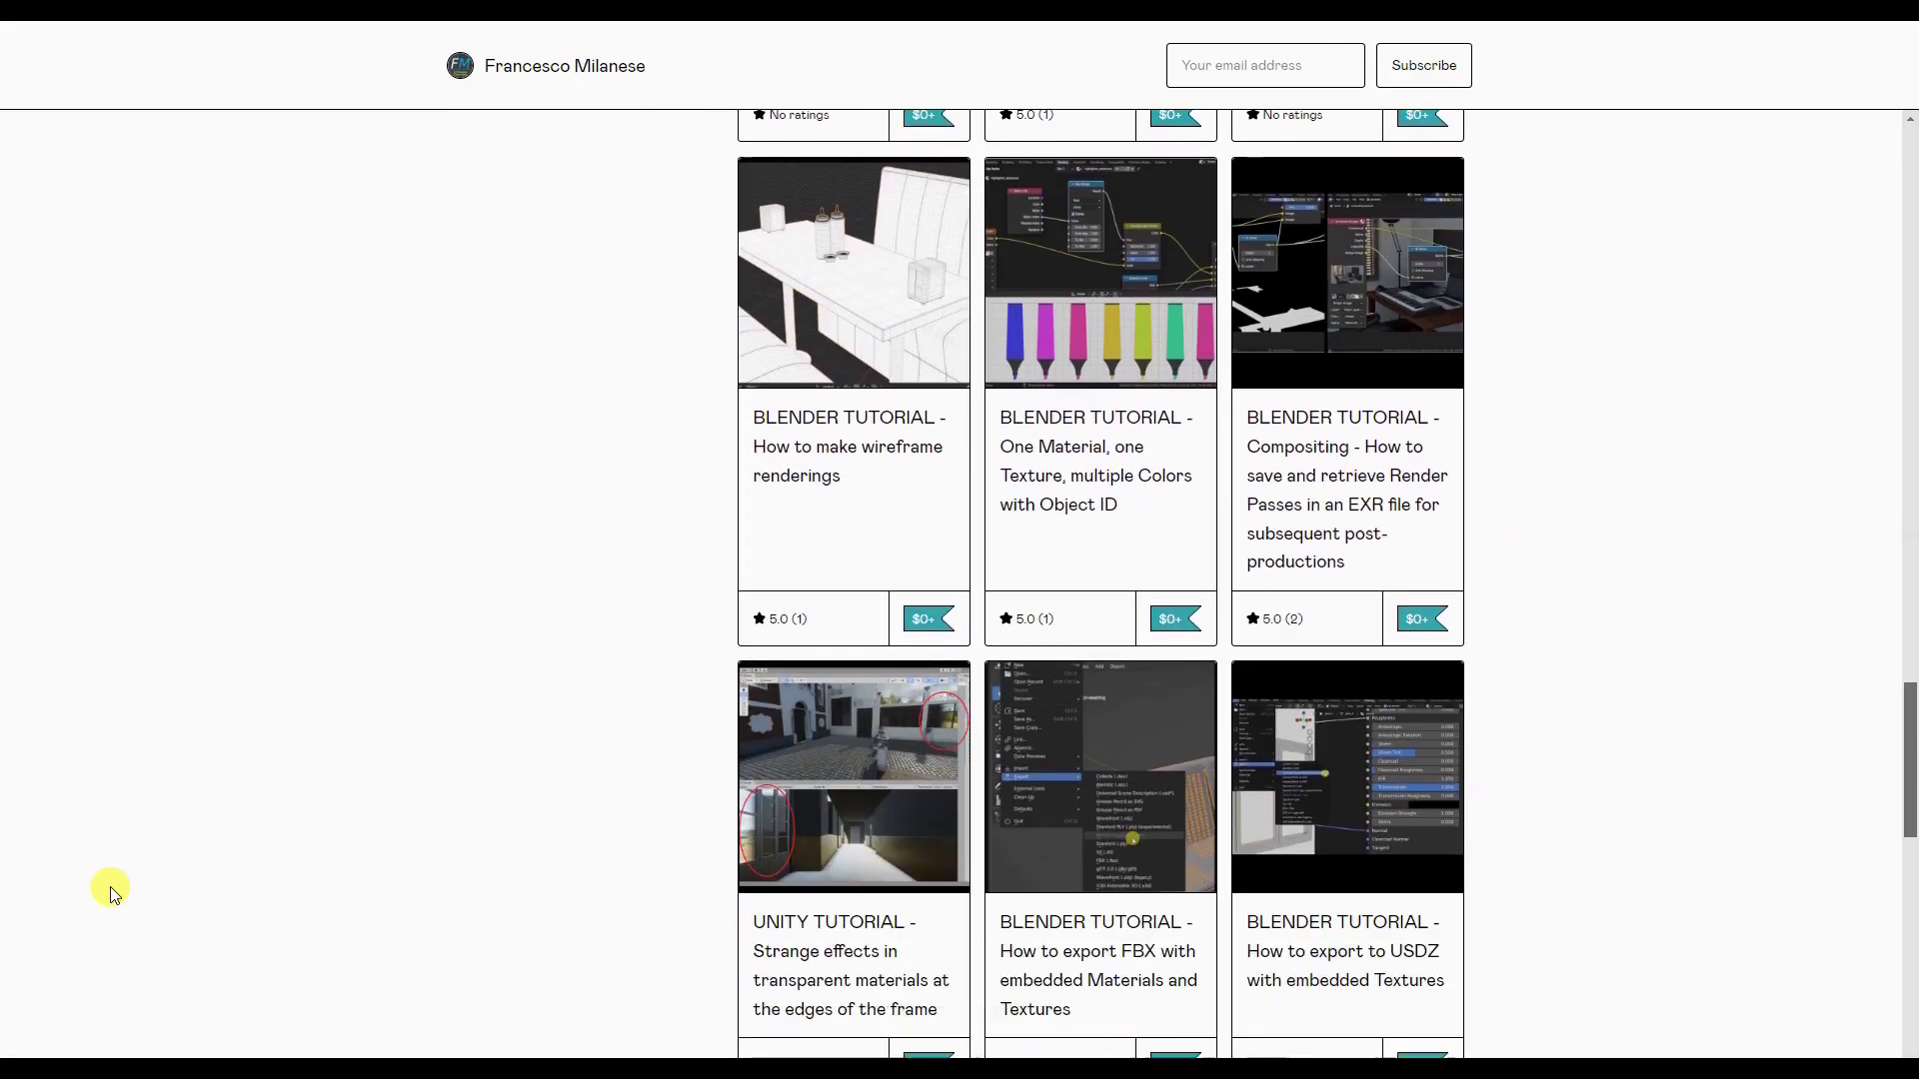
scroll(110, 892, "down", 7)
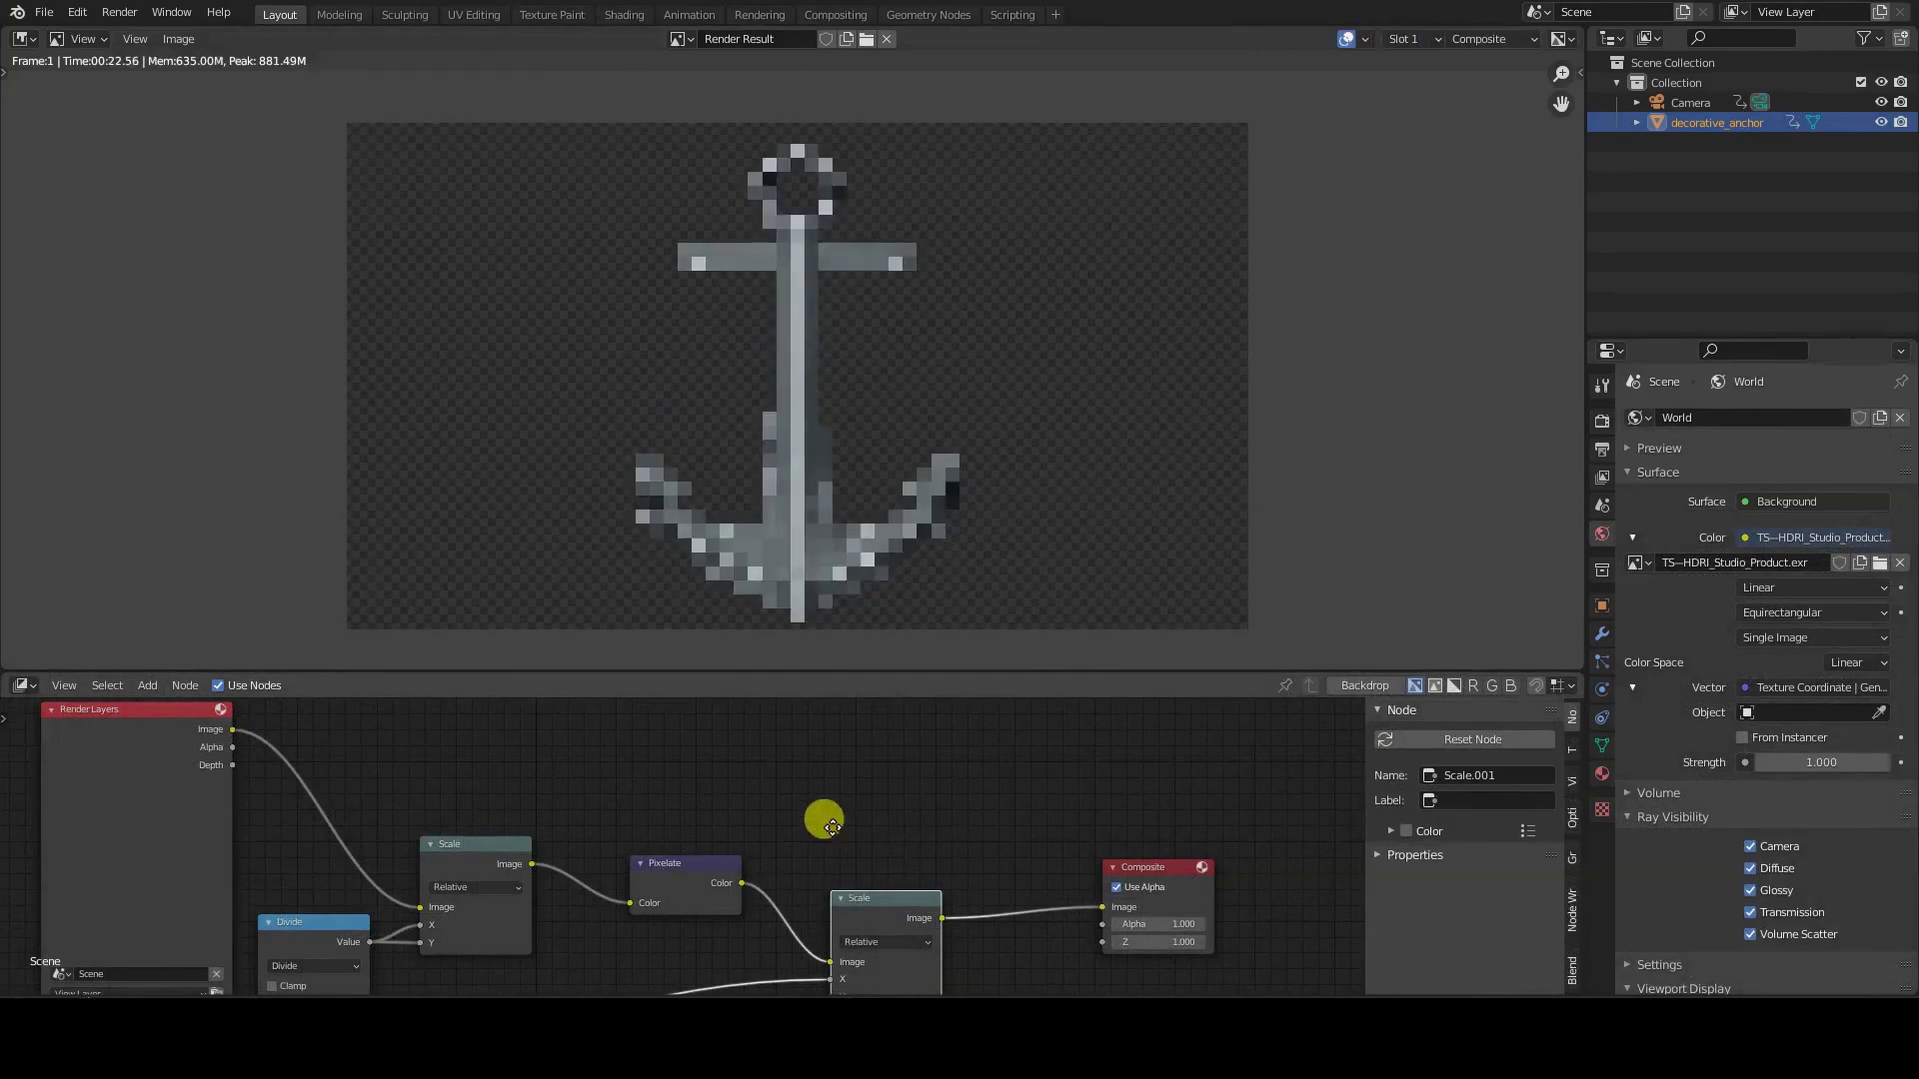
- Set the Value node of the anchor's compositing setup to 20 and try lower values for finer pixels
scroll(823, 814, "down", 5, "shift")
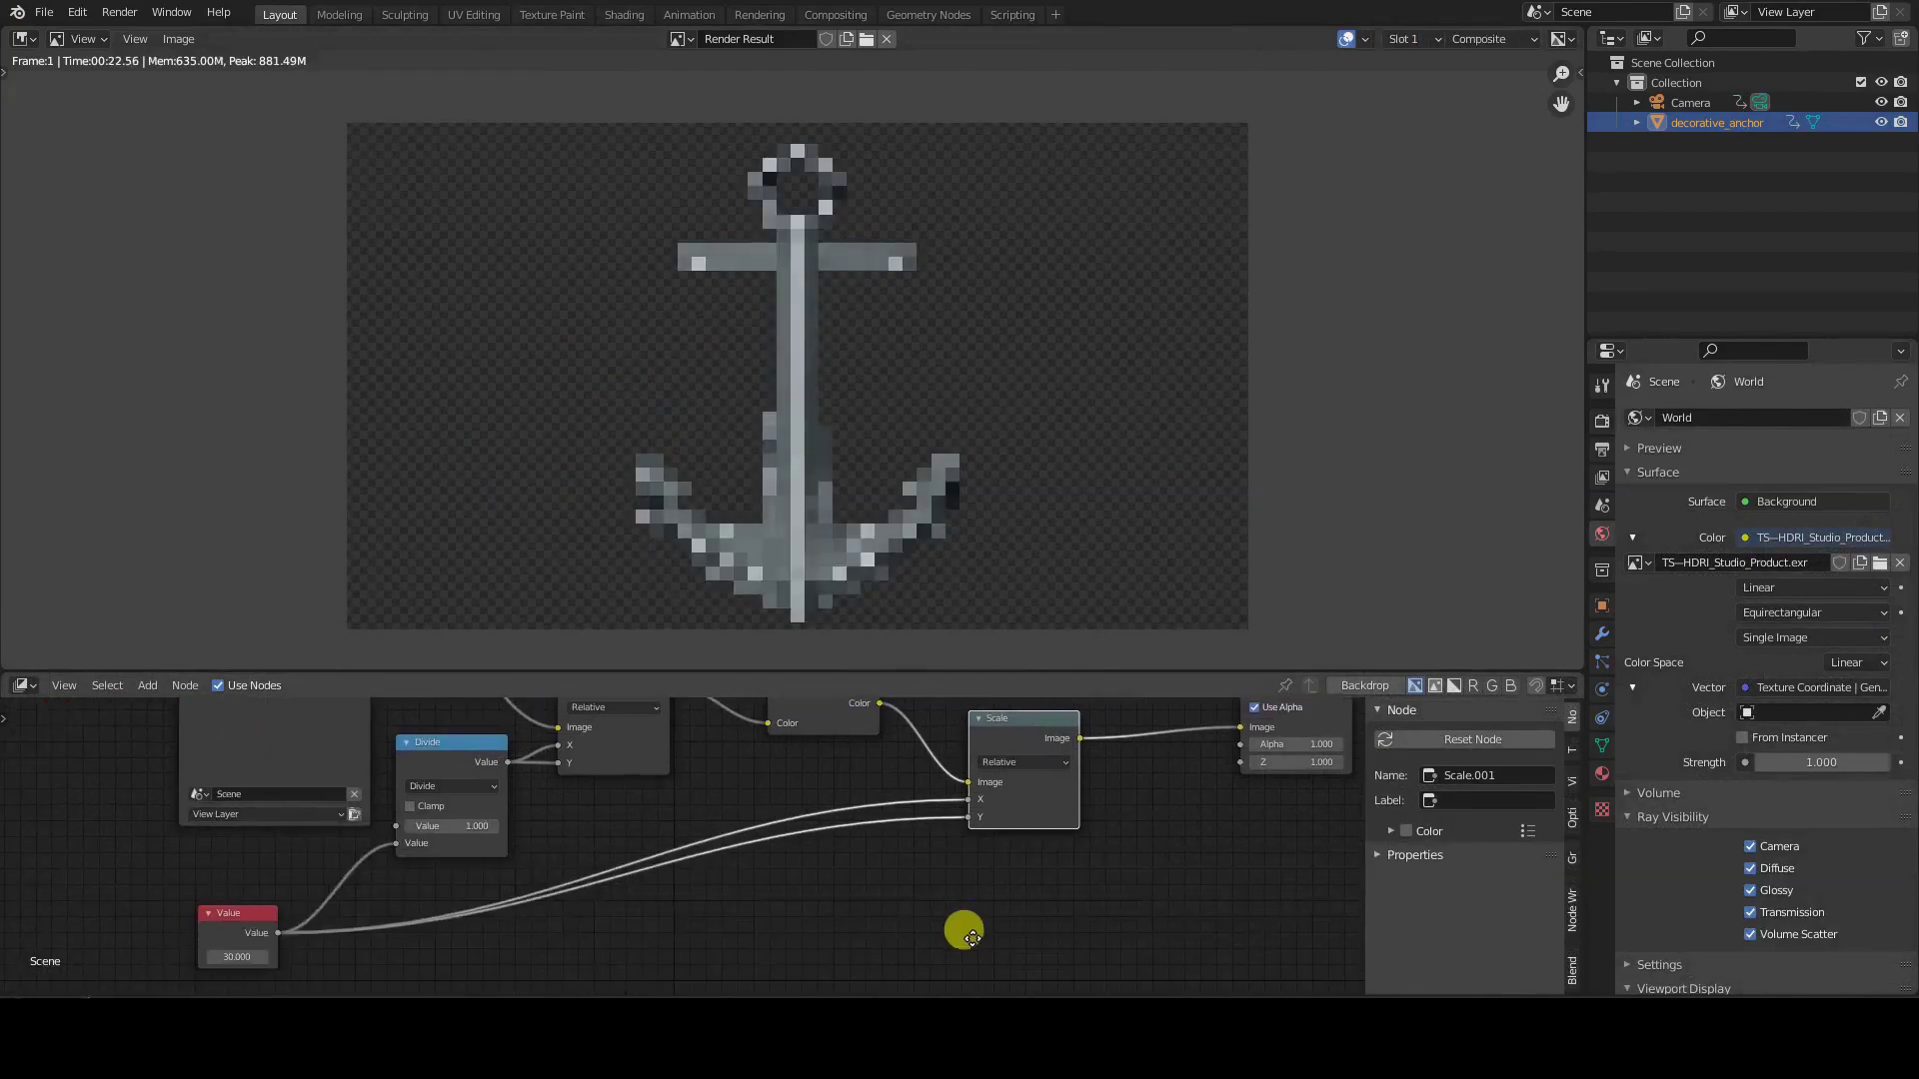
left_click(261, 918)
type("20")
key("Return")
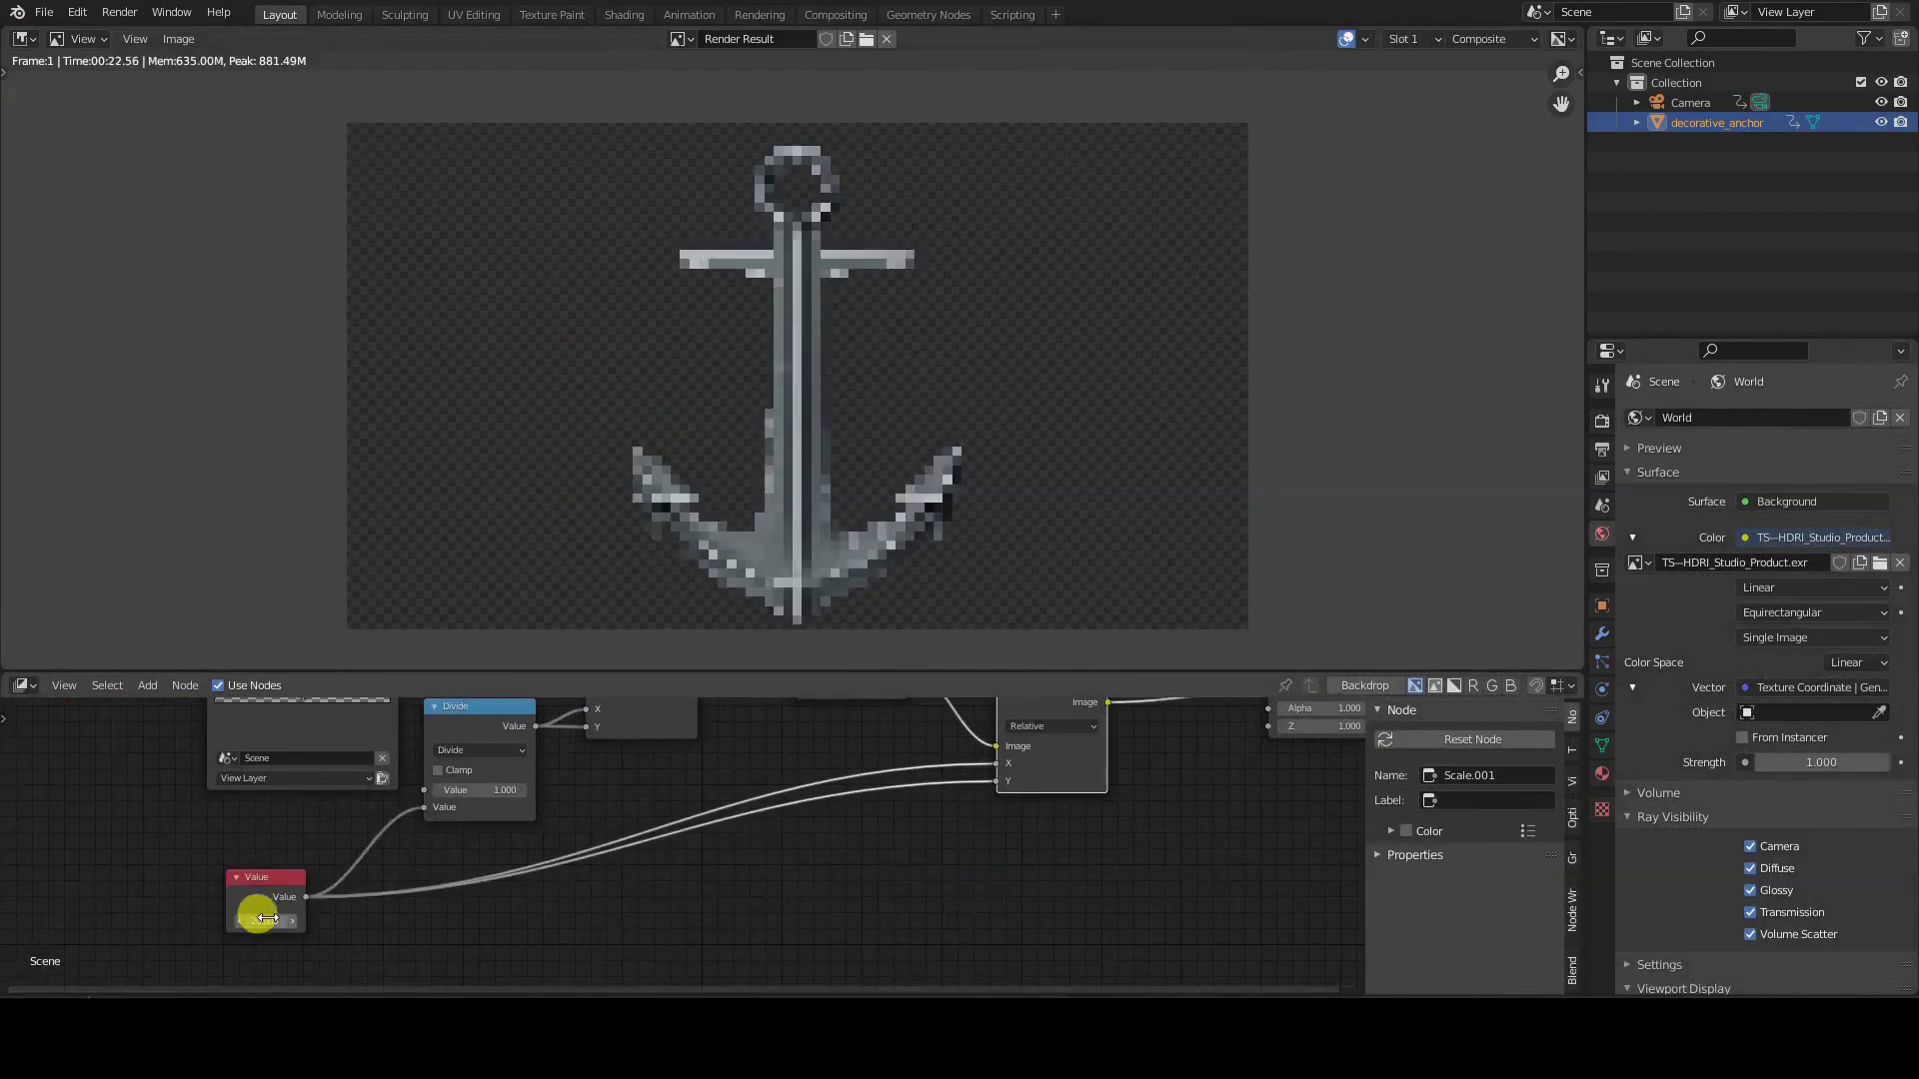
key("Return")
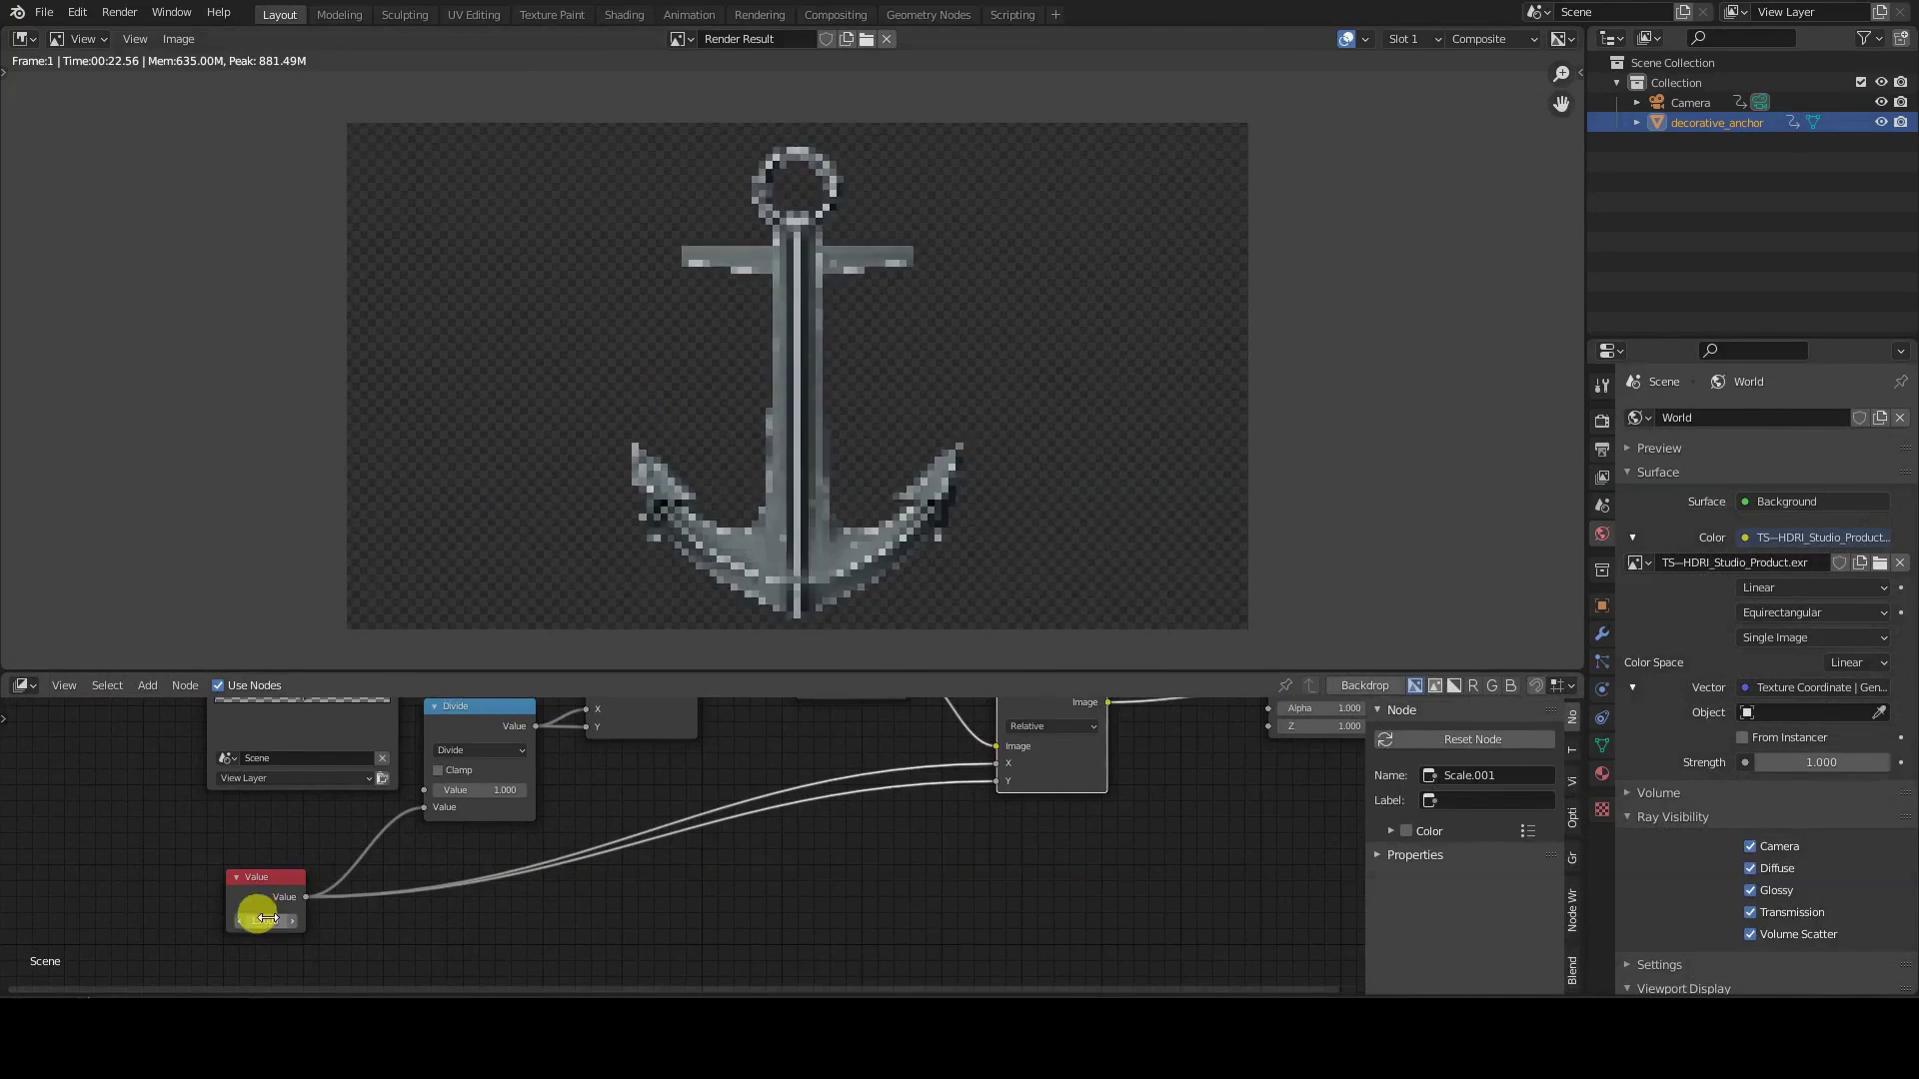
mouse_move(268, 918)
left_mouse_down()
mouse_move(830, 412)
mouse_move(813, 558)
mouse_move(255, 915)
left_mouse_up()
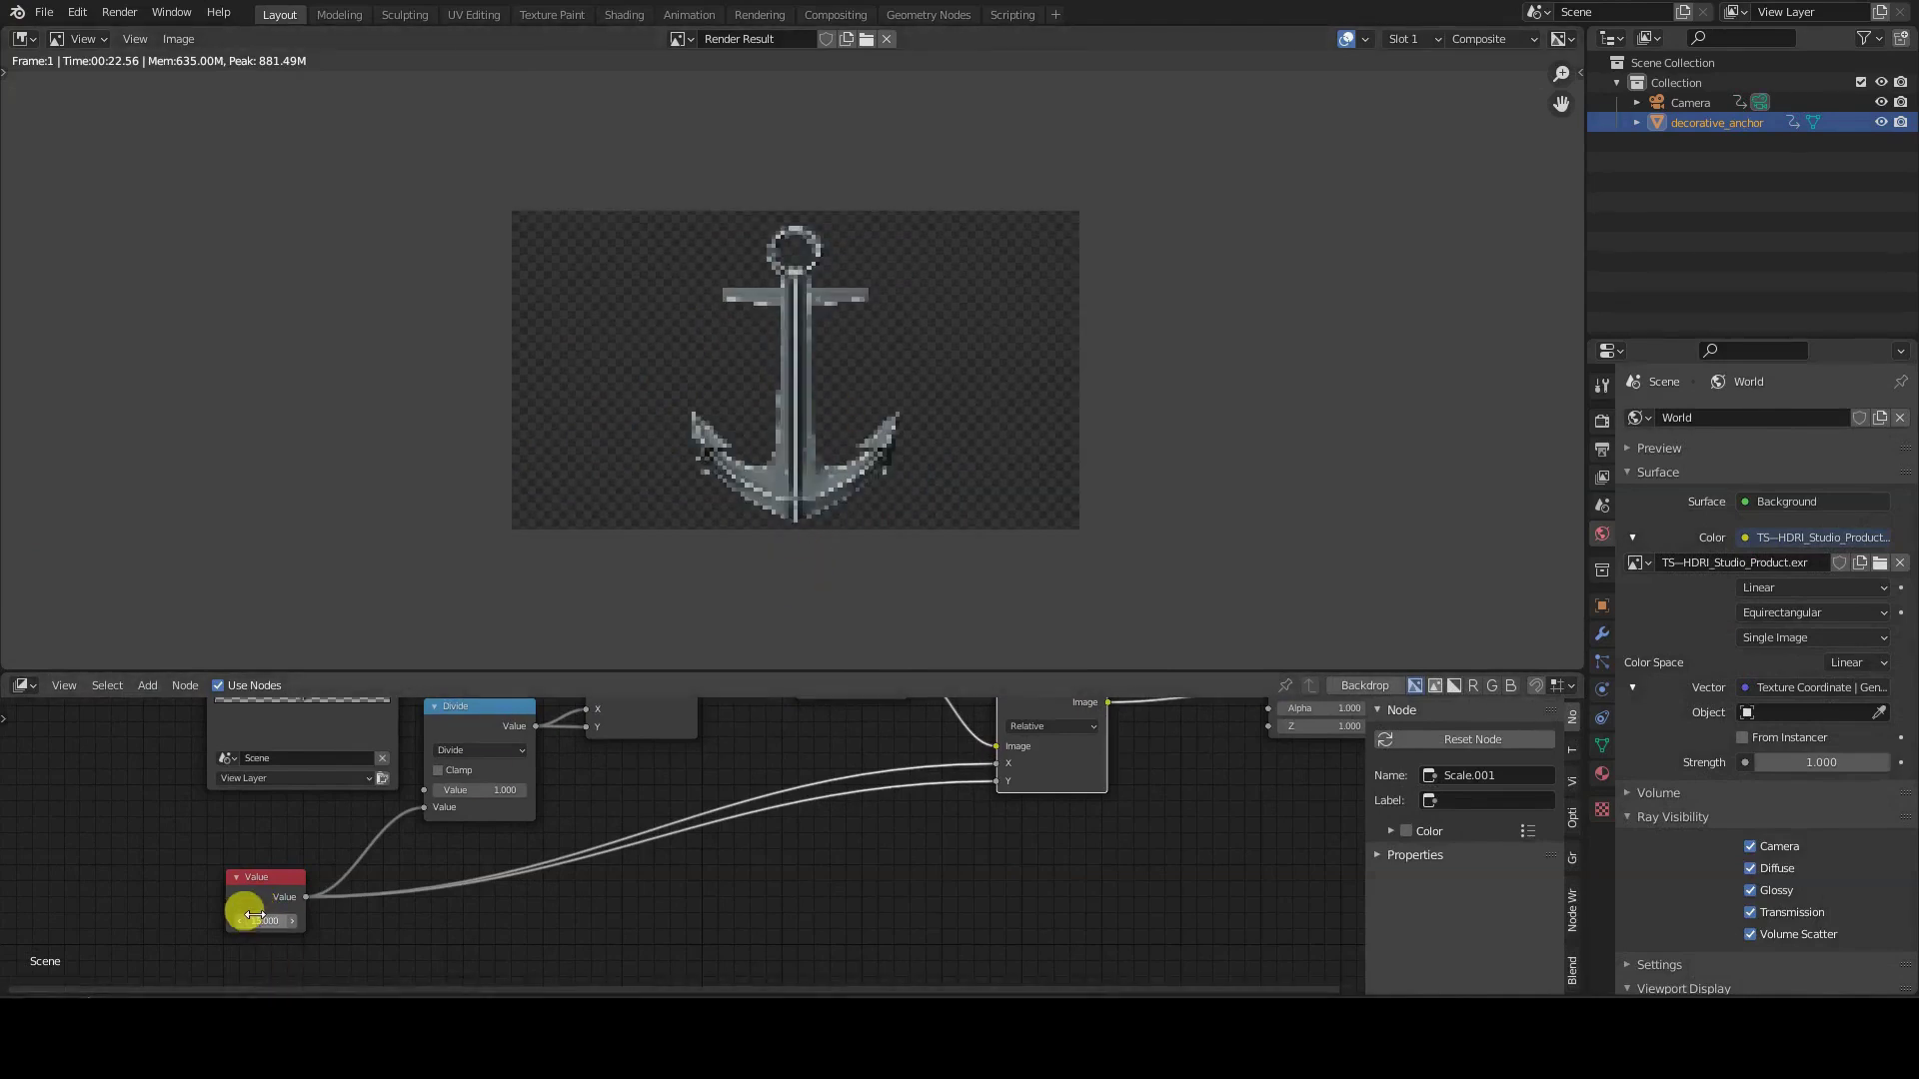
key("Return")
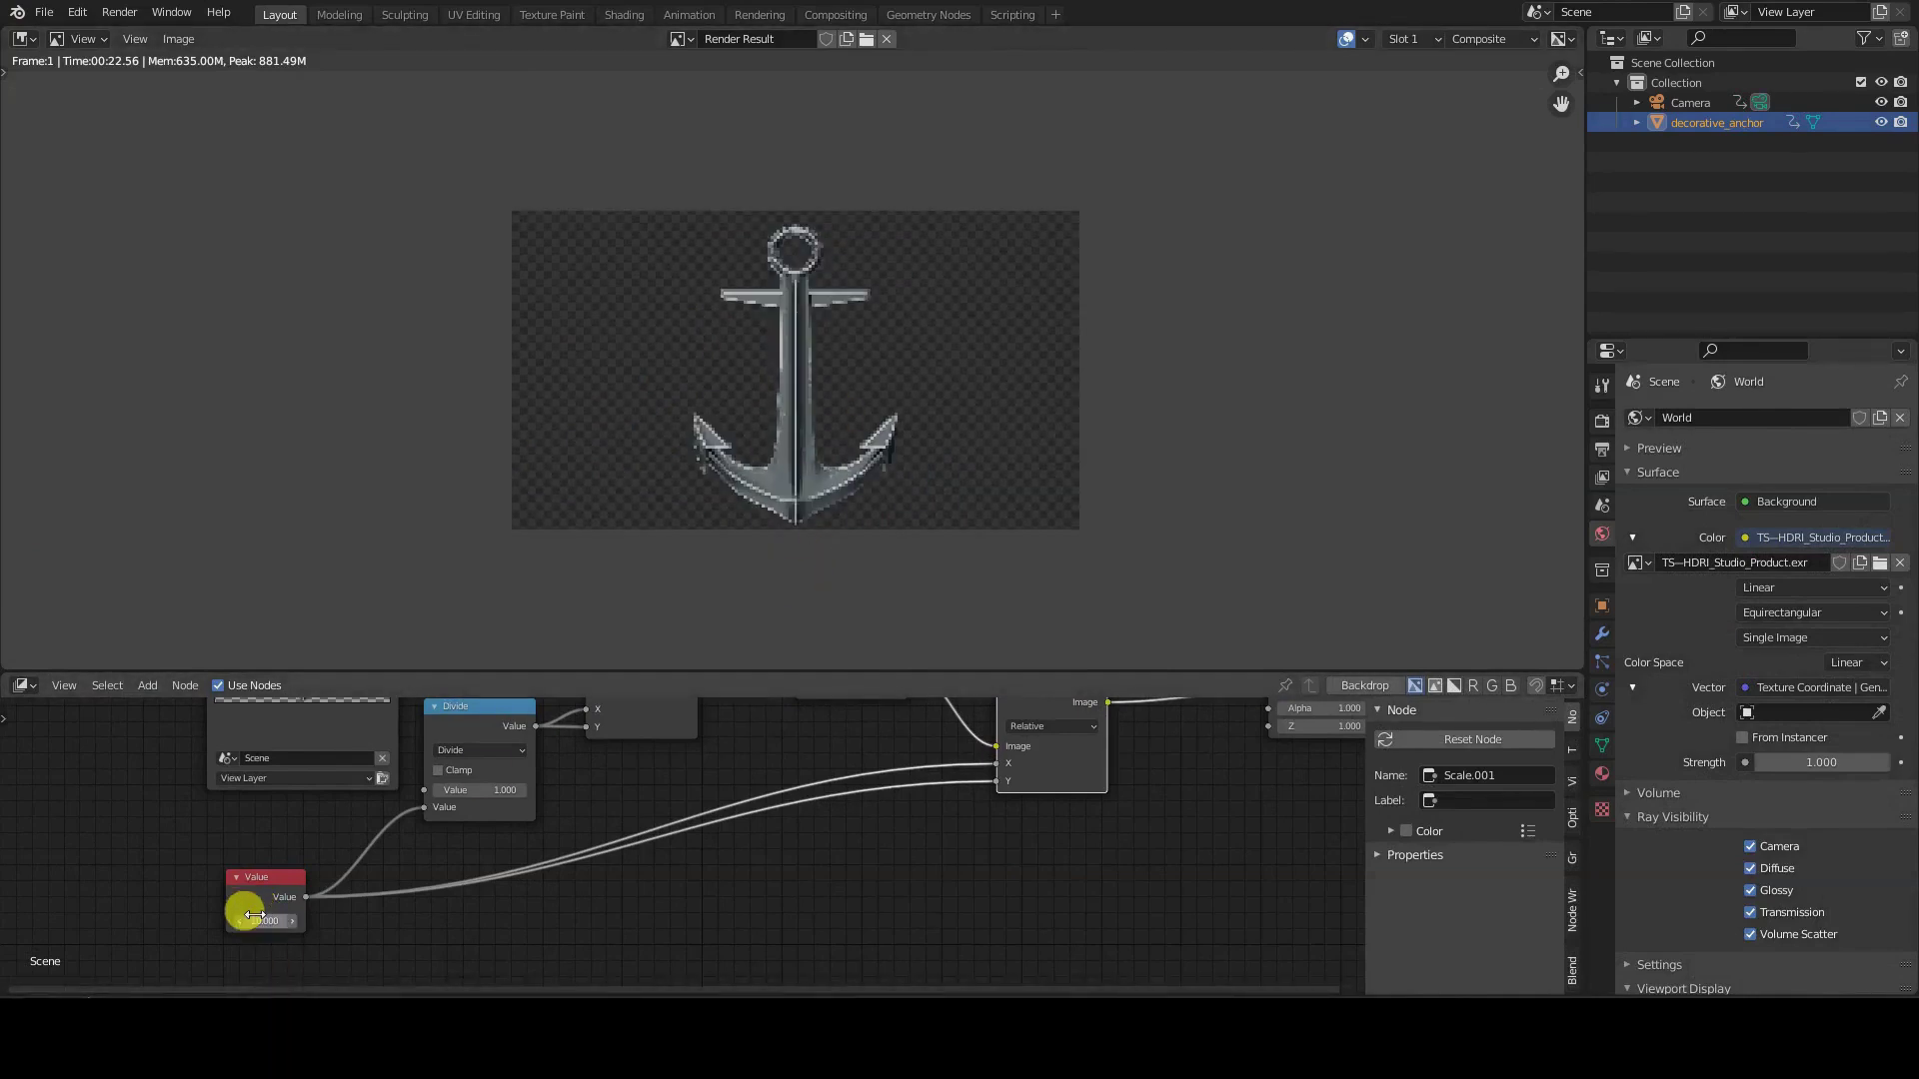
key("Return")
- Vary the anchor's pixelation again and set its Value node to 20
double_click(256, 915)
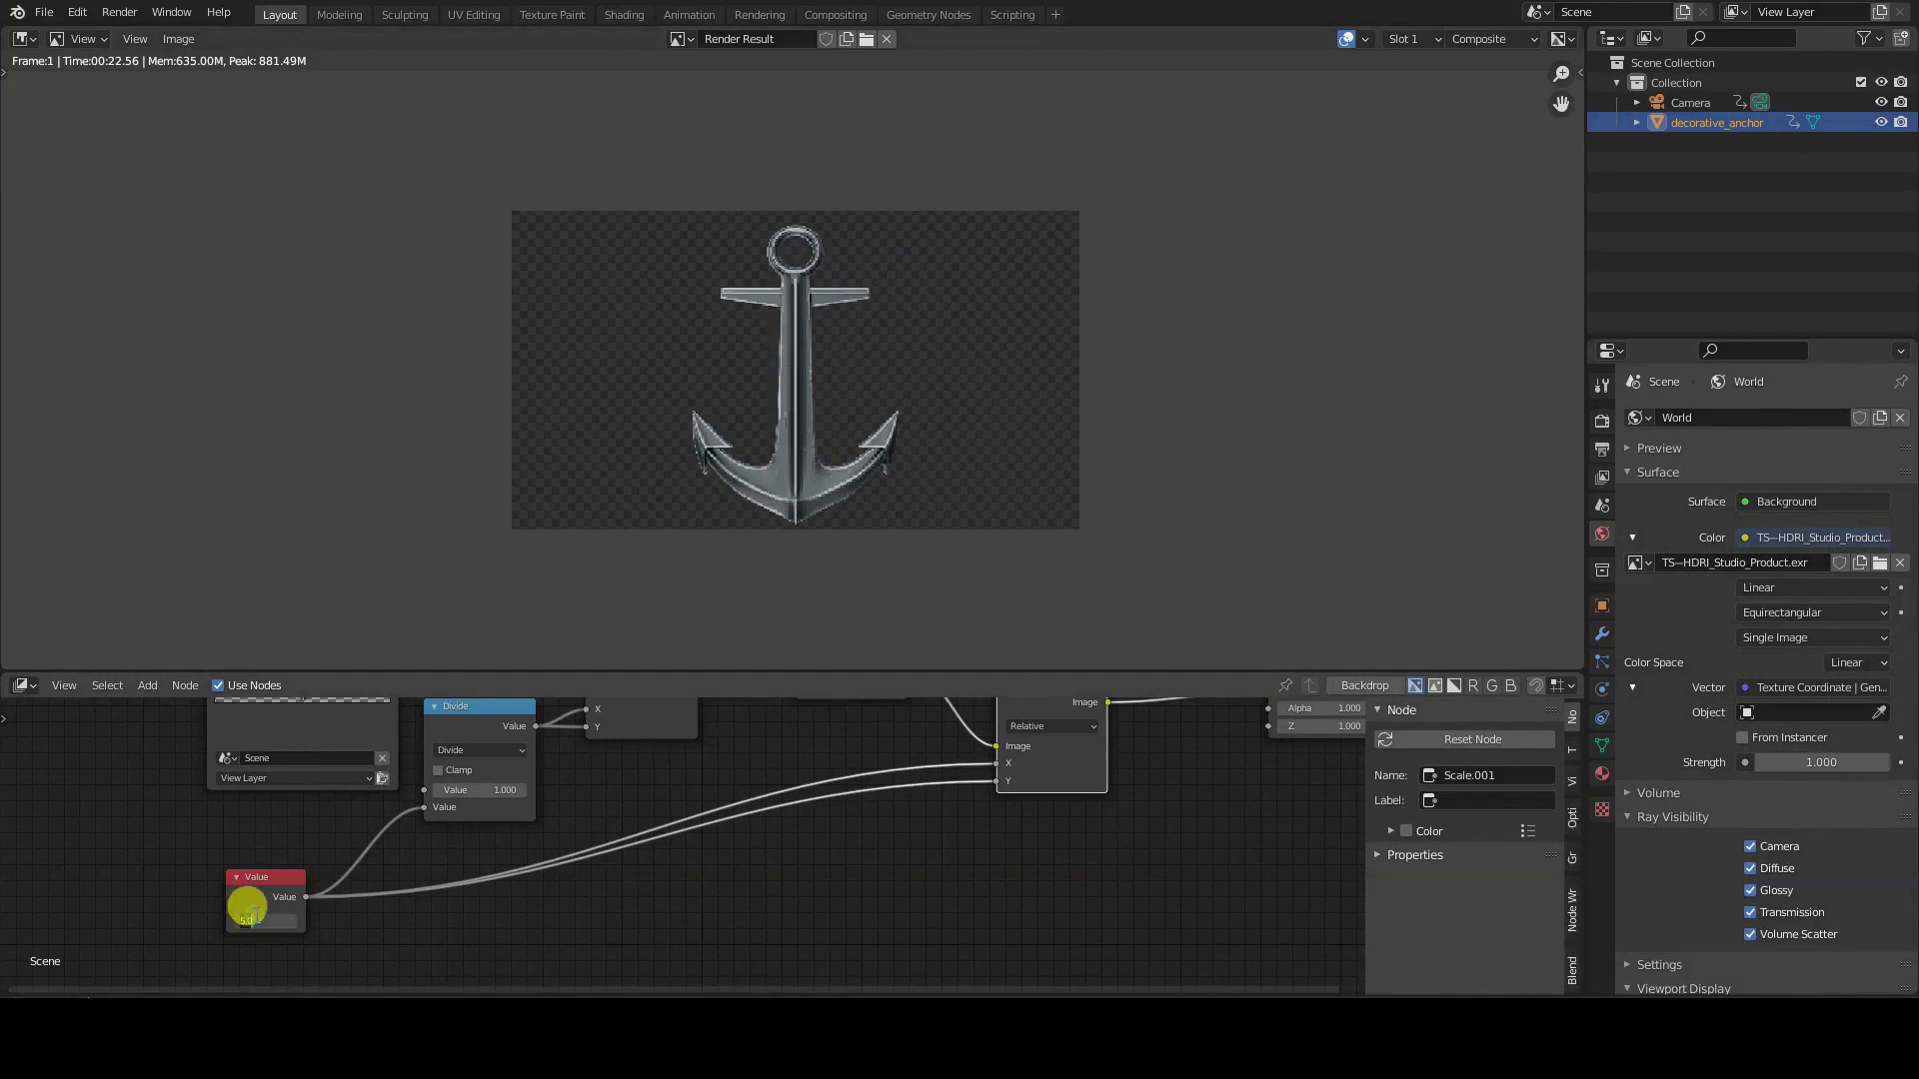
left_click_drag(258, 915, 254, 915)
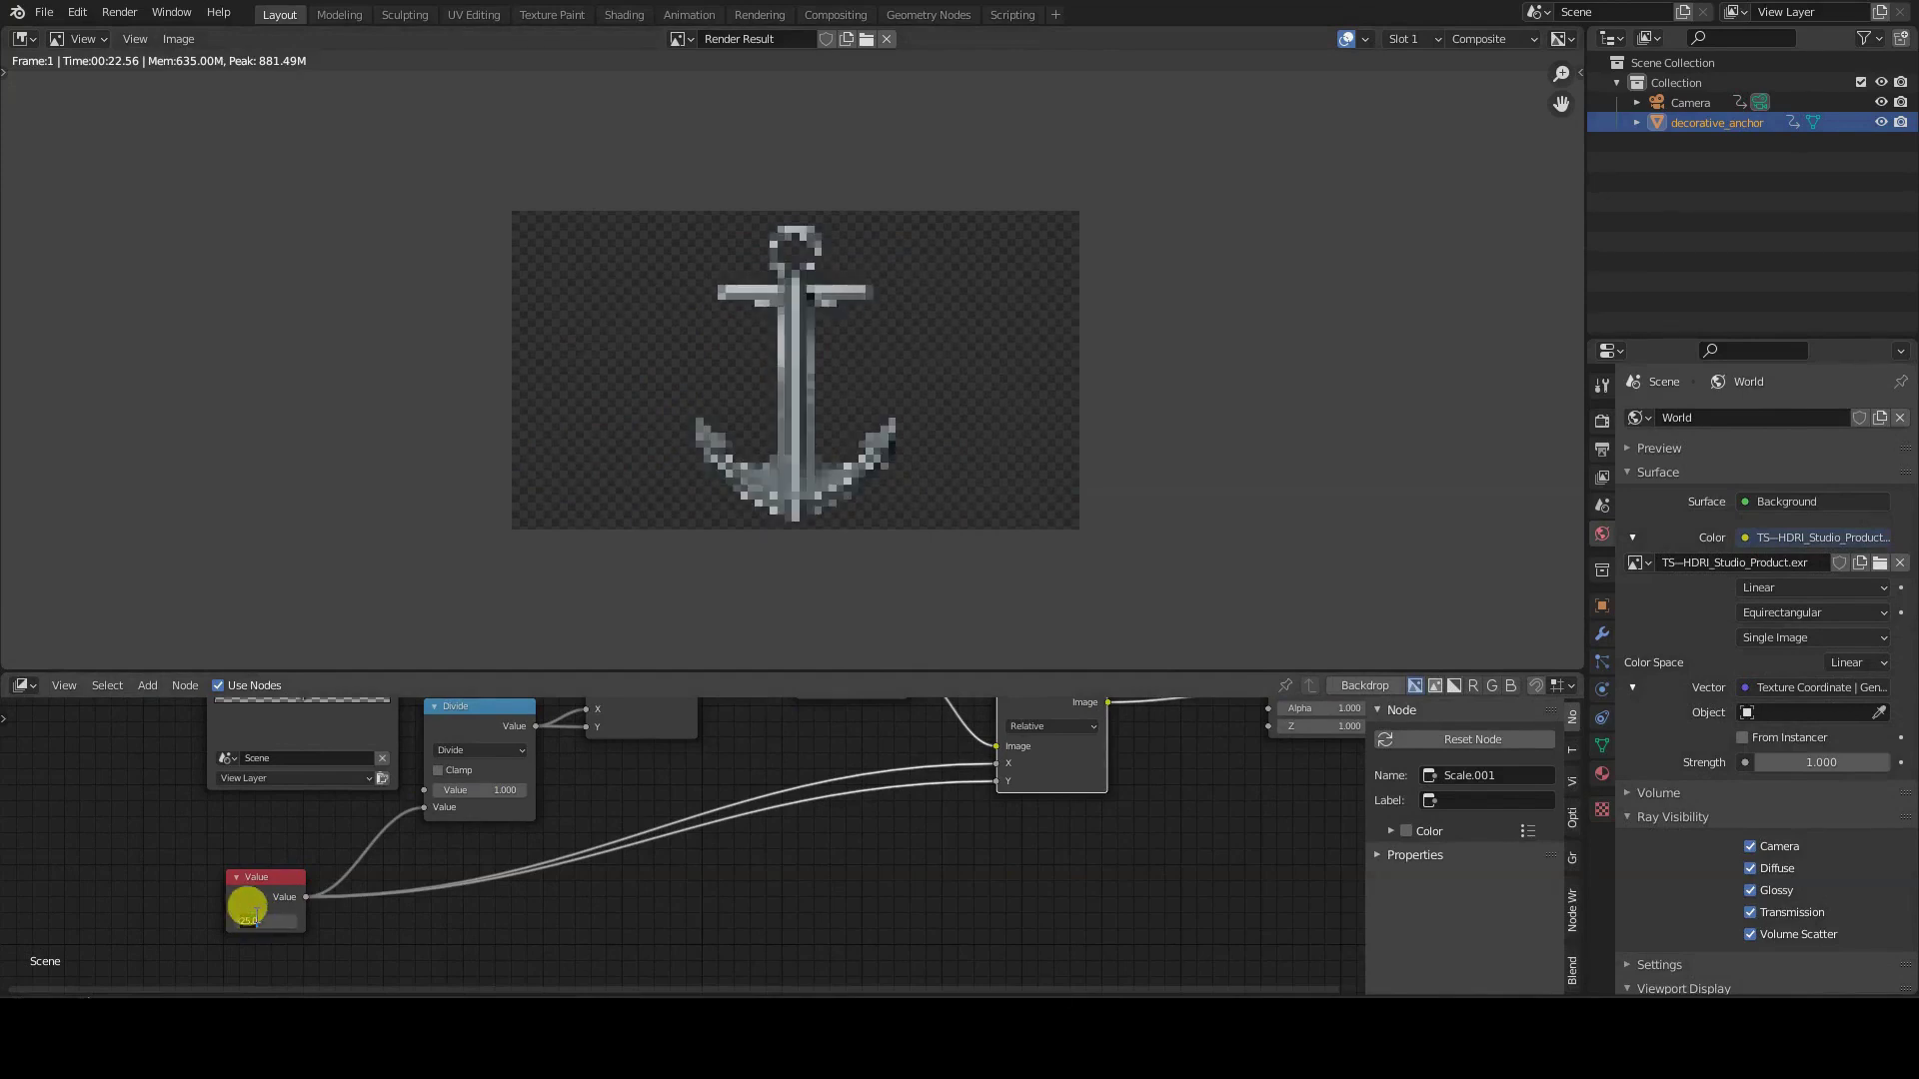
type("20")
key("Return")
left_click_drag(254, 916, 255, 916)
scroll(718, 571, "up", 2)
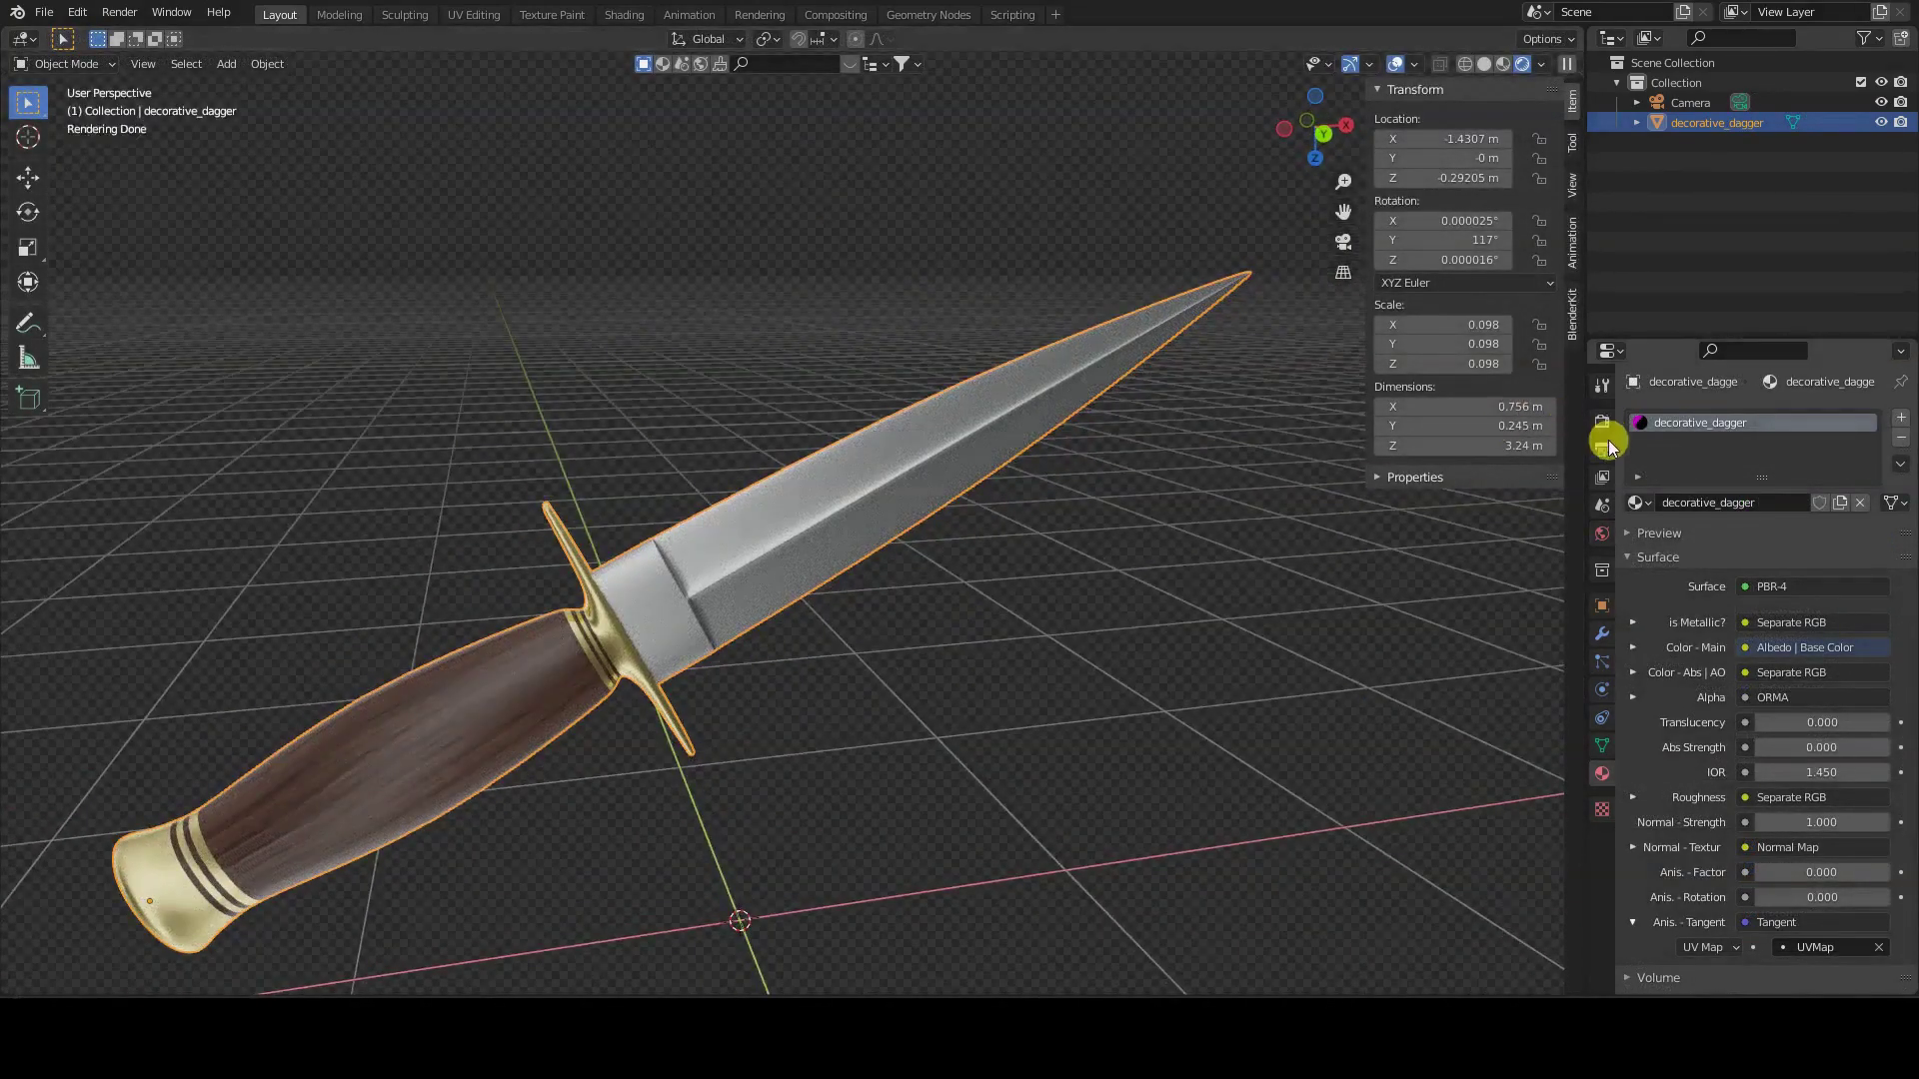
- Show the World settings with the HDRI environment that lights the dagger scene
left_click(1603, 535)
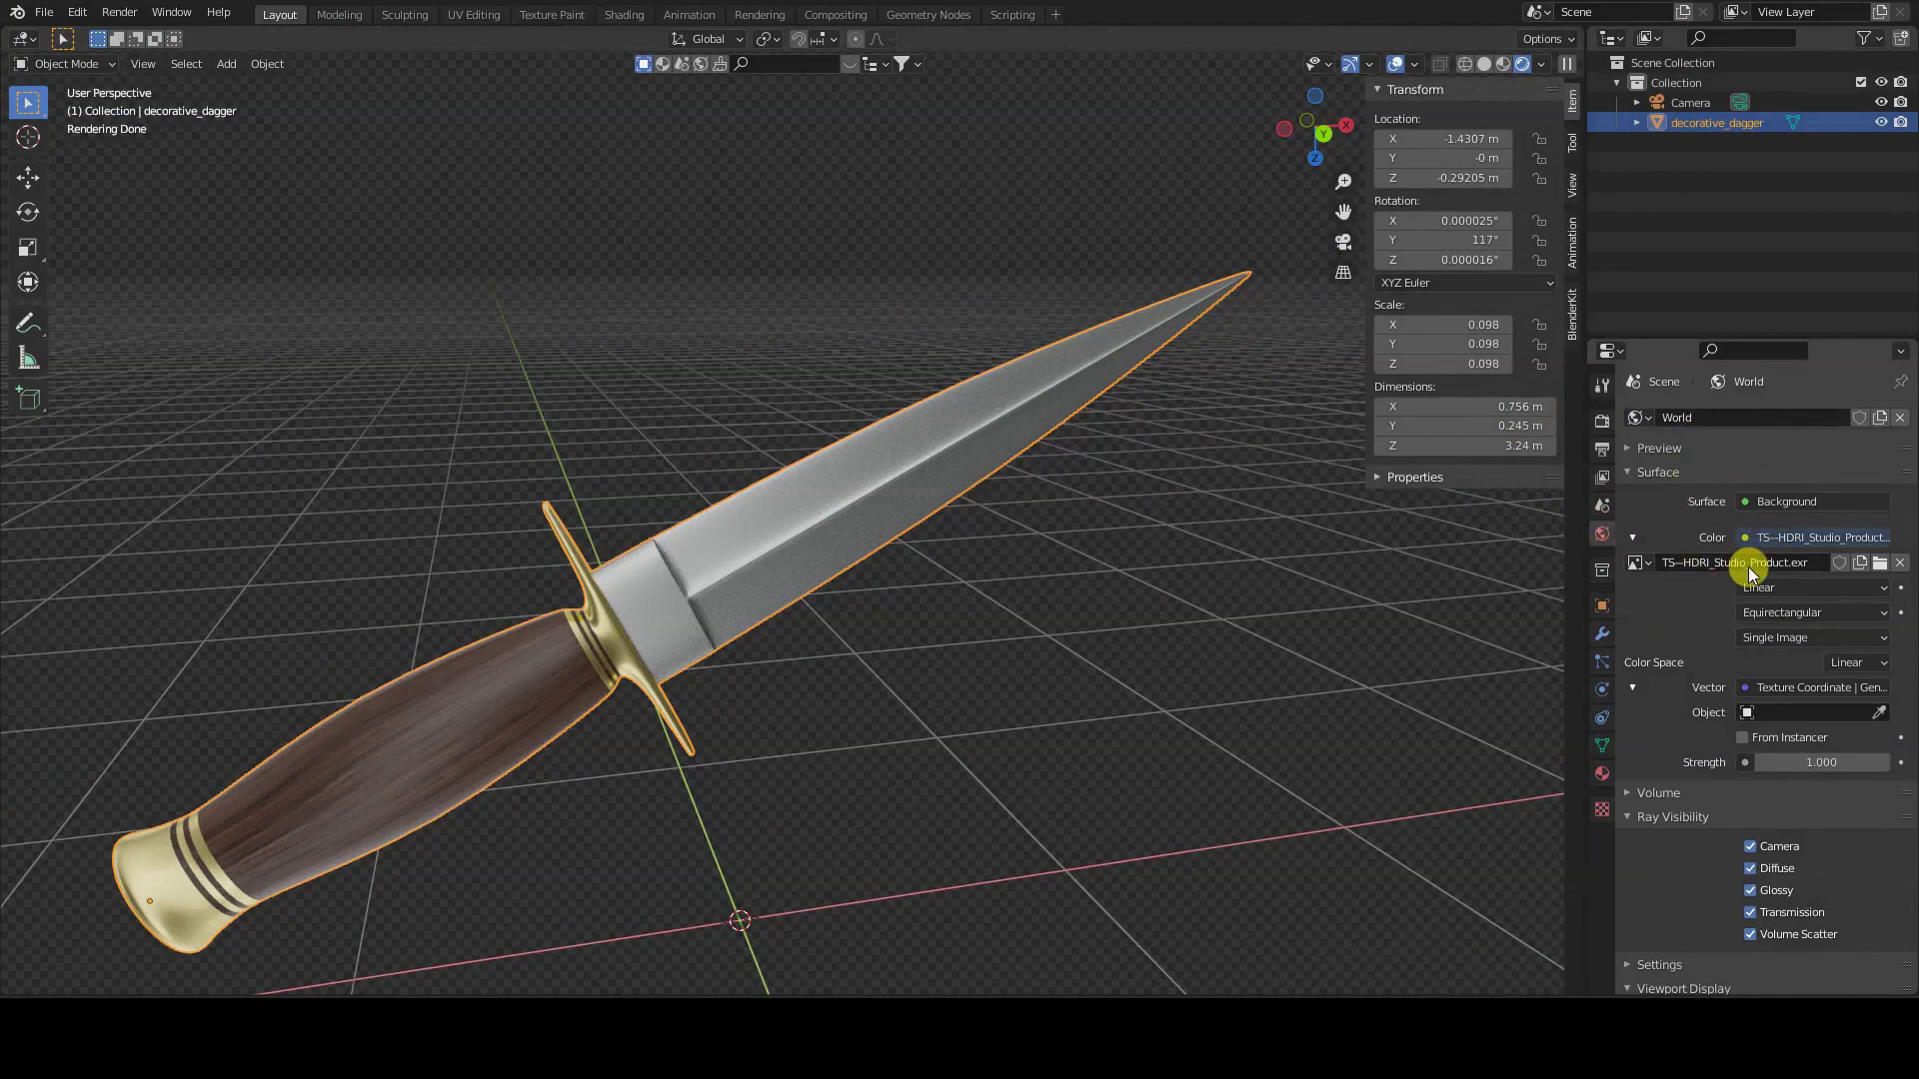
middle_click_drag(1195, 668, 1111, 672)
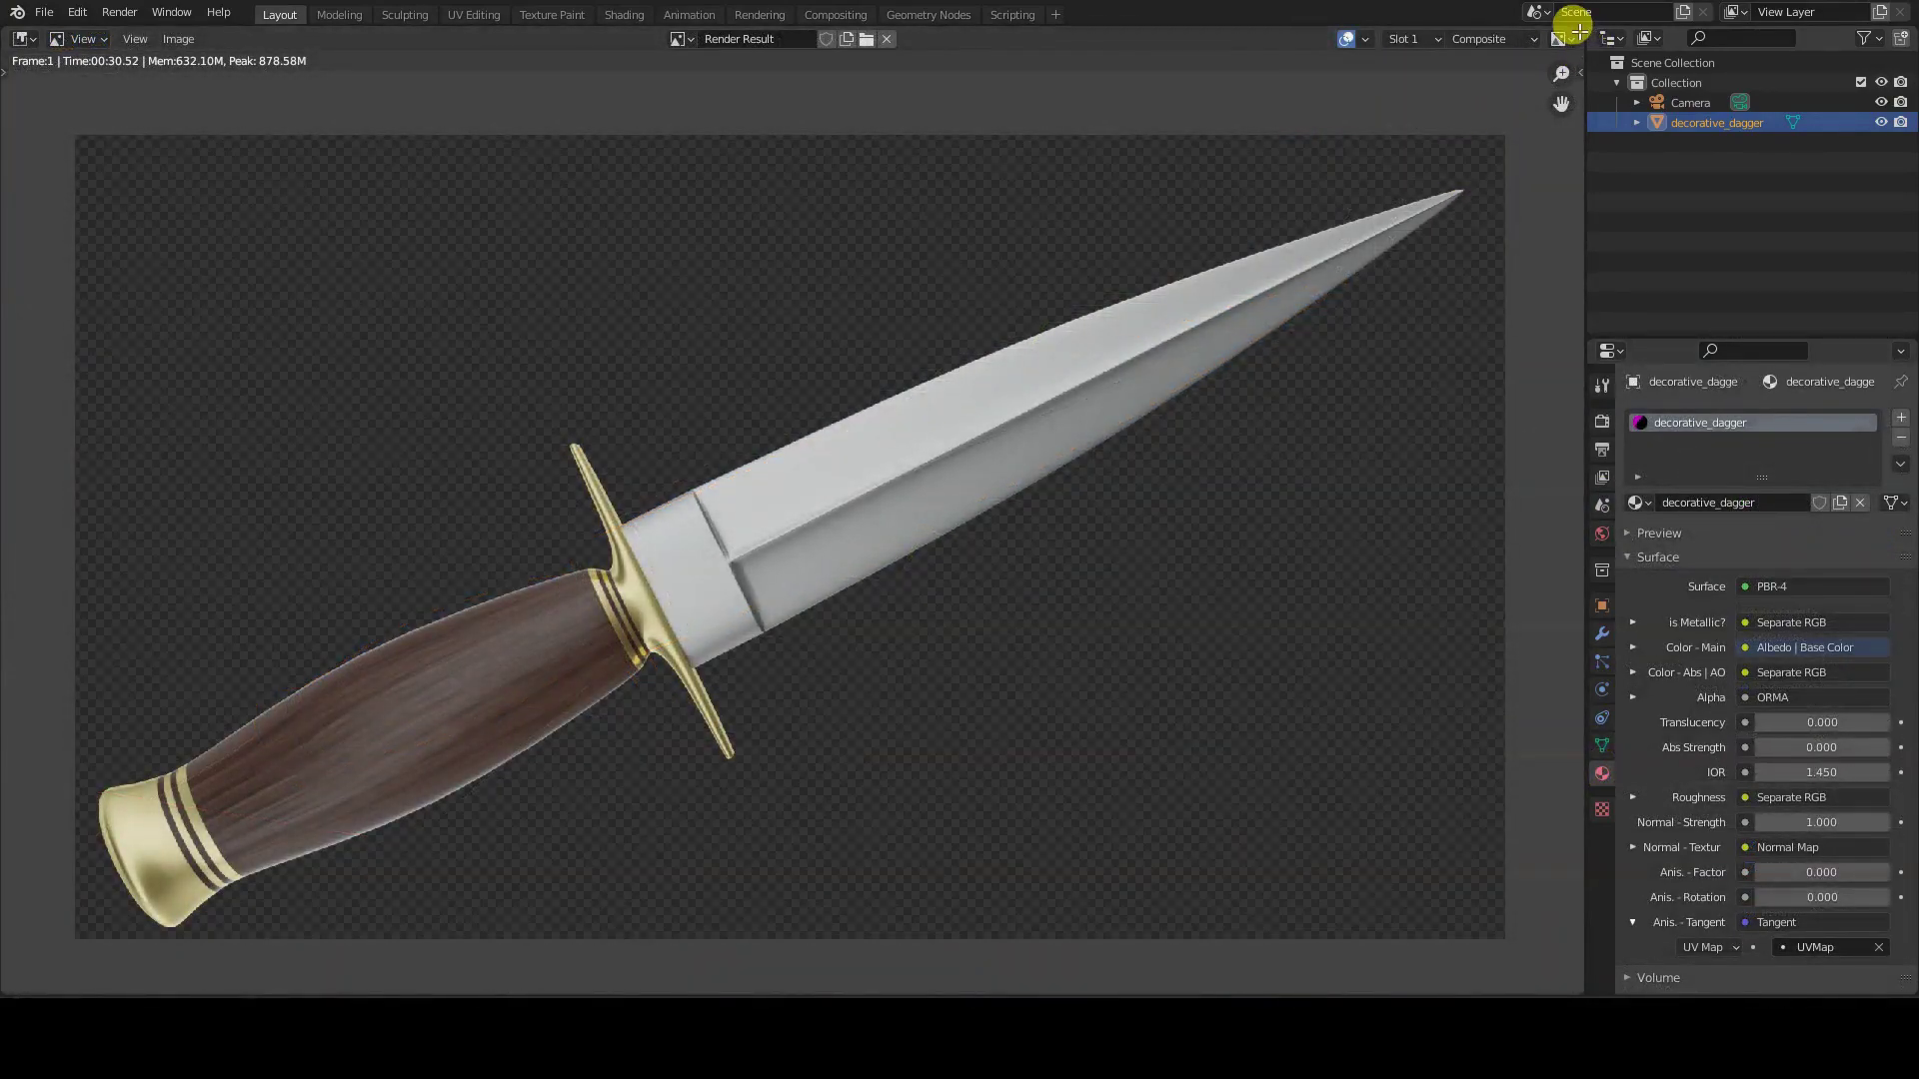
- Split the render view into two stacked areas and make the lower one a Compositor with Use Nodes enabled
left_click_drag(1575, 30, 1576, 533)
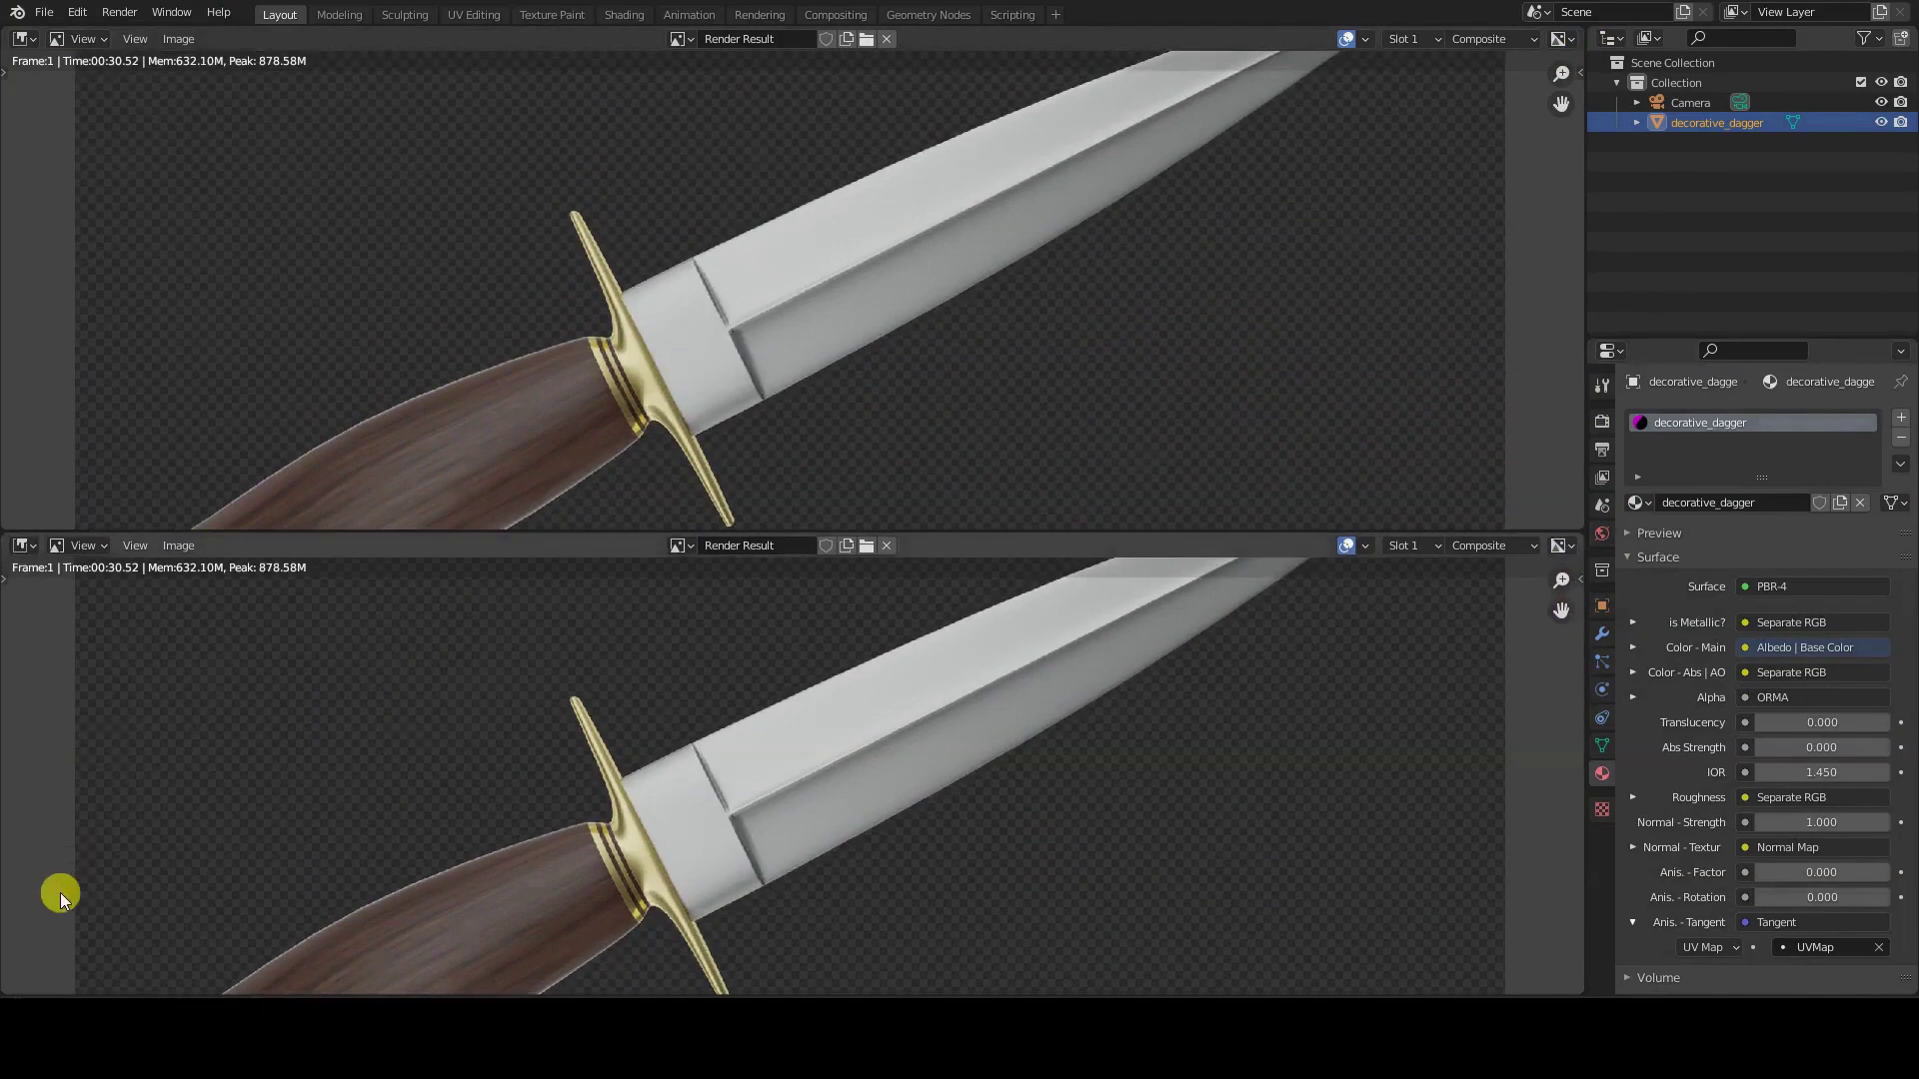
left_click(21, 545)
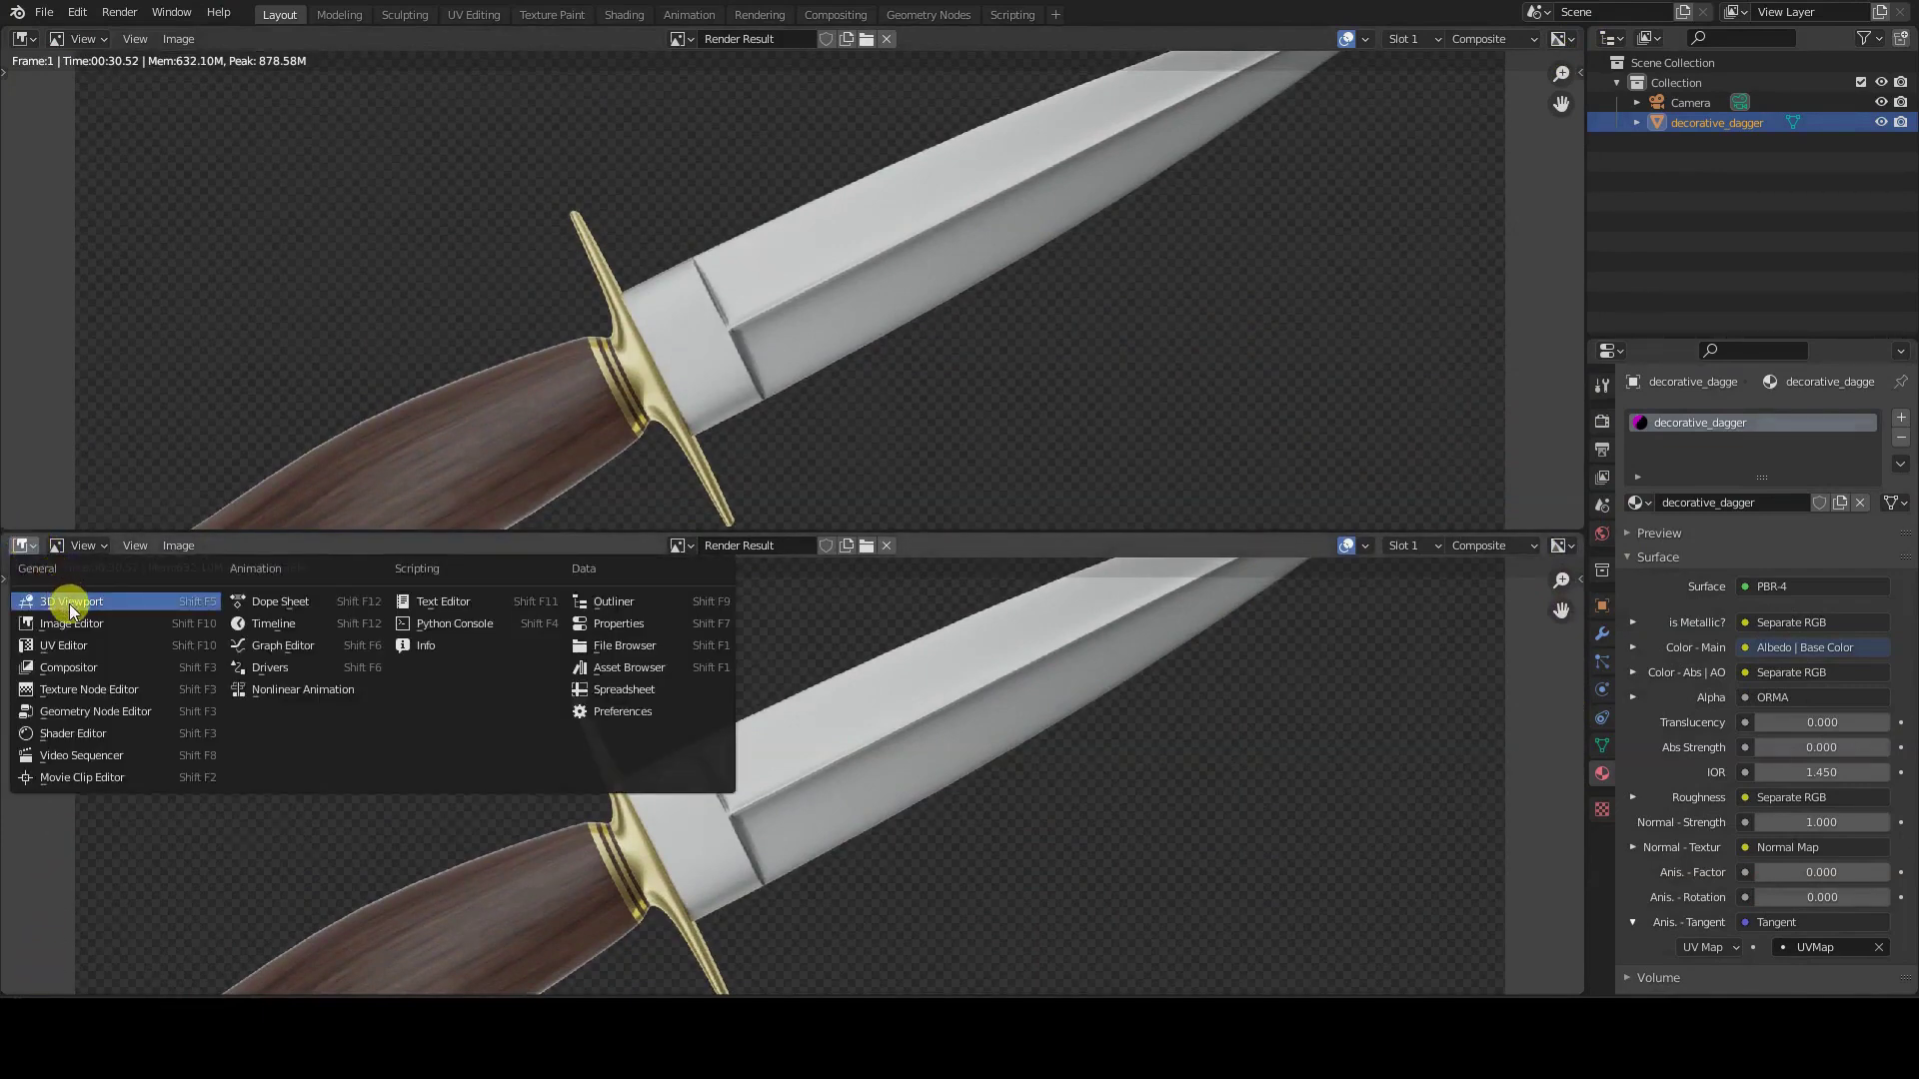
left_click(69, 667)
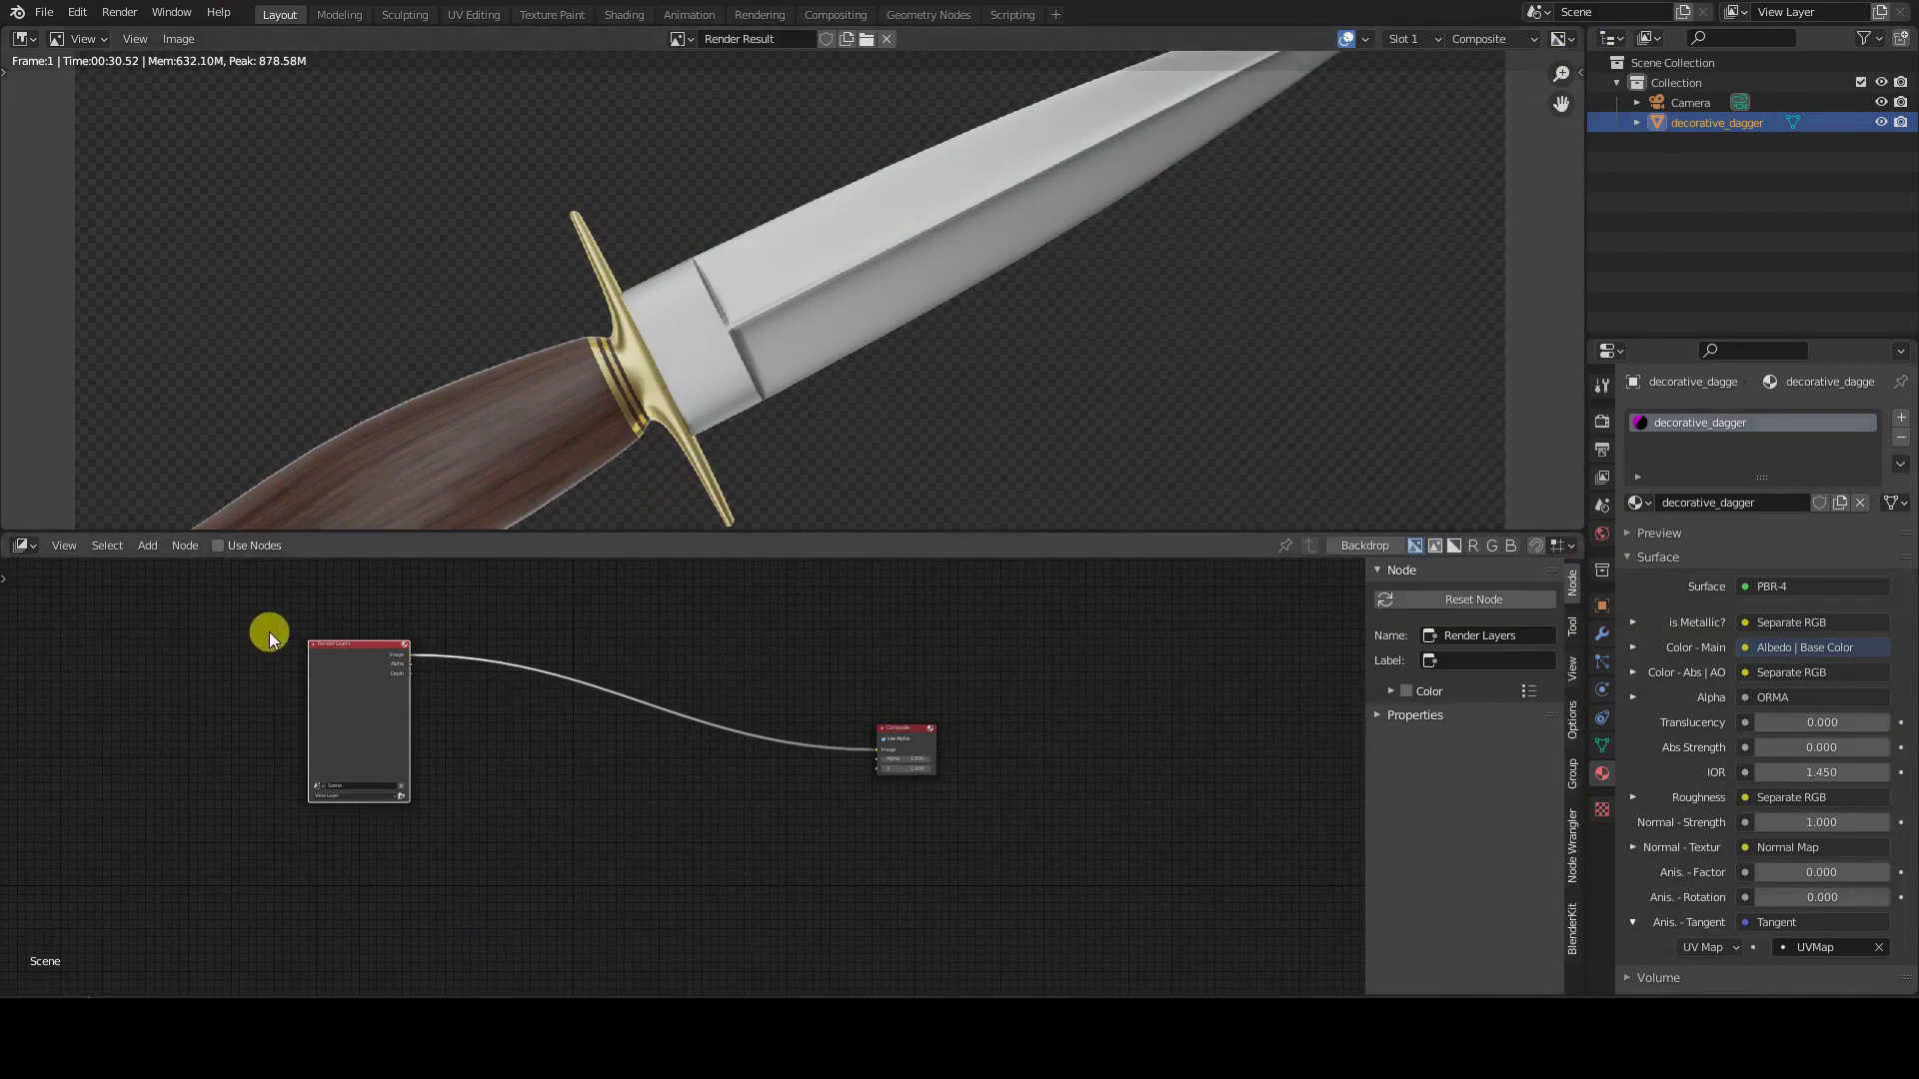
left_click(219, 547)
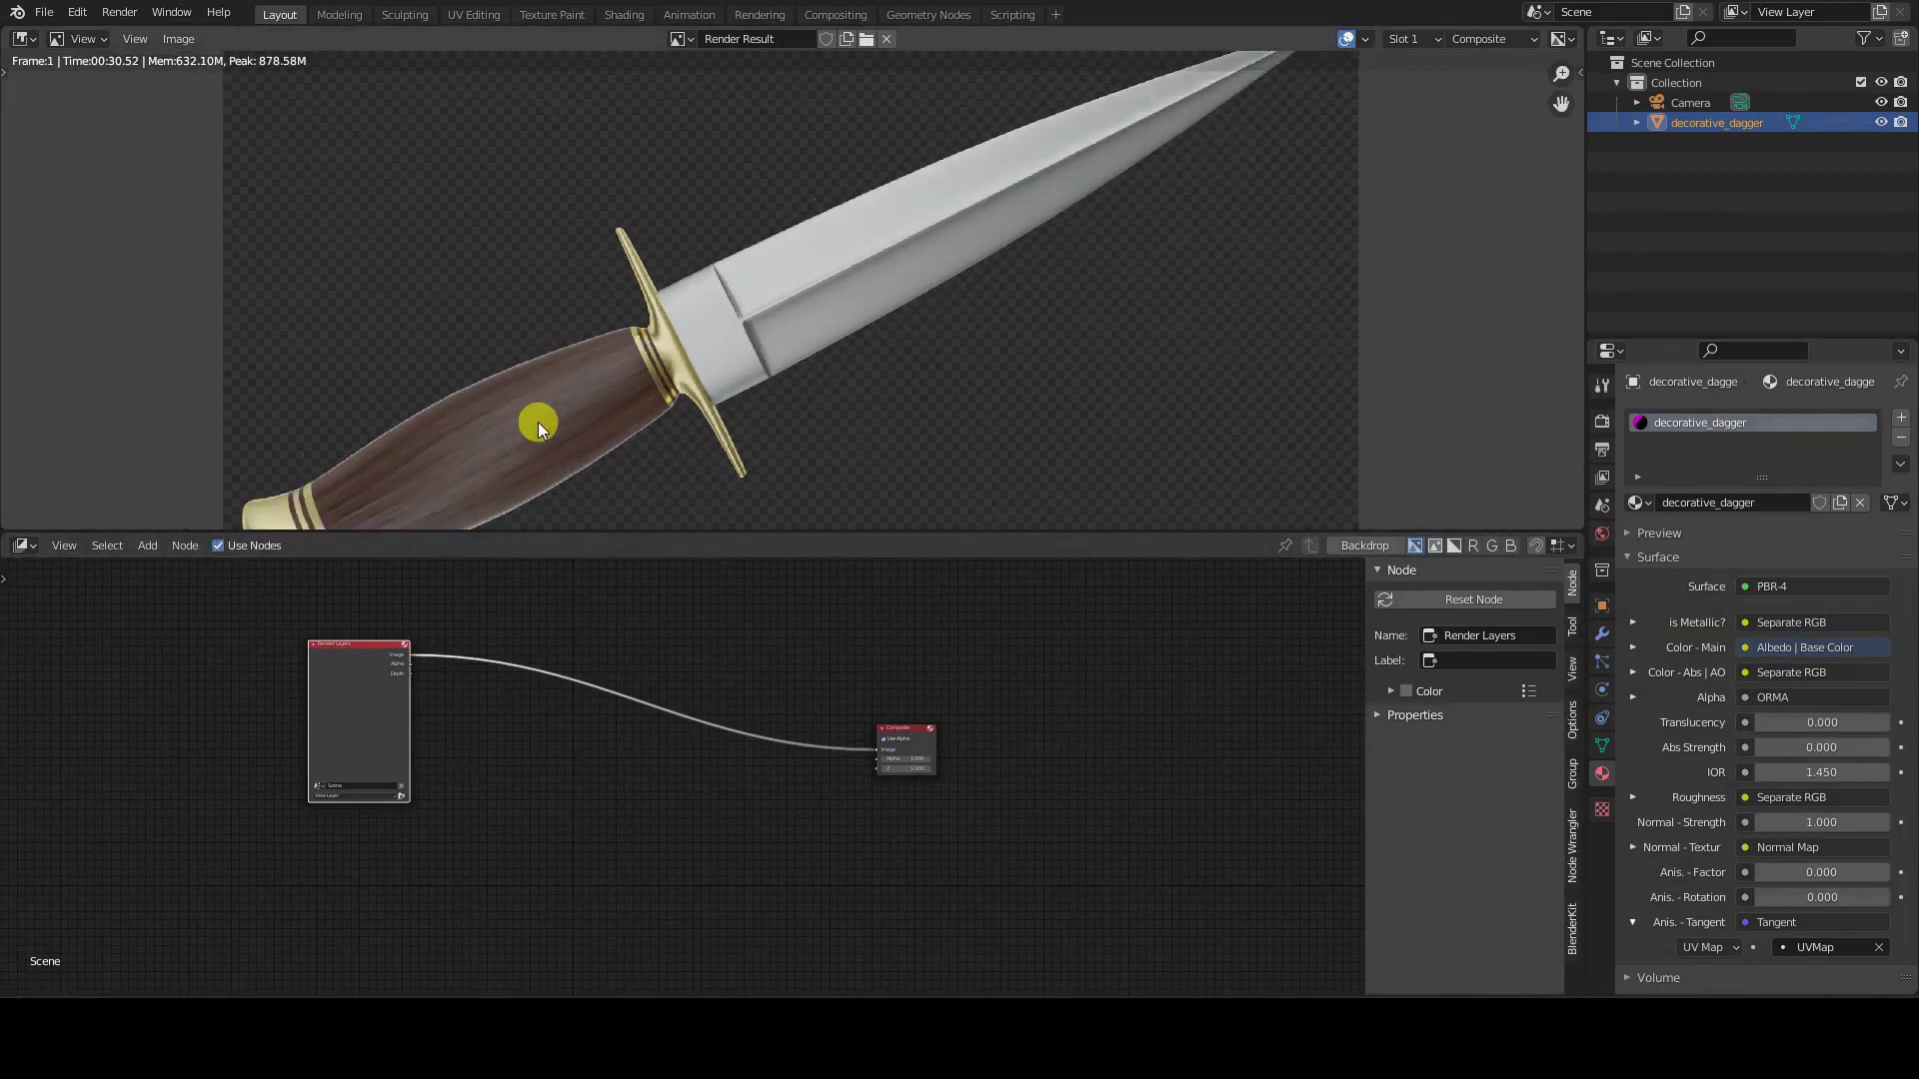
- Add a Pixelate filter node and insert it on the link between Render Layers and Composite
scroll(538, 421, "down", 1)
middle_click_drag(998, 375, 1015, 398, "ctrl")
scroll(662, 667, "up", 3)
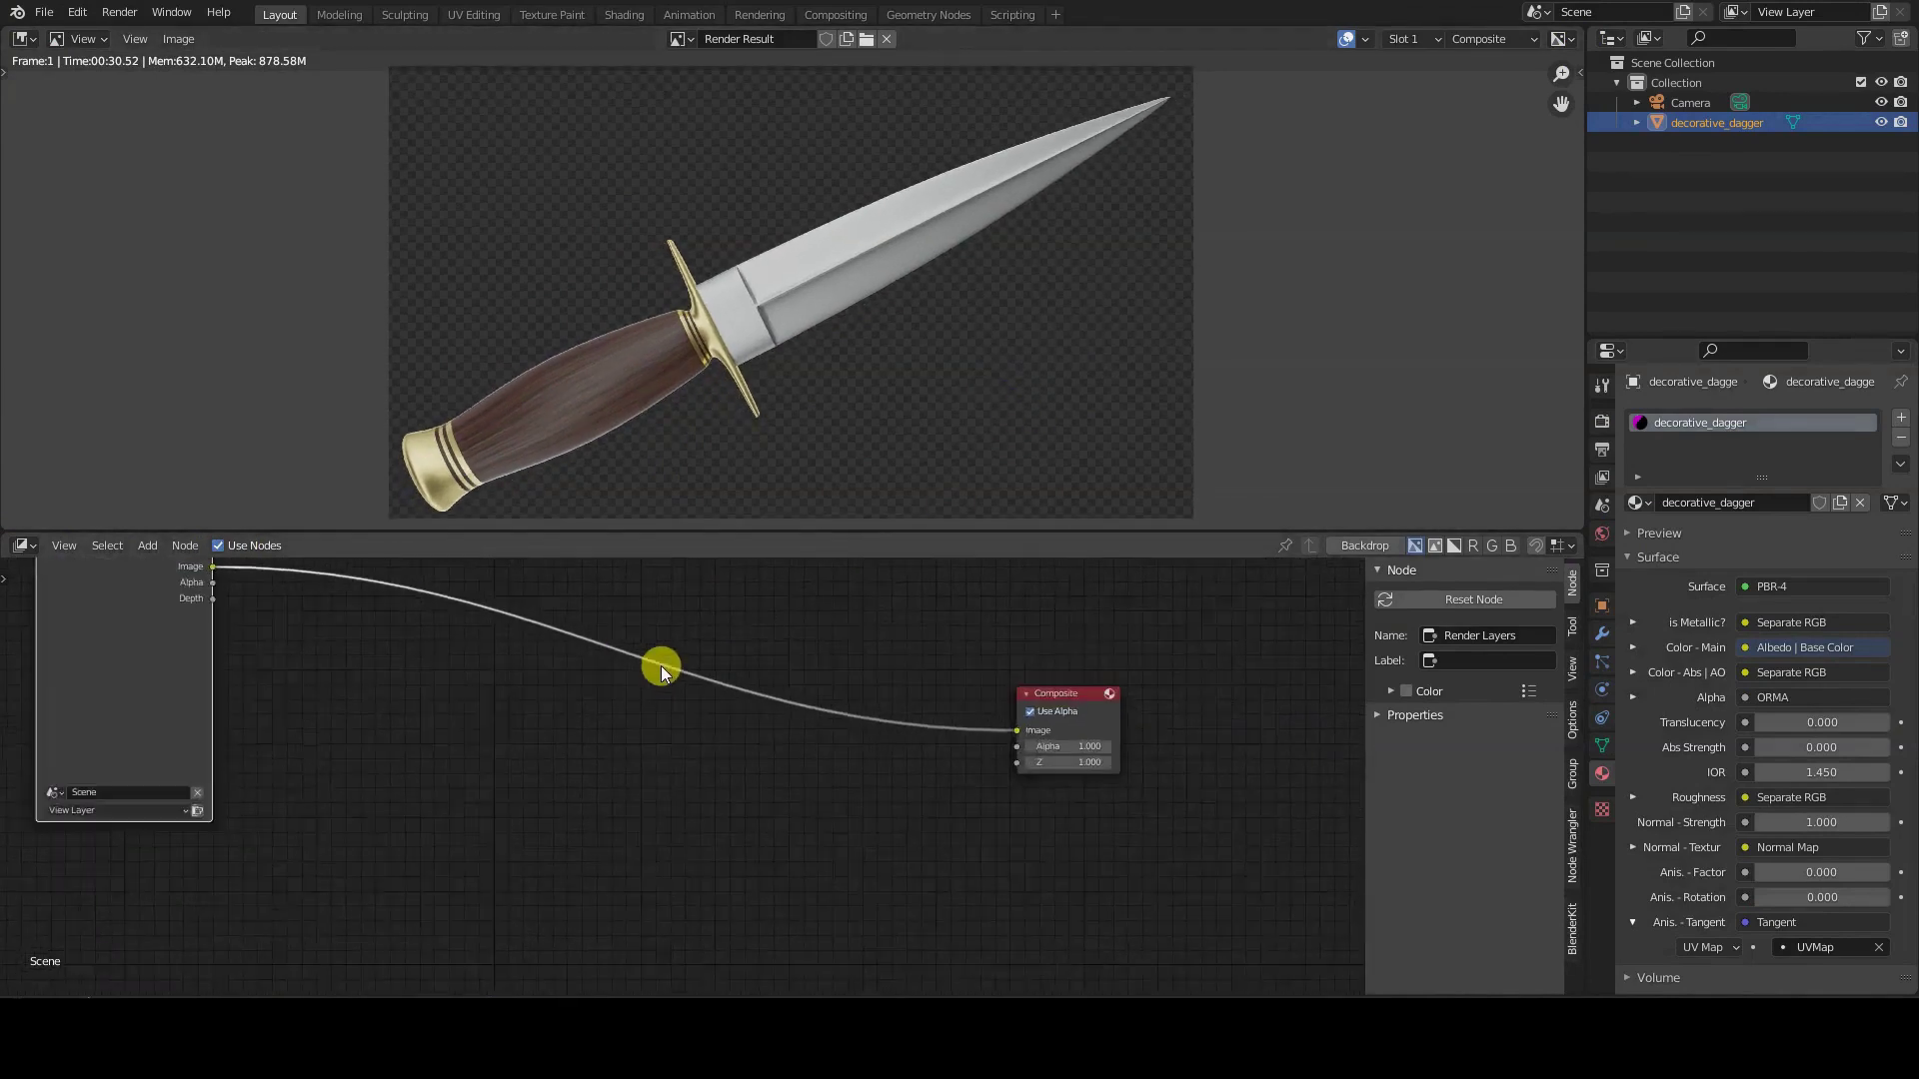
middle_click_drag(665, 674, 748, 728)
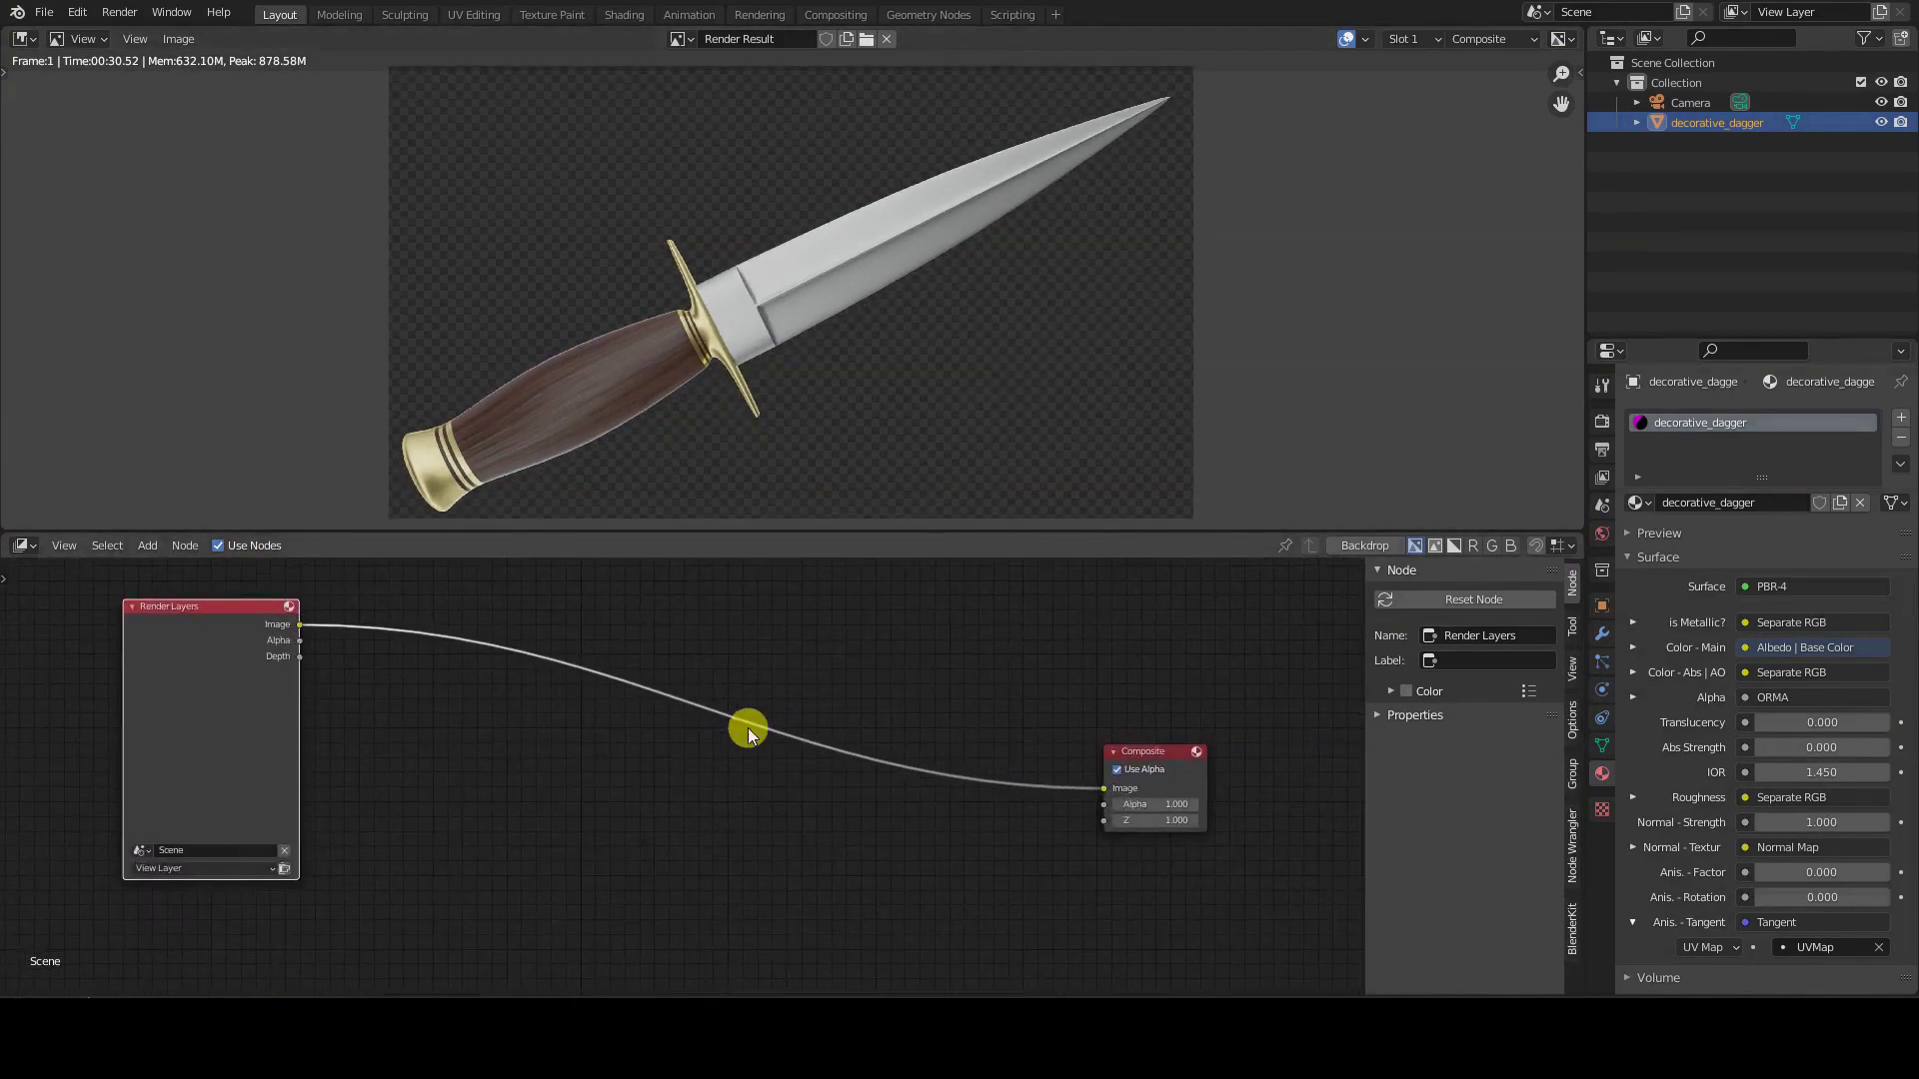
left_click(673, 857)
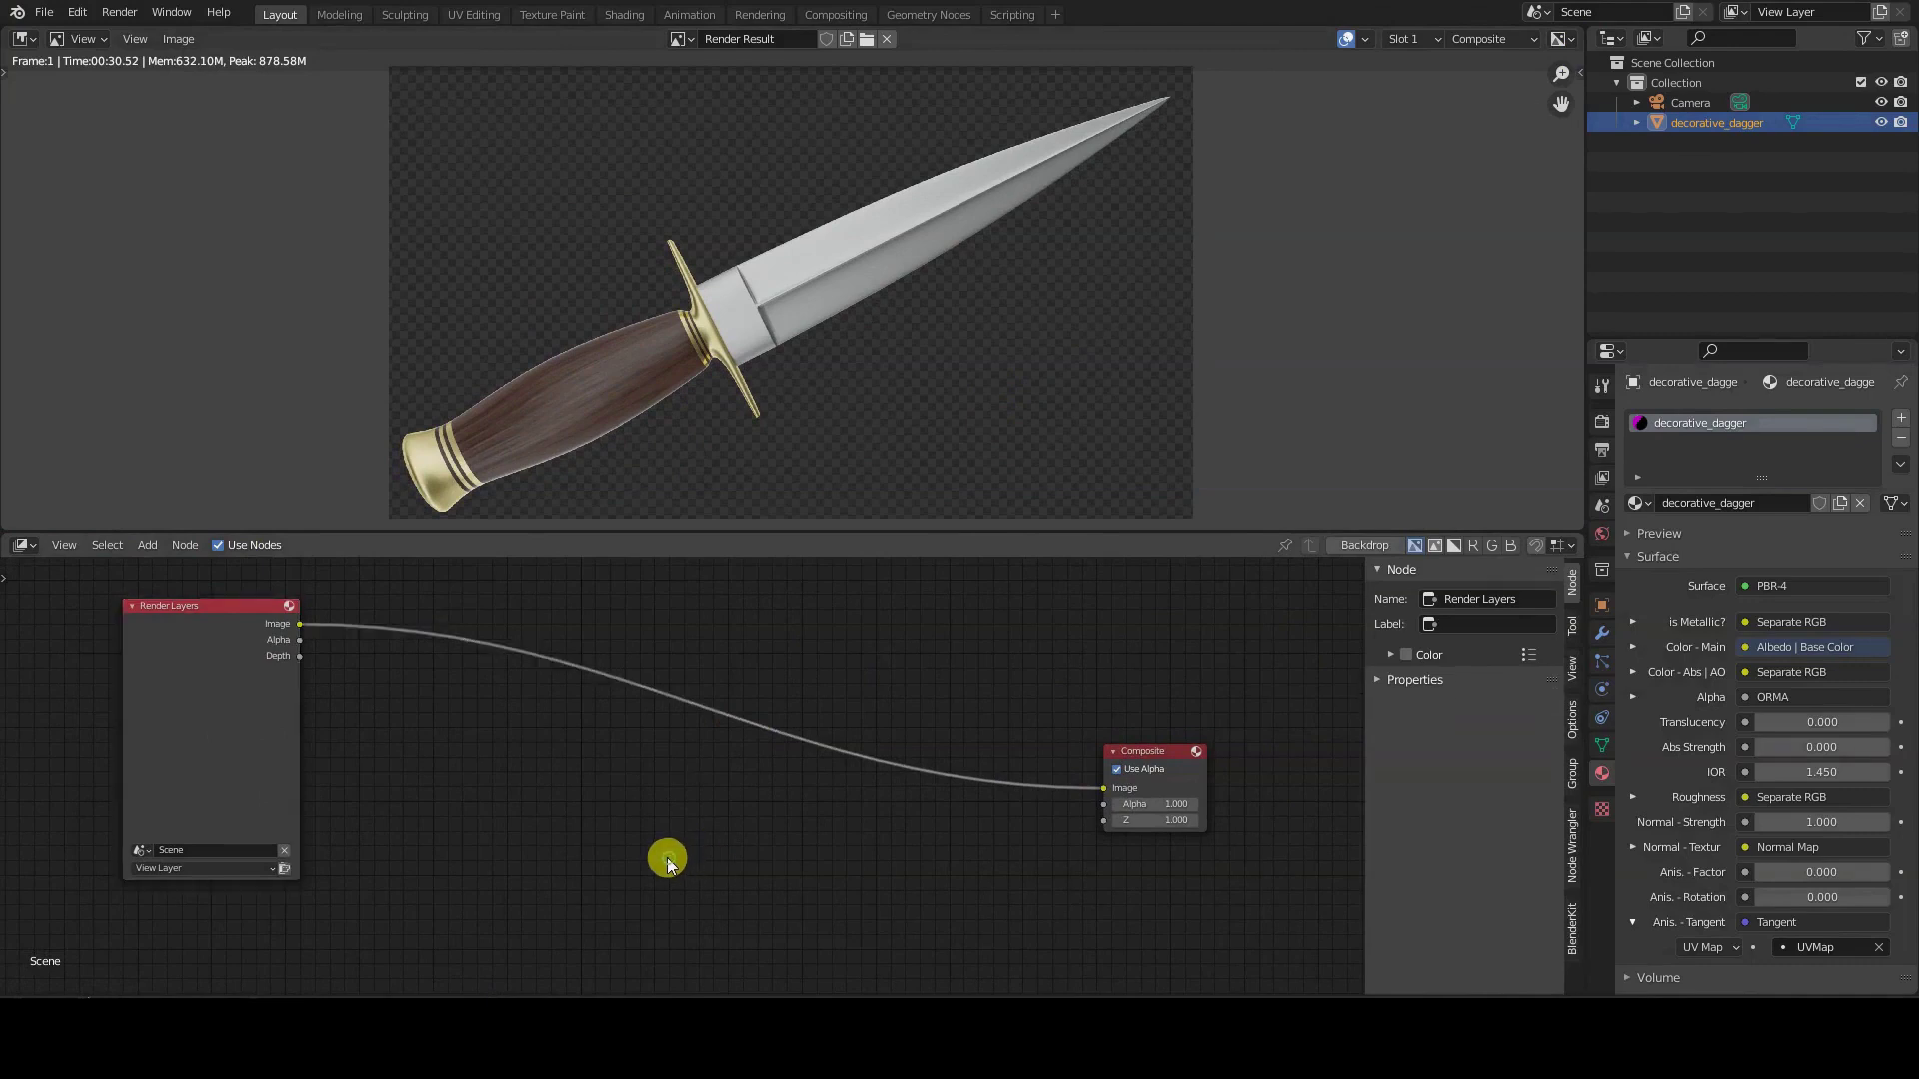
key("shift+a")
mouse_move(613, 847)
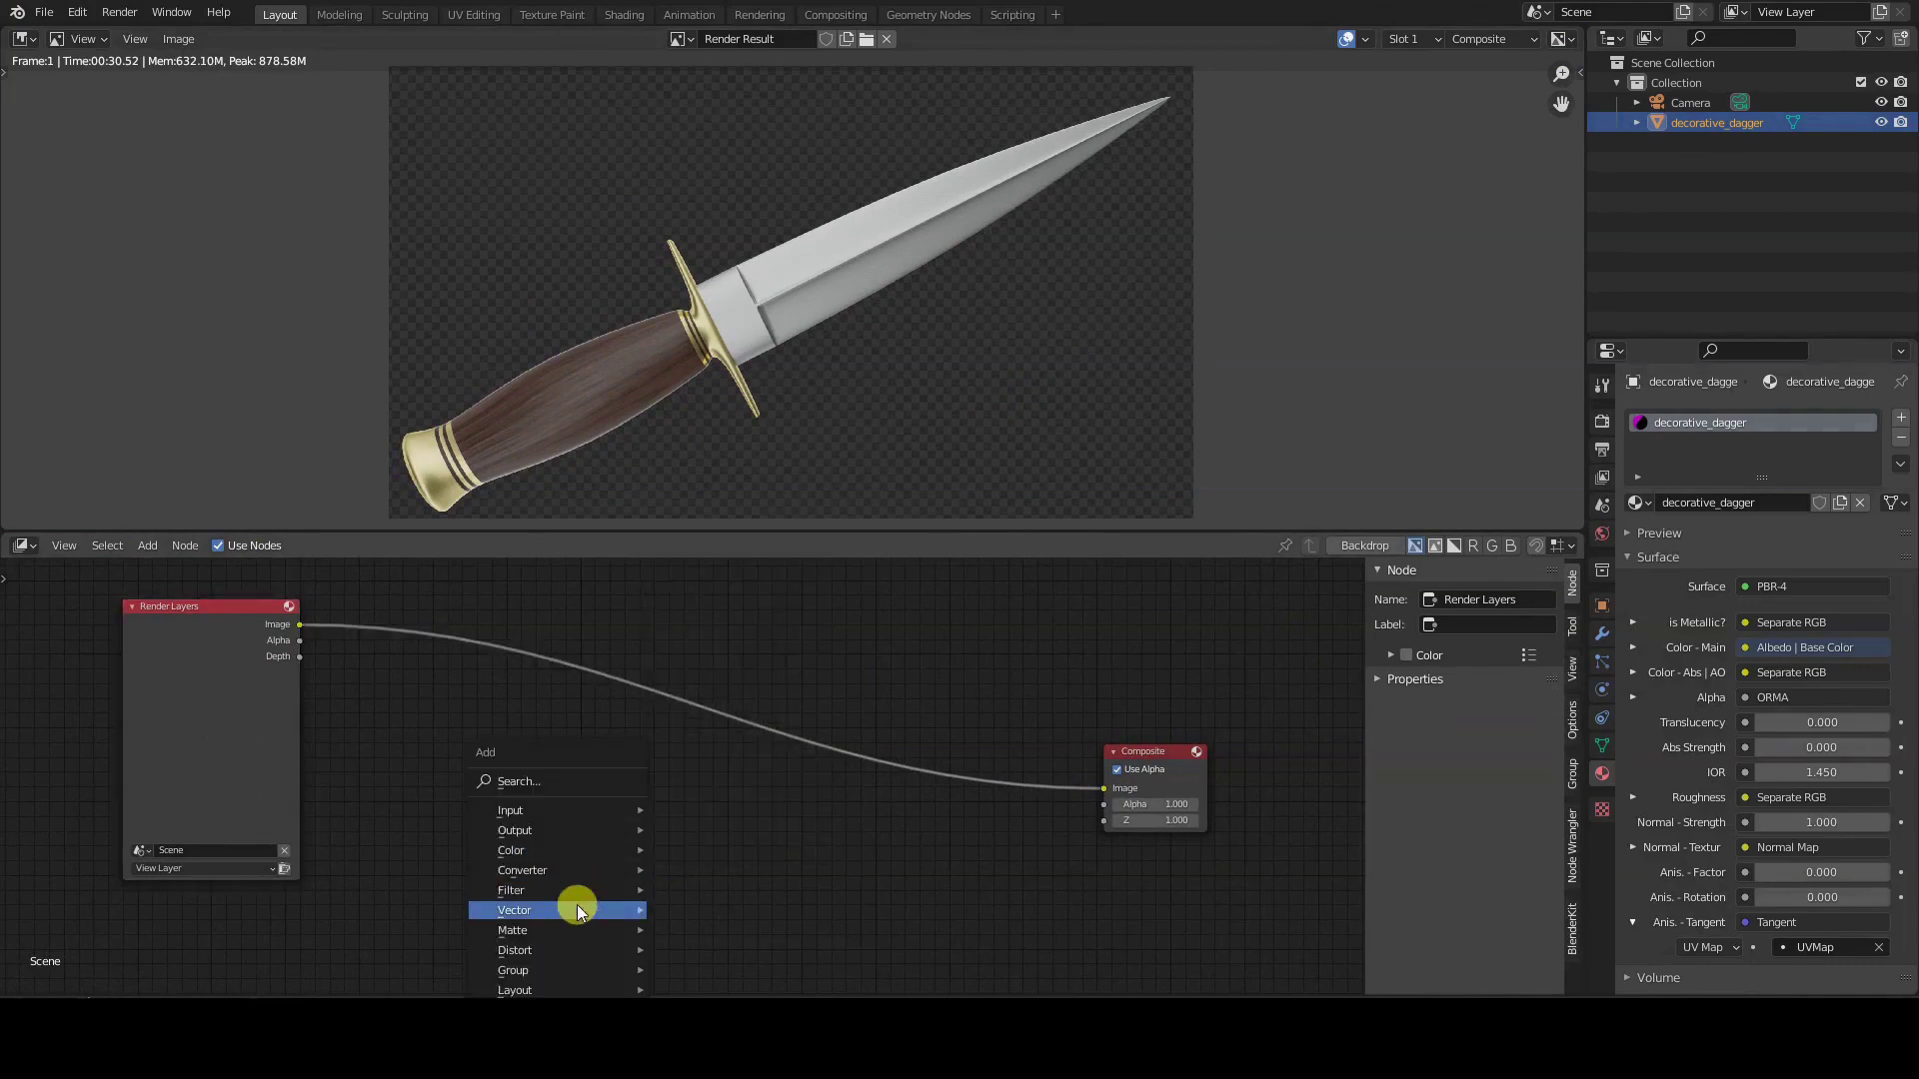
mouse_move(578, 912)
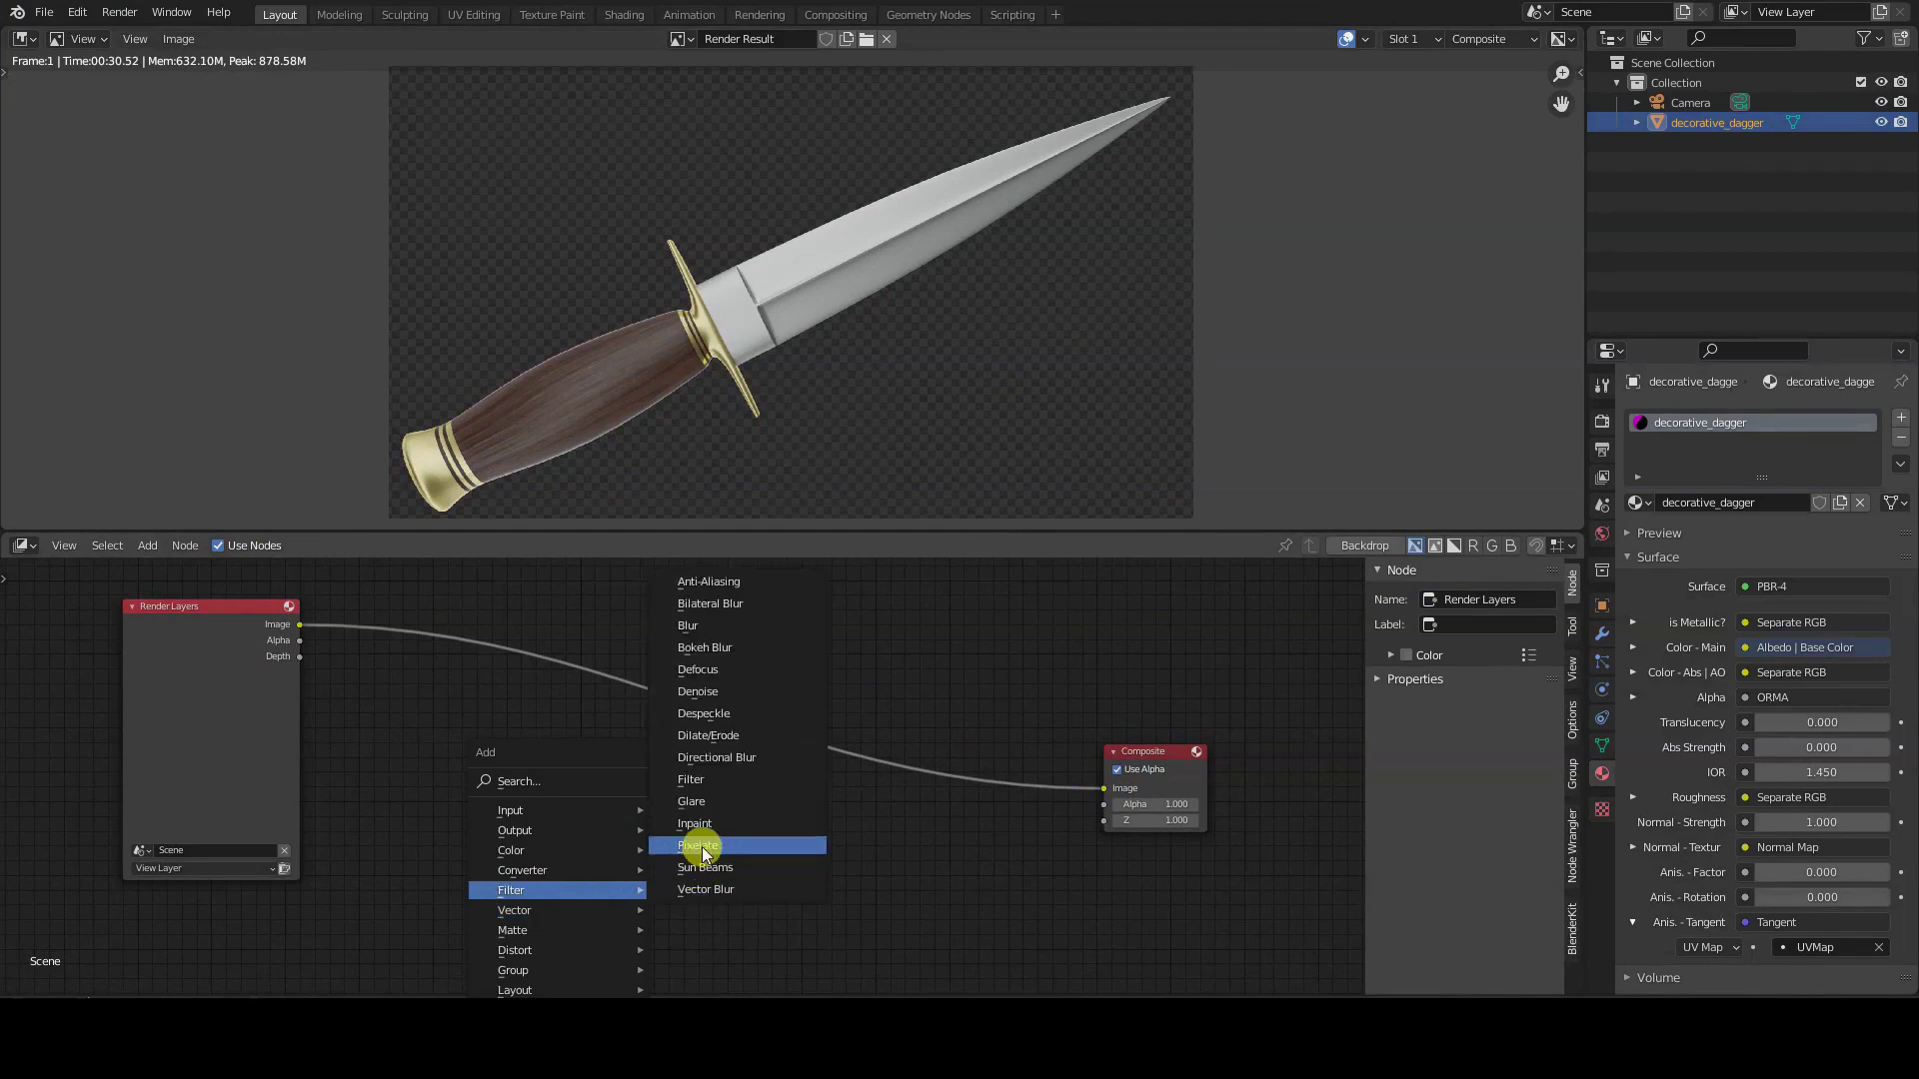
left_click(754, 845)
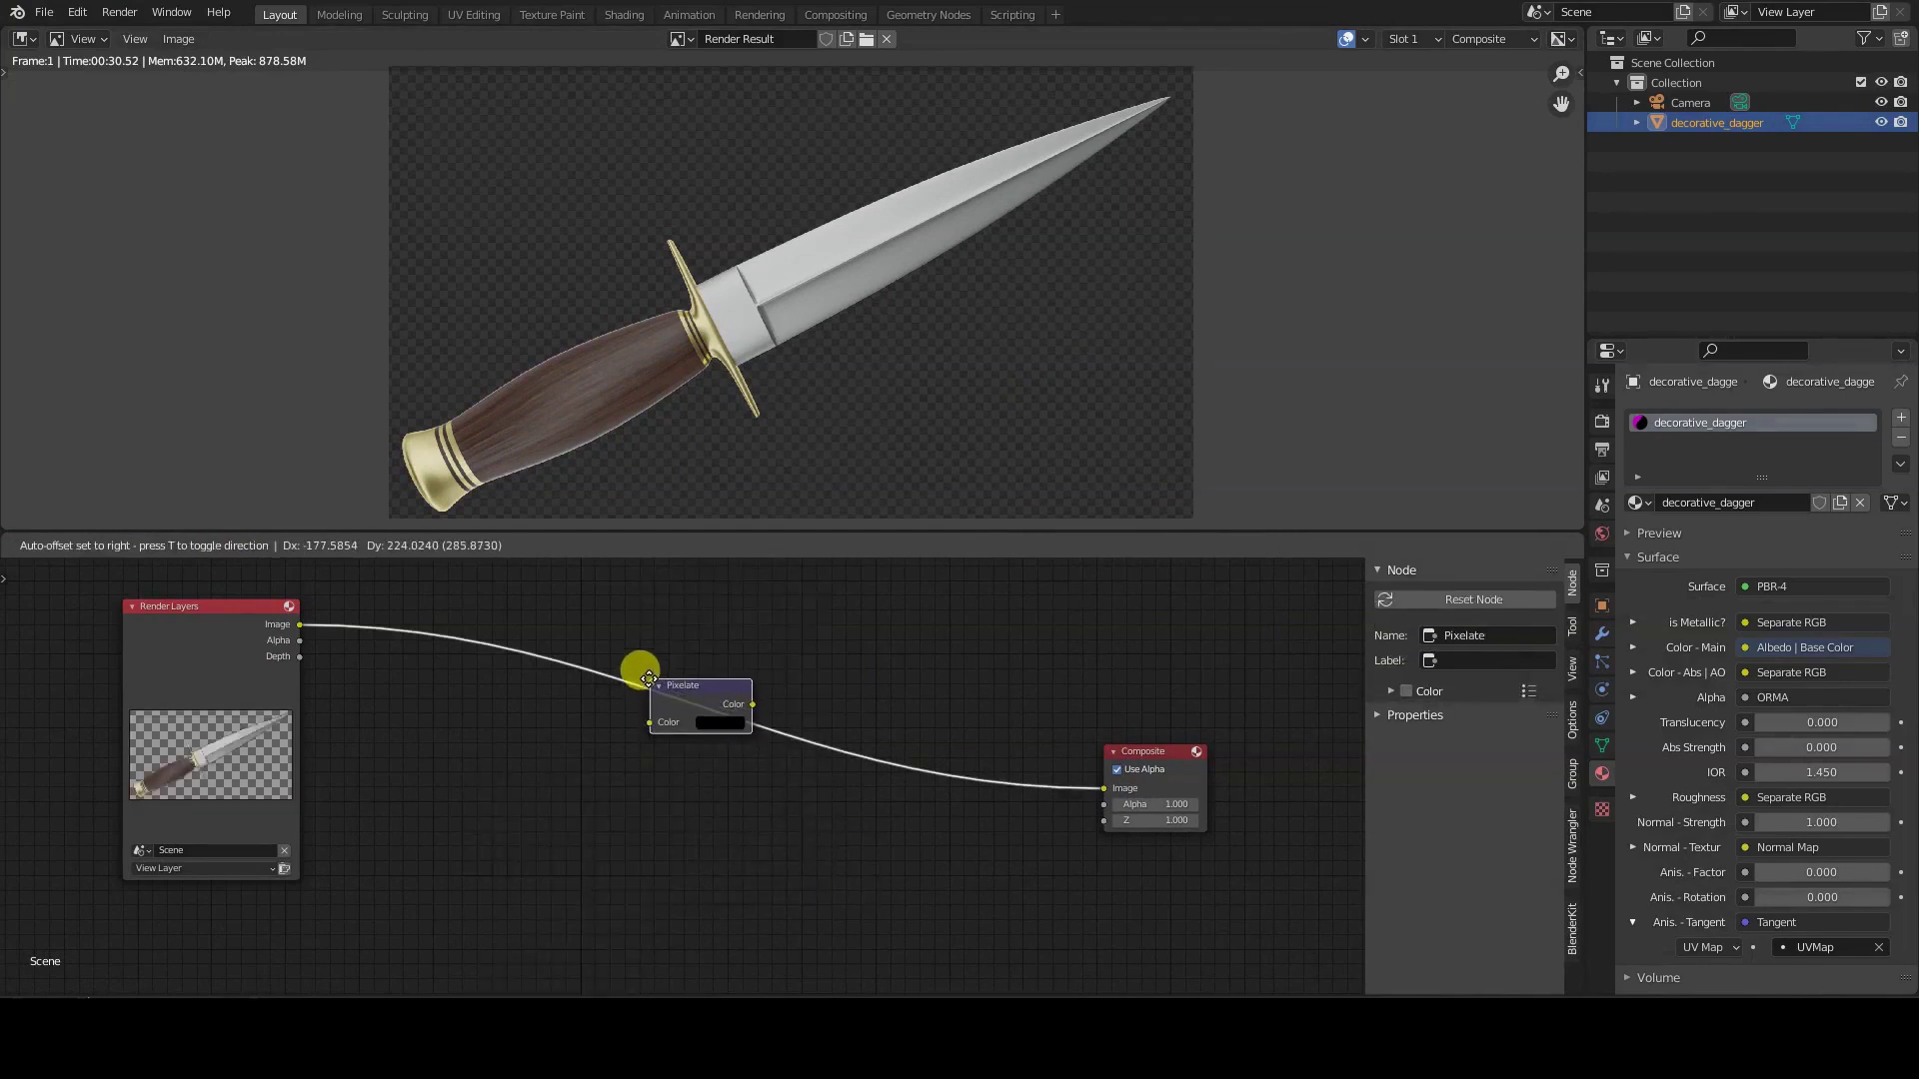
left_click(650, 687)
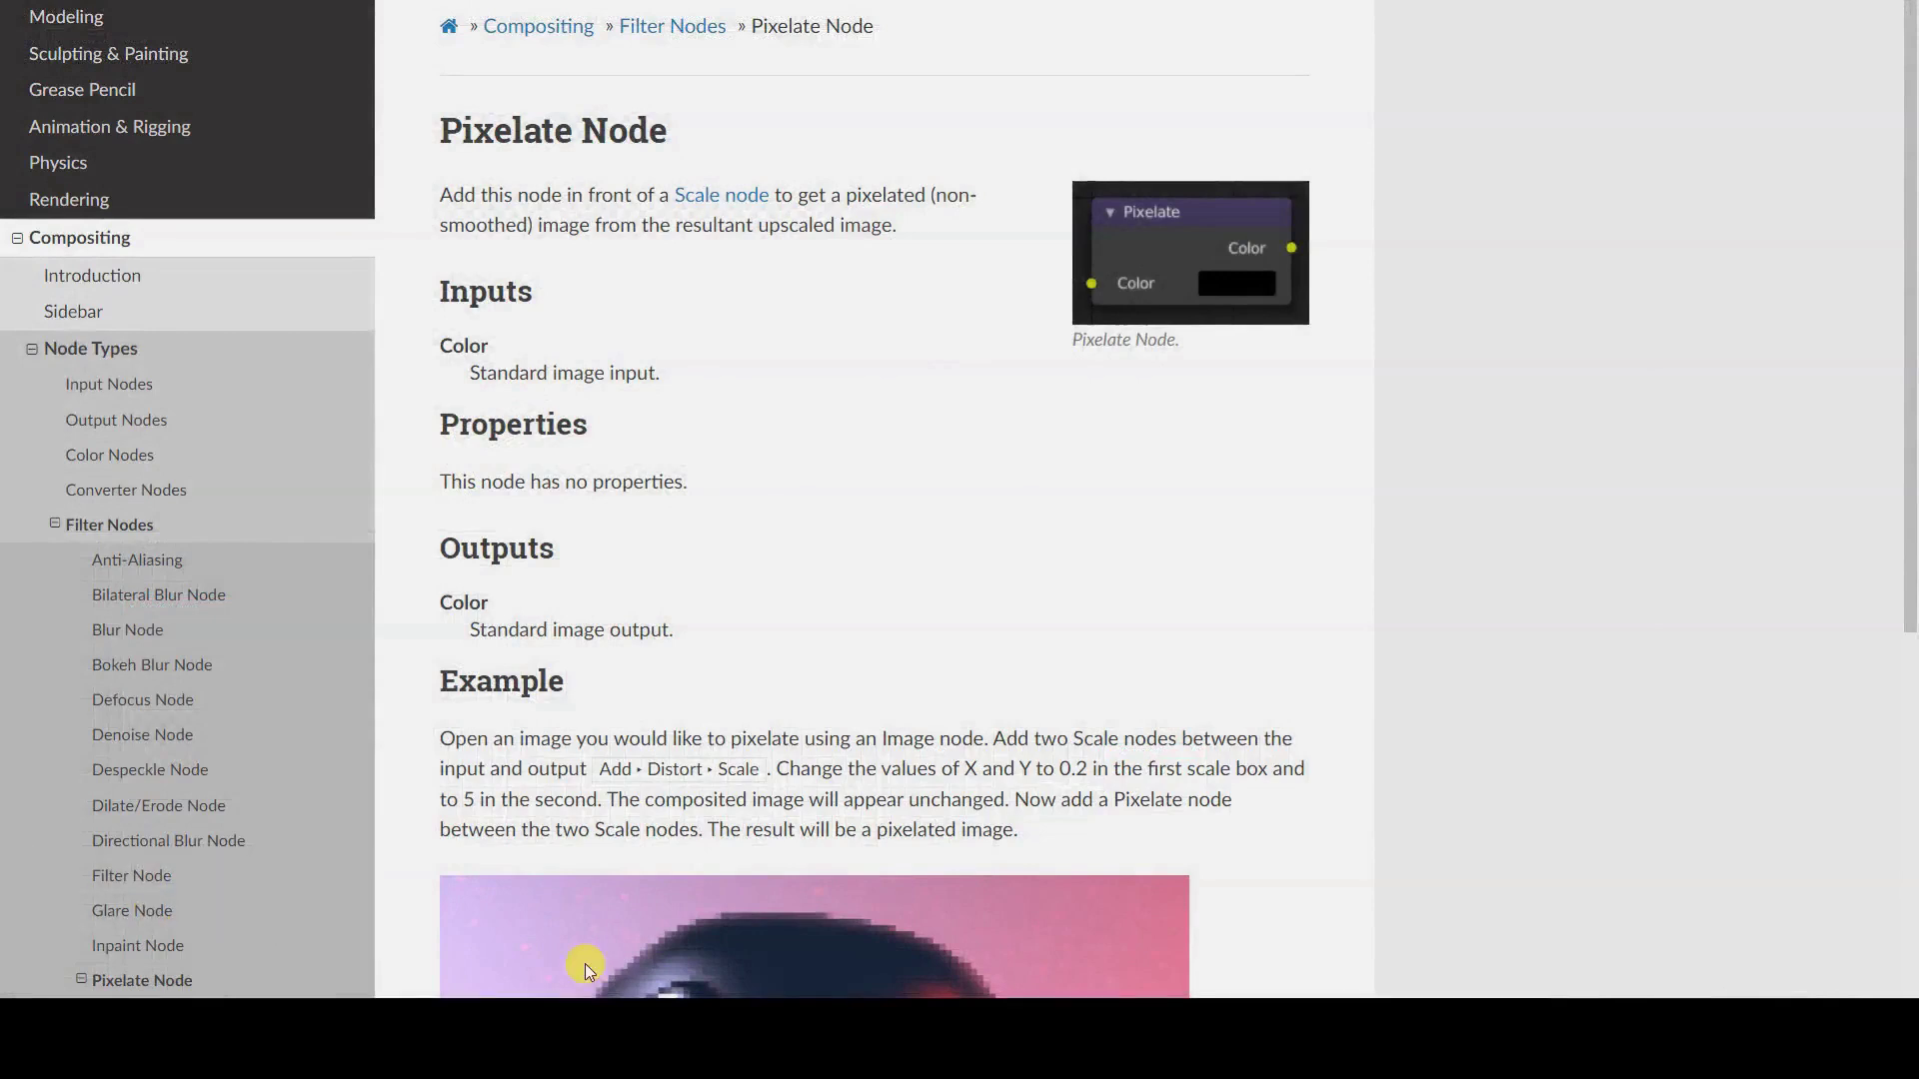
- Read the Pixelate Node manual page, focusing on the example that combines Pixelate with two Scale nodes
left_click(1249, 572)
scroll(1251, 575, "down", 3)
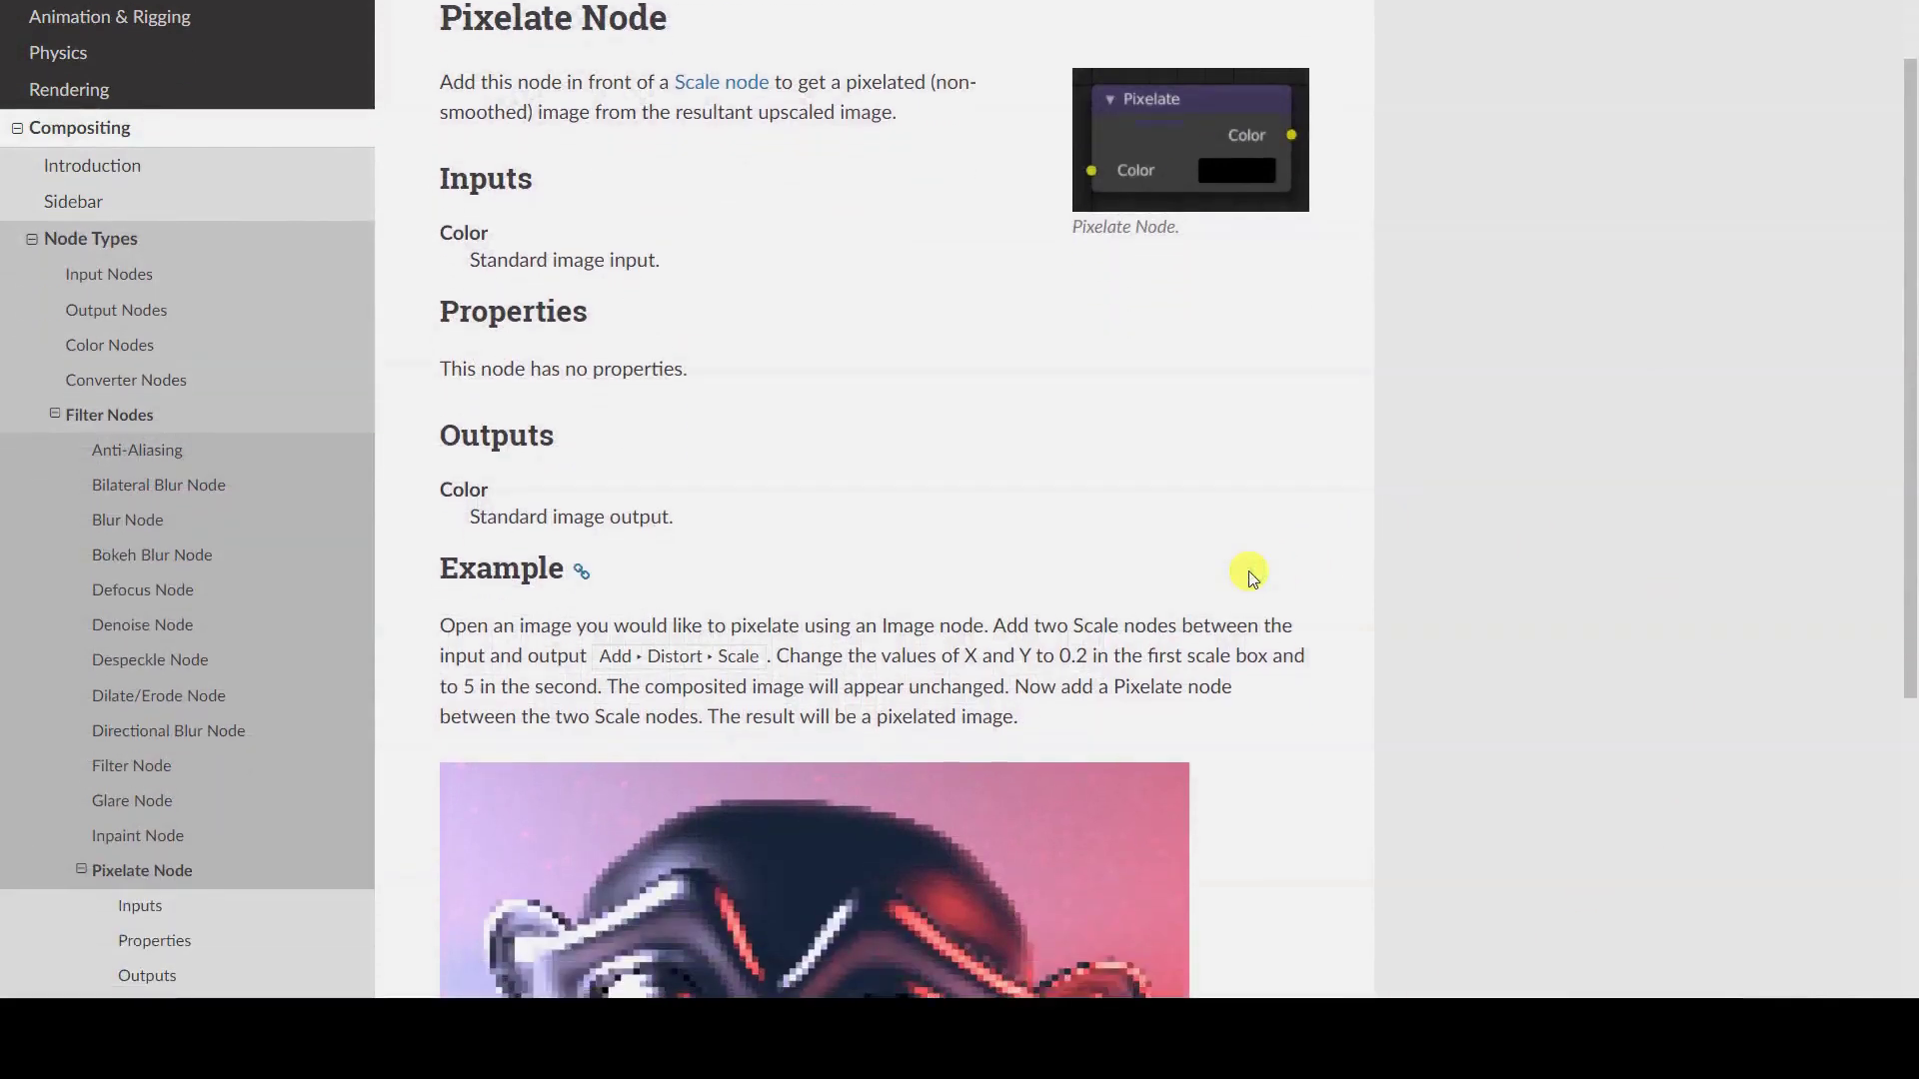
scroll(1250, 573, "down", 3)
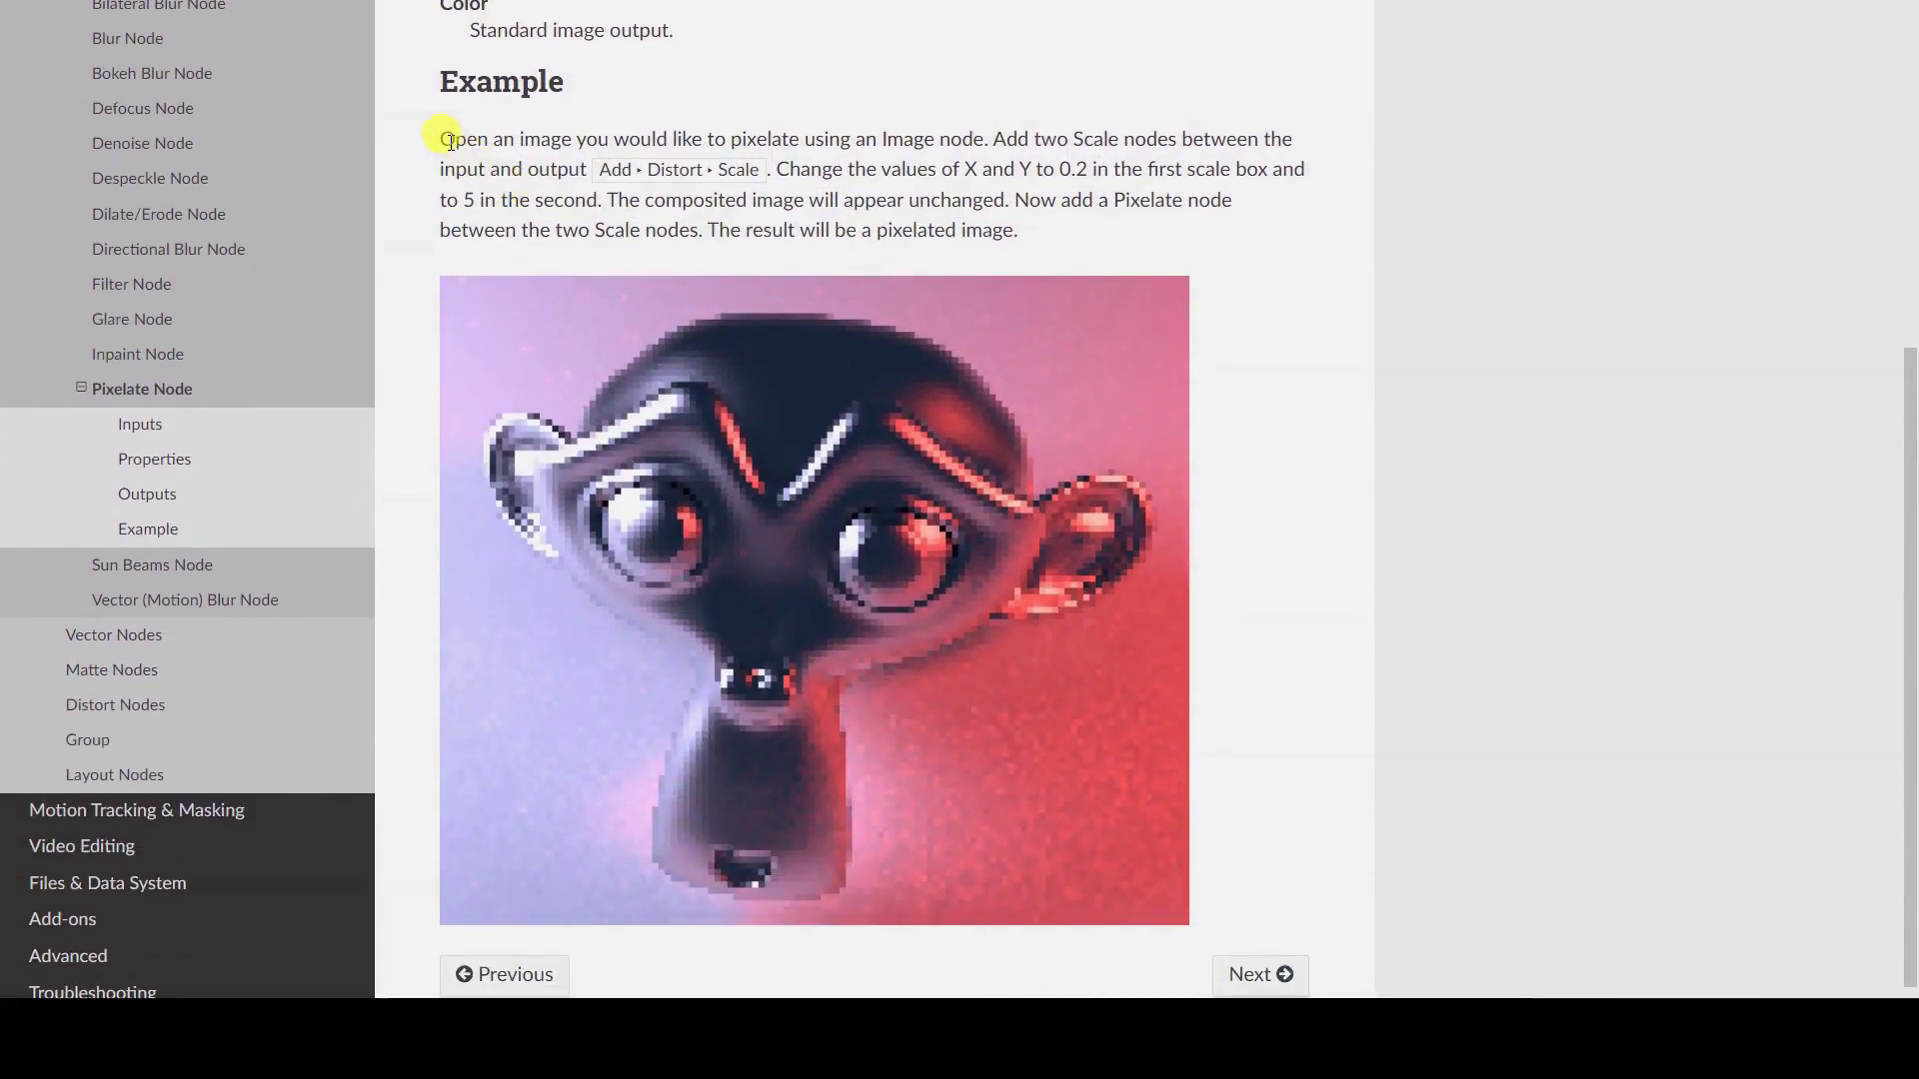
left_click_drag(441, 139, 1031, 235)
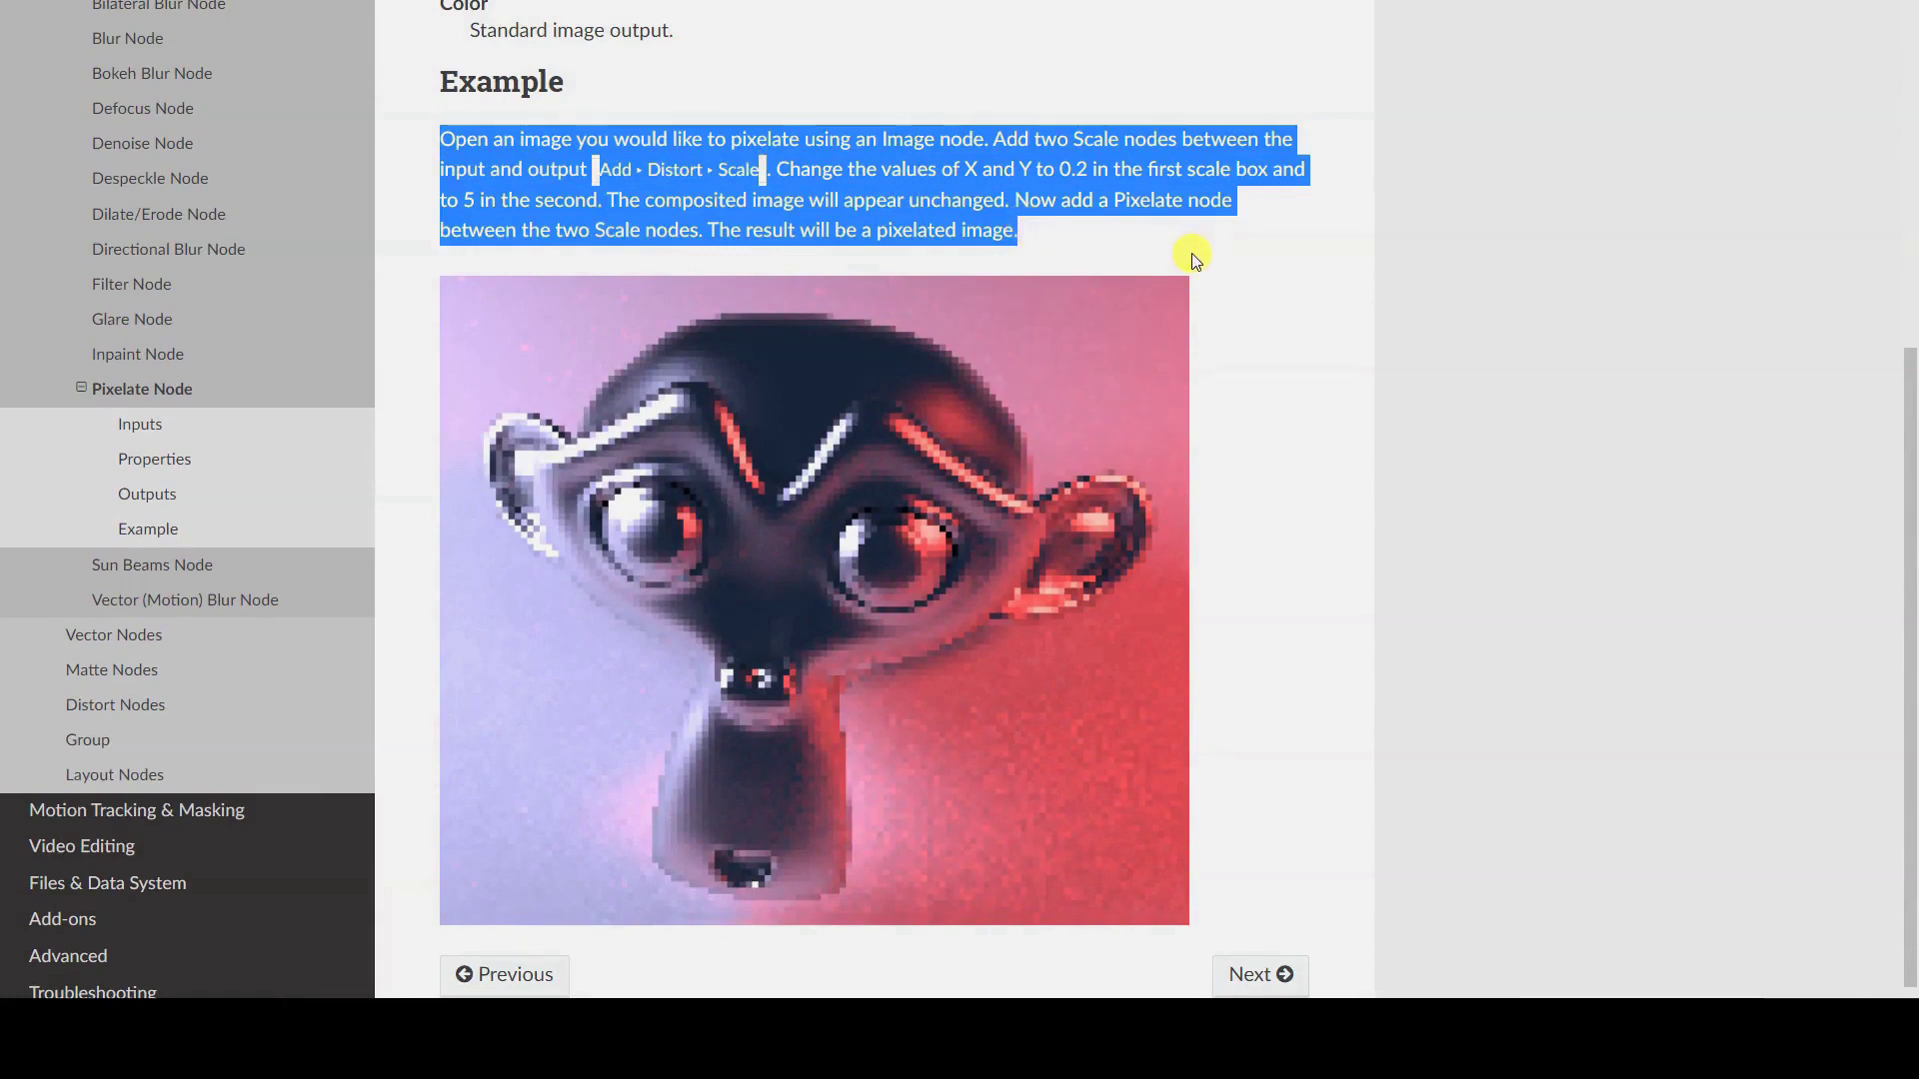
left_click(1255, 261)
scroll(1276, 407, "up", 3)
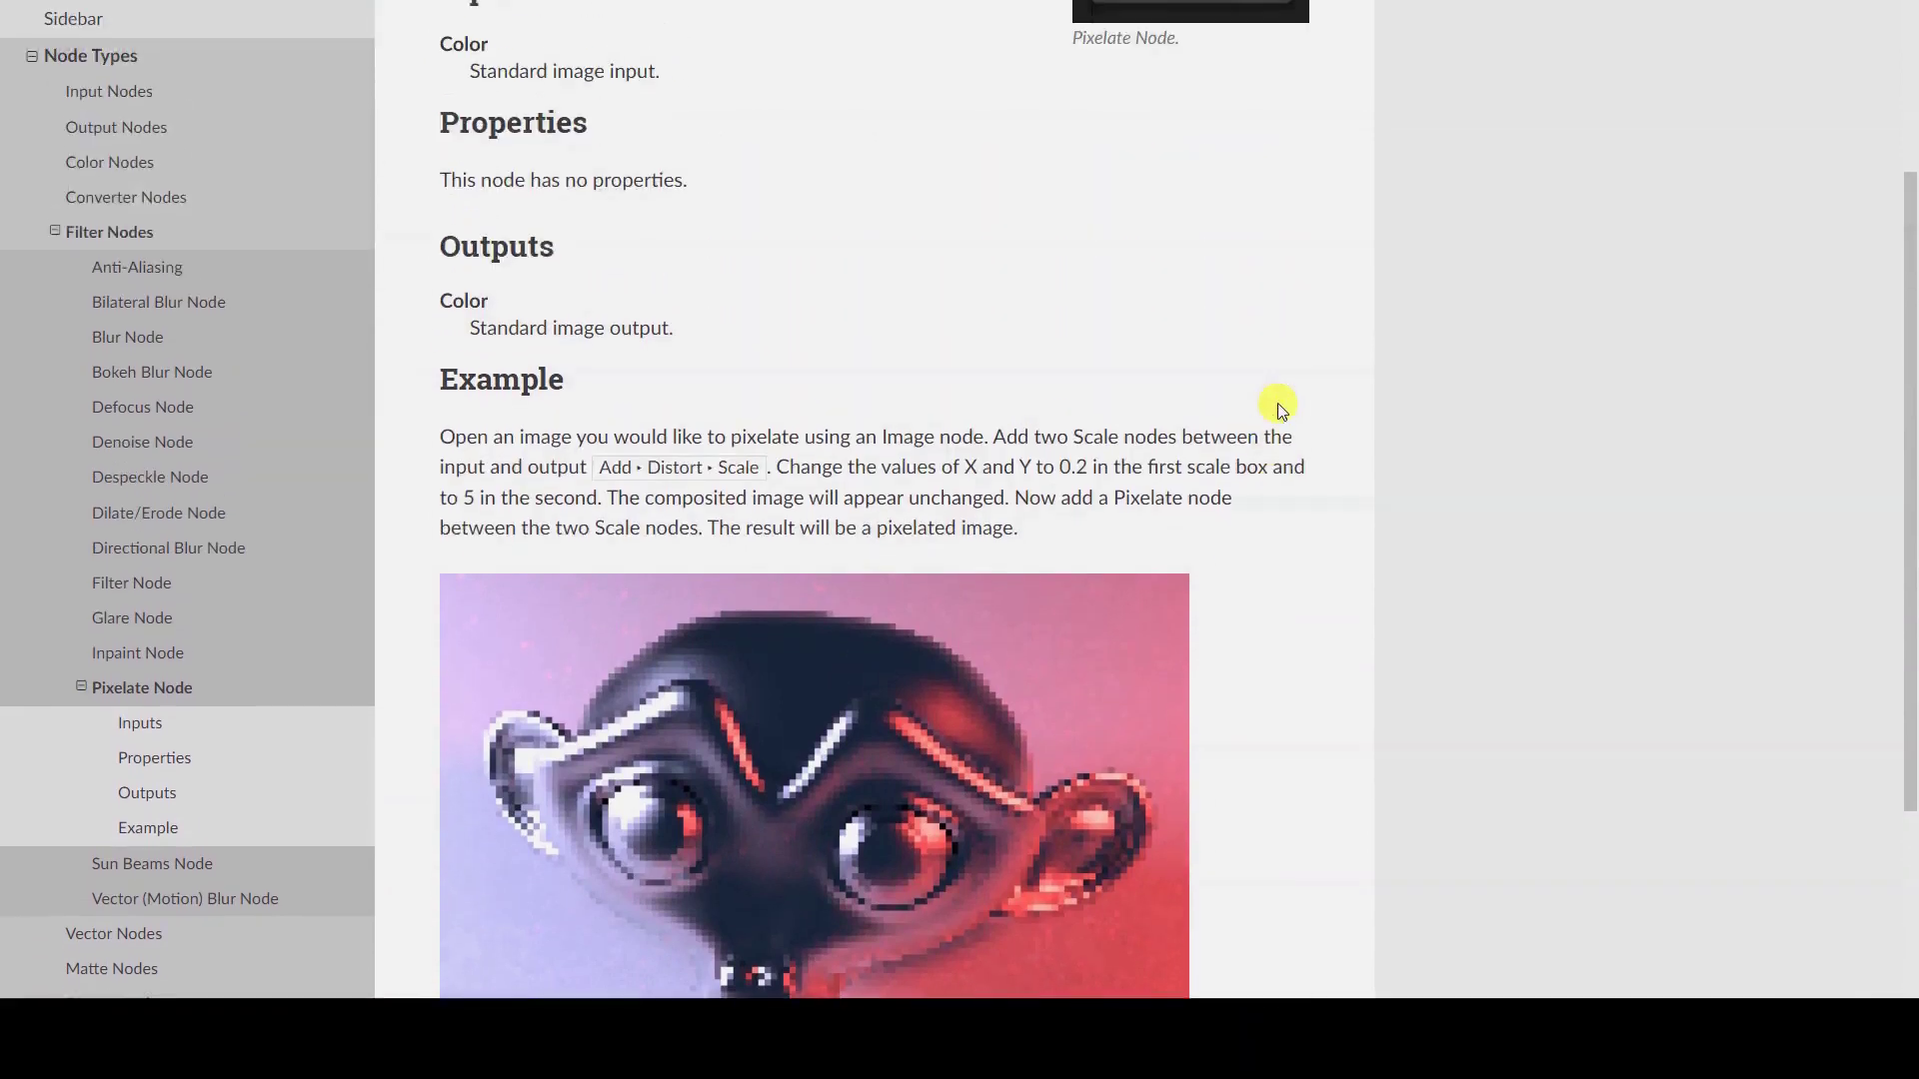
scroll(1280, 407, "up", 3)
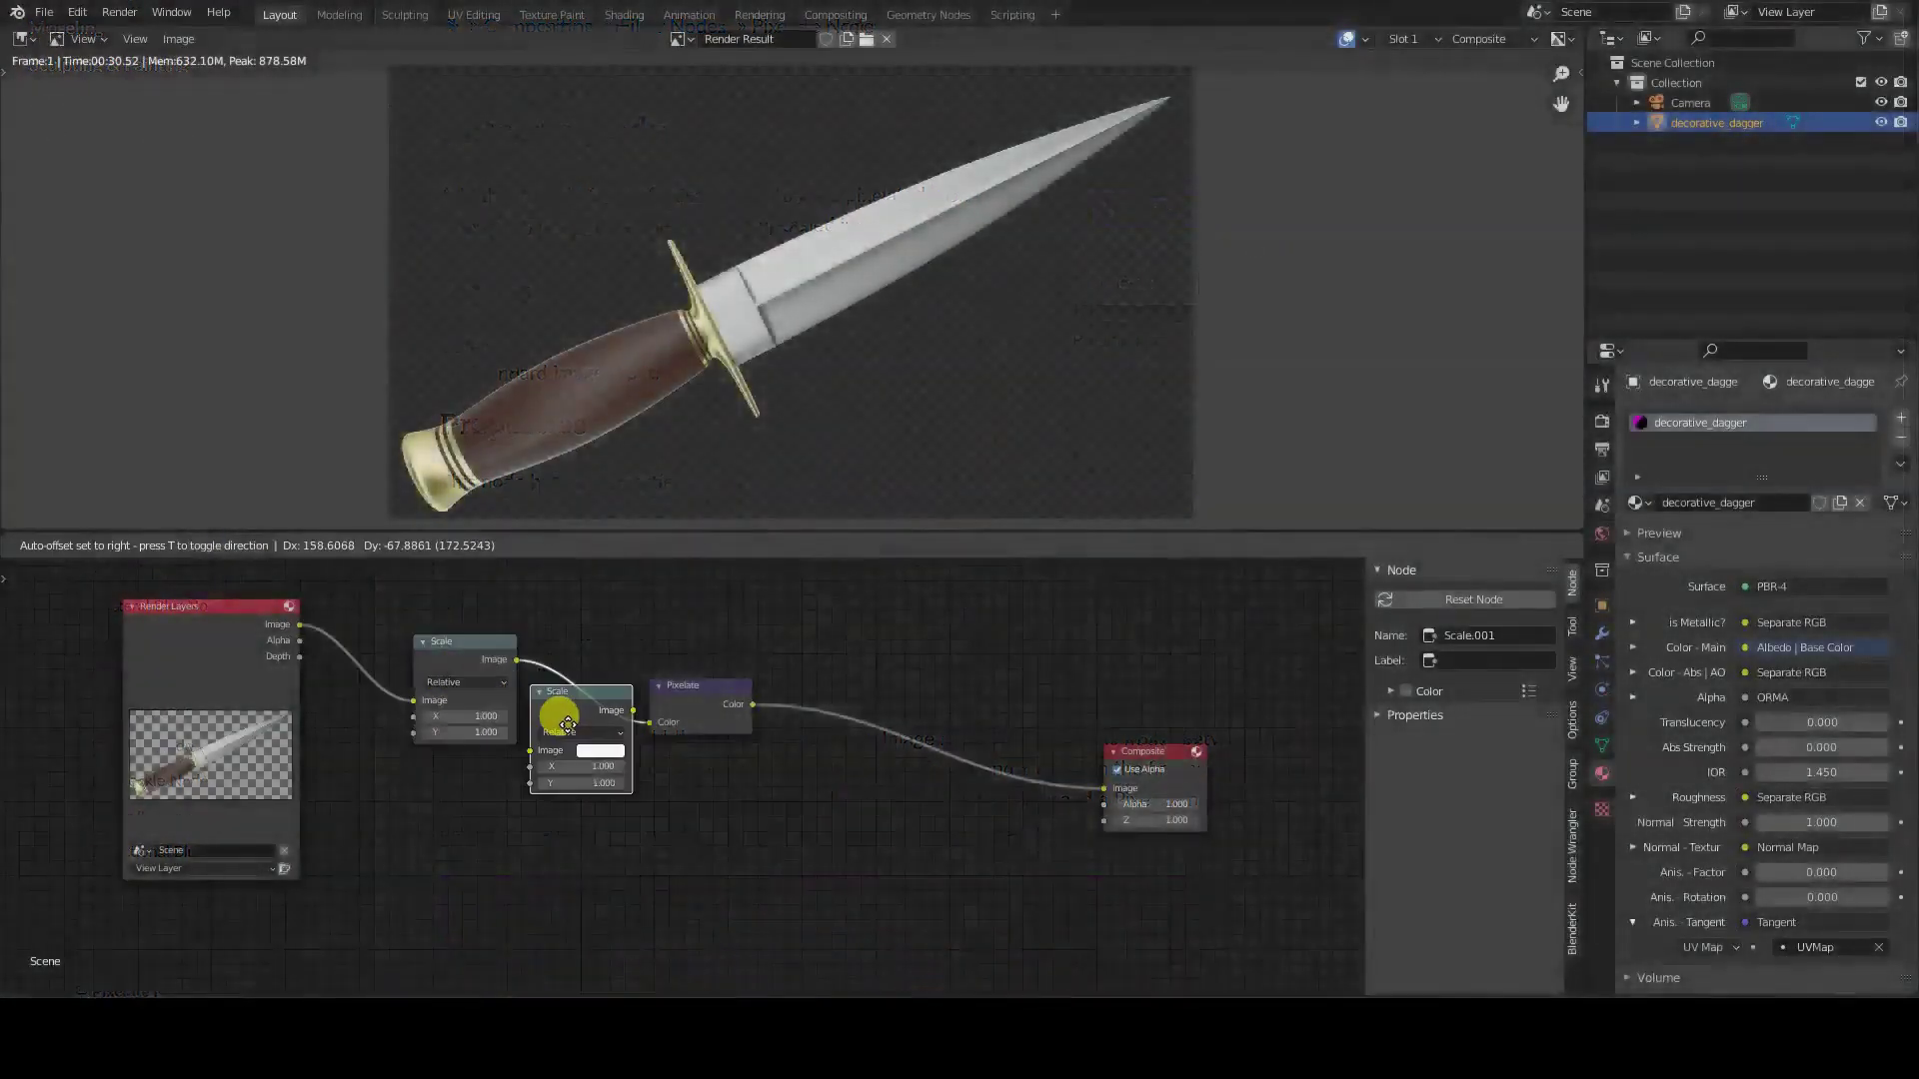
- Place Scale nodes on both sides of Pixelate, with X and Y at 0.2 in the first and 5 in the second
left_click_drag(560, 710, 903, 742)
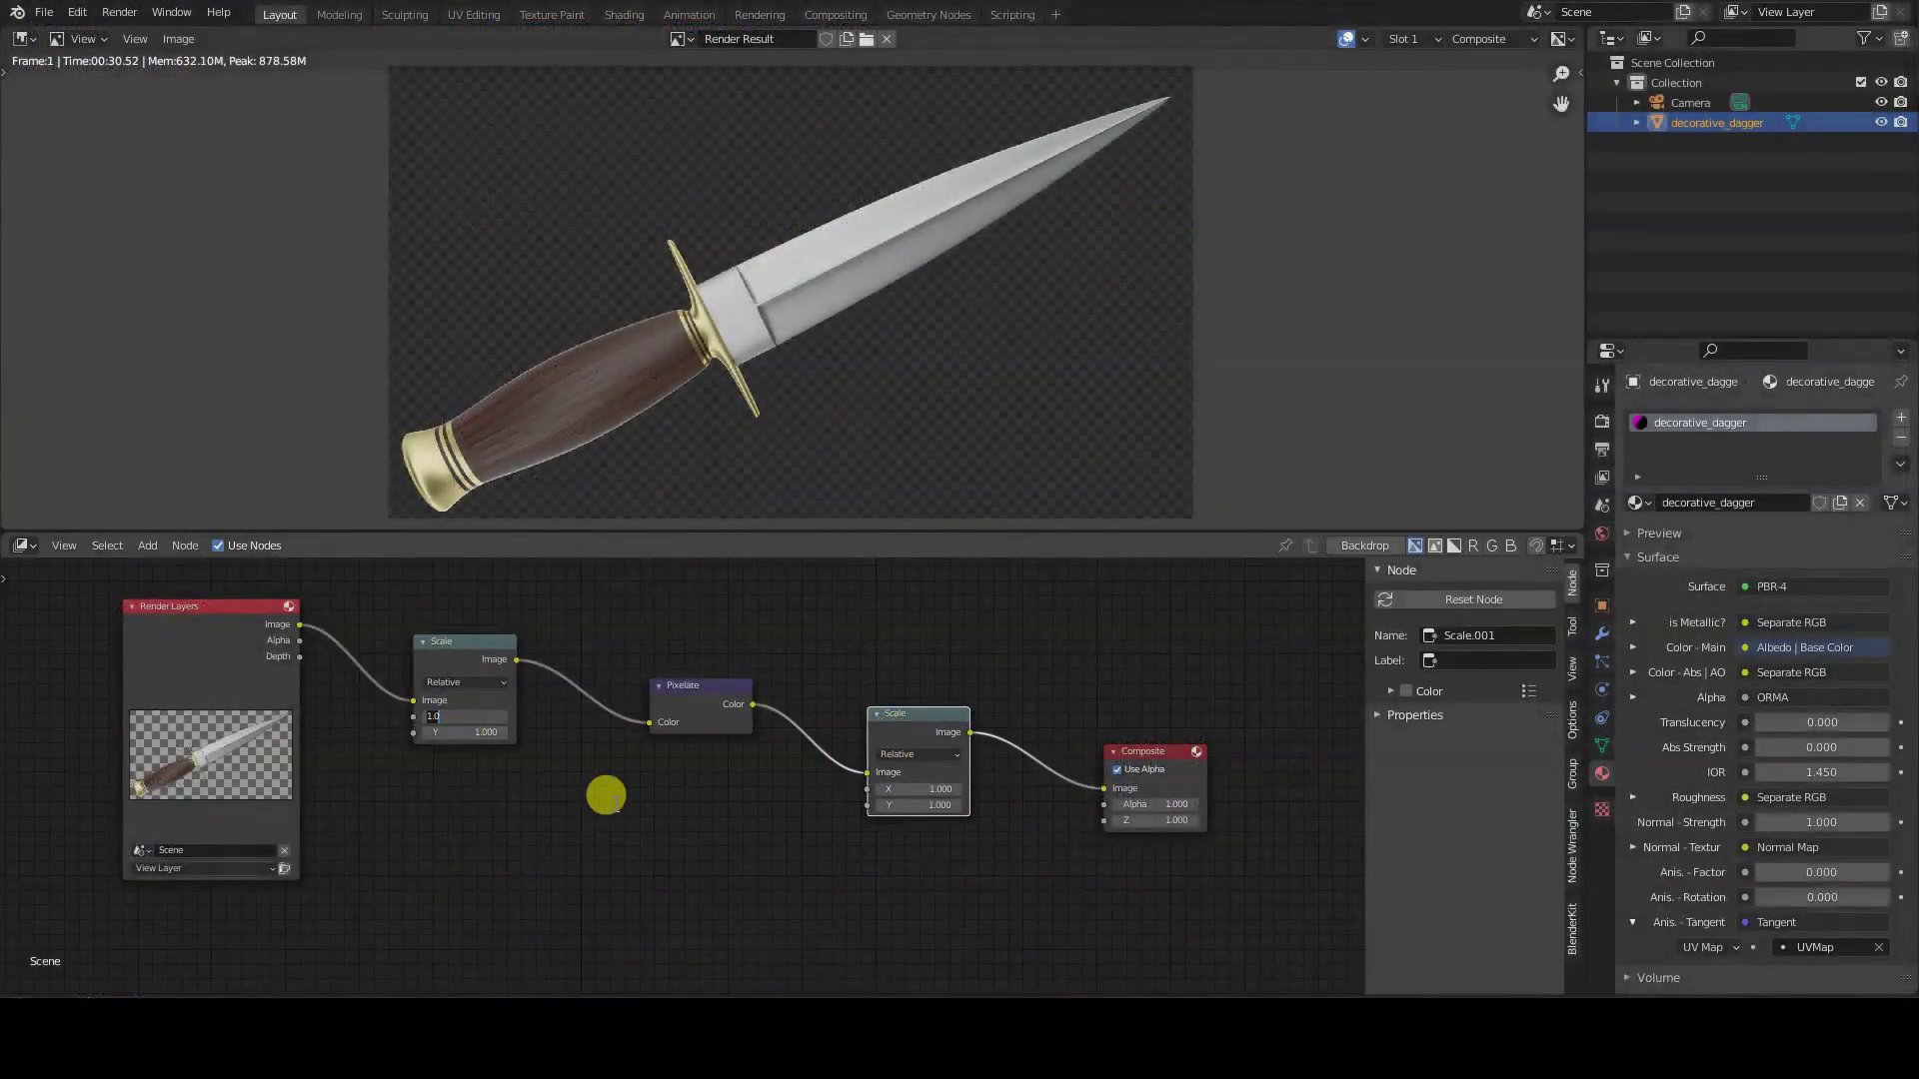
key("Tab")
type("0.2")
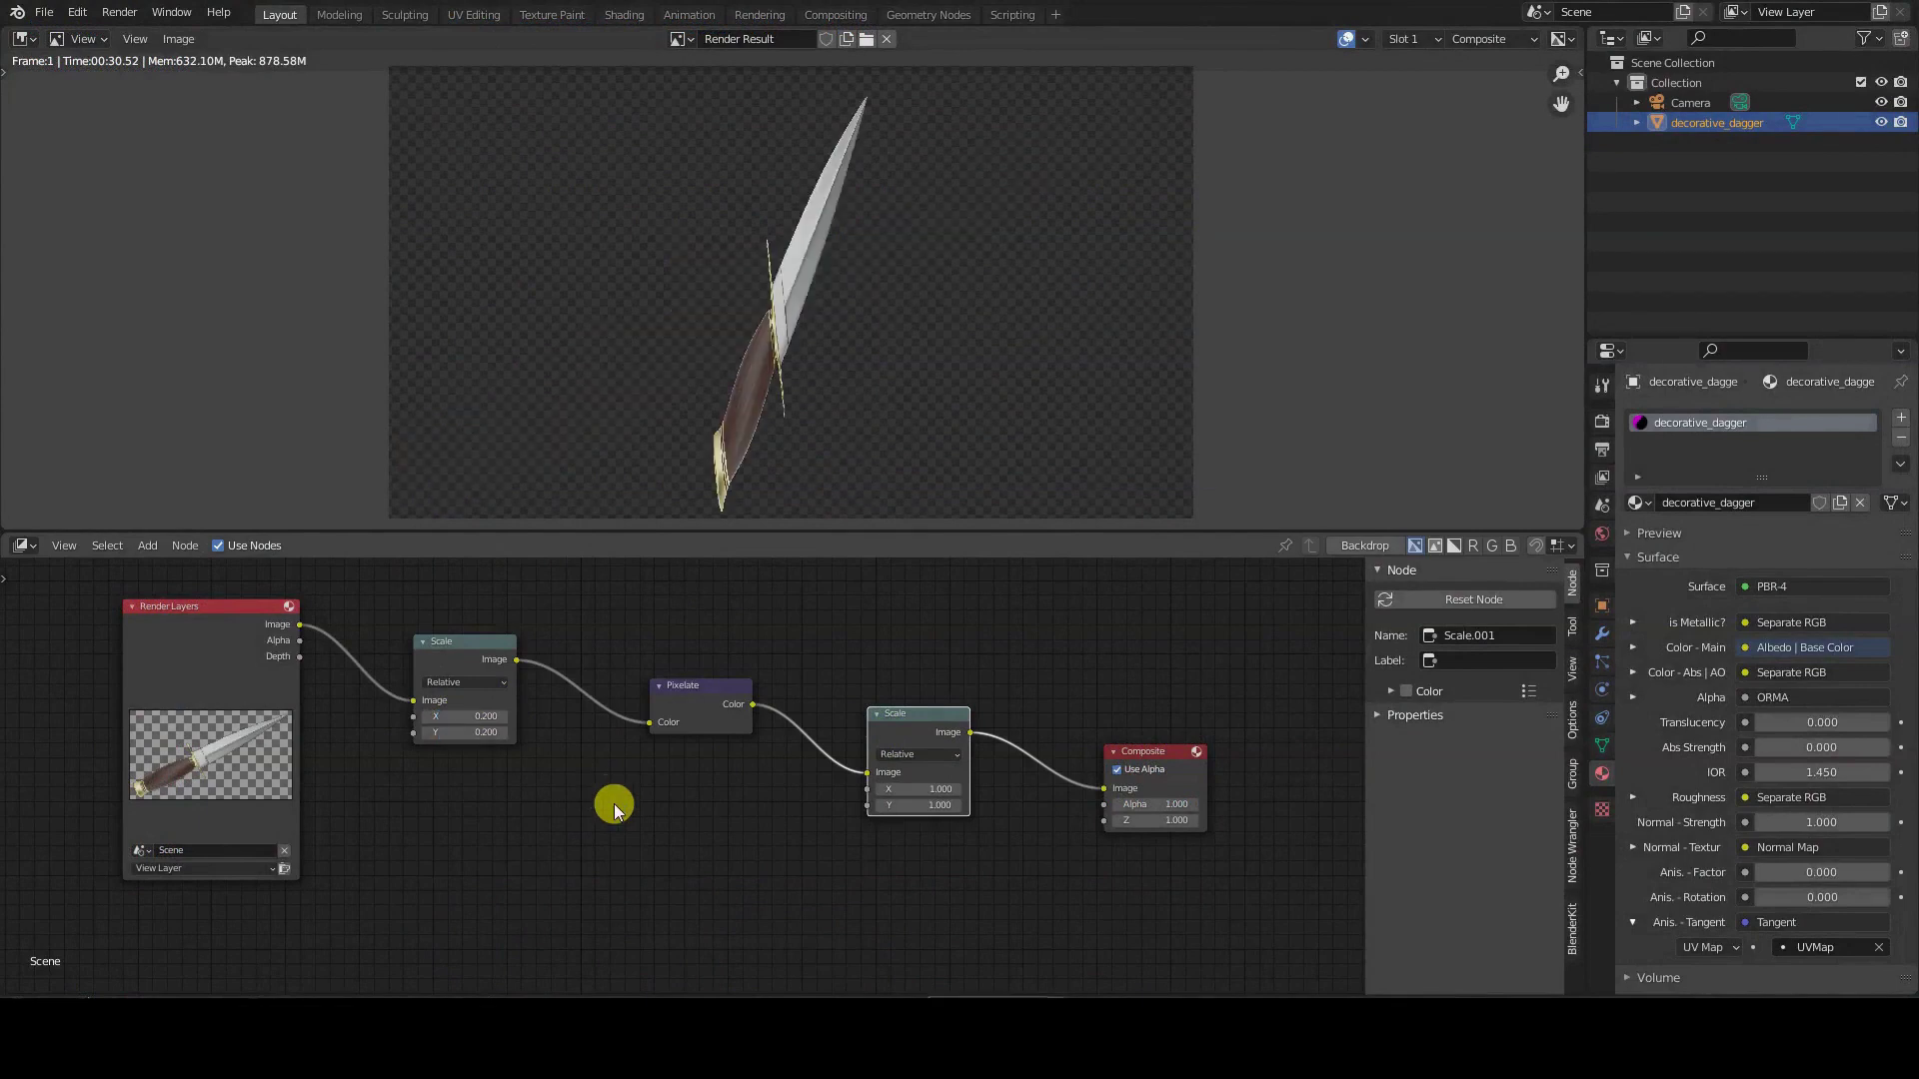
key("Return")
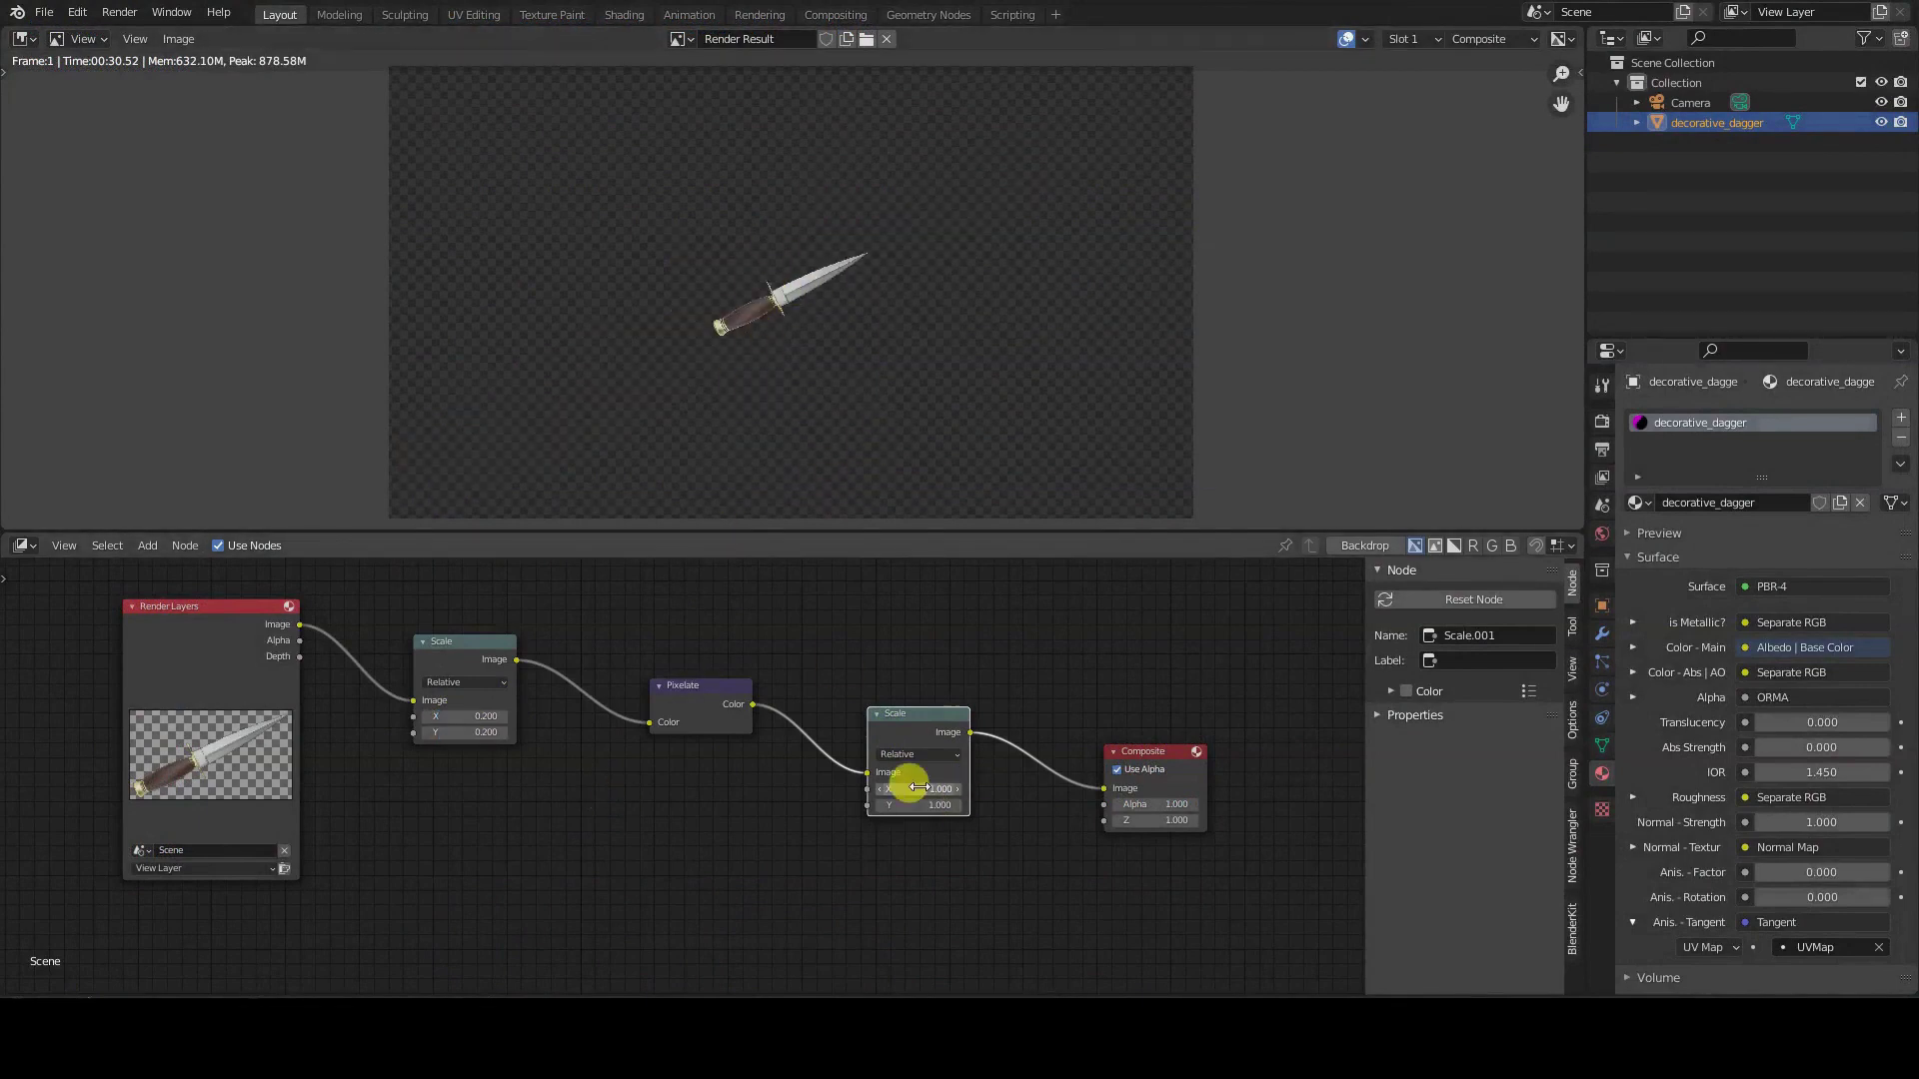
type("5")
key("Return")
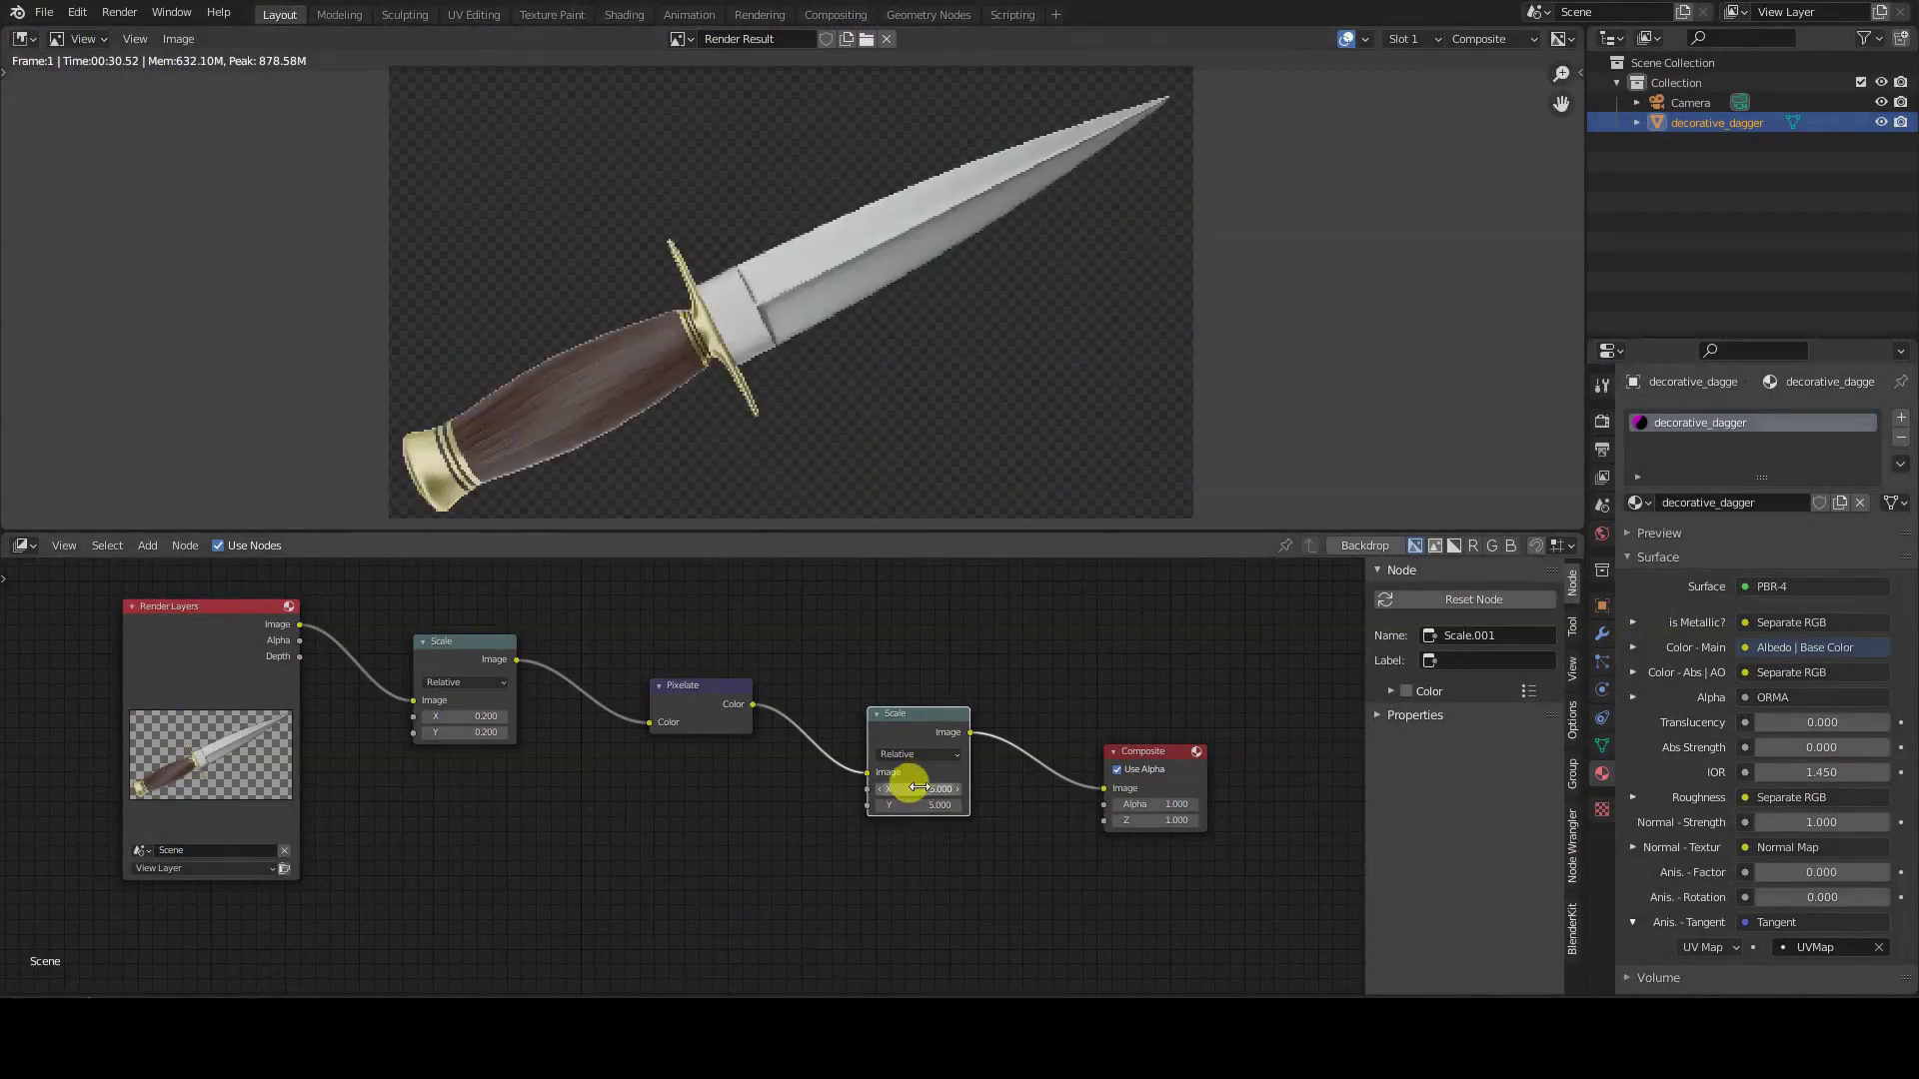
- Move the Render Layers node out of the way and add a Value input node below it
left_click_drag(192, 605, 121, 577)
middle_click_drag(587, 852, 663, 781)
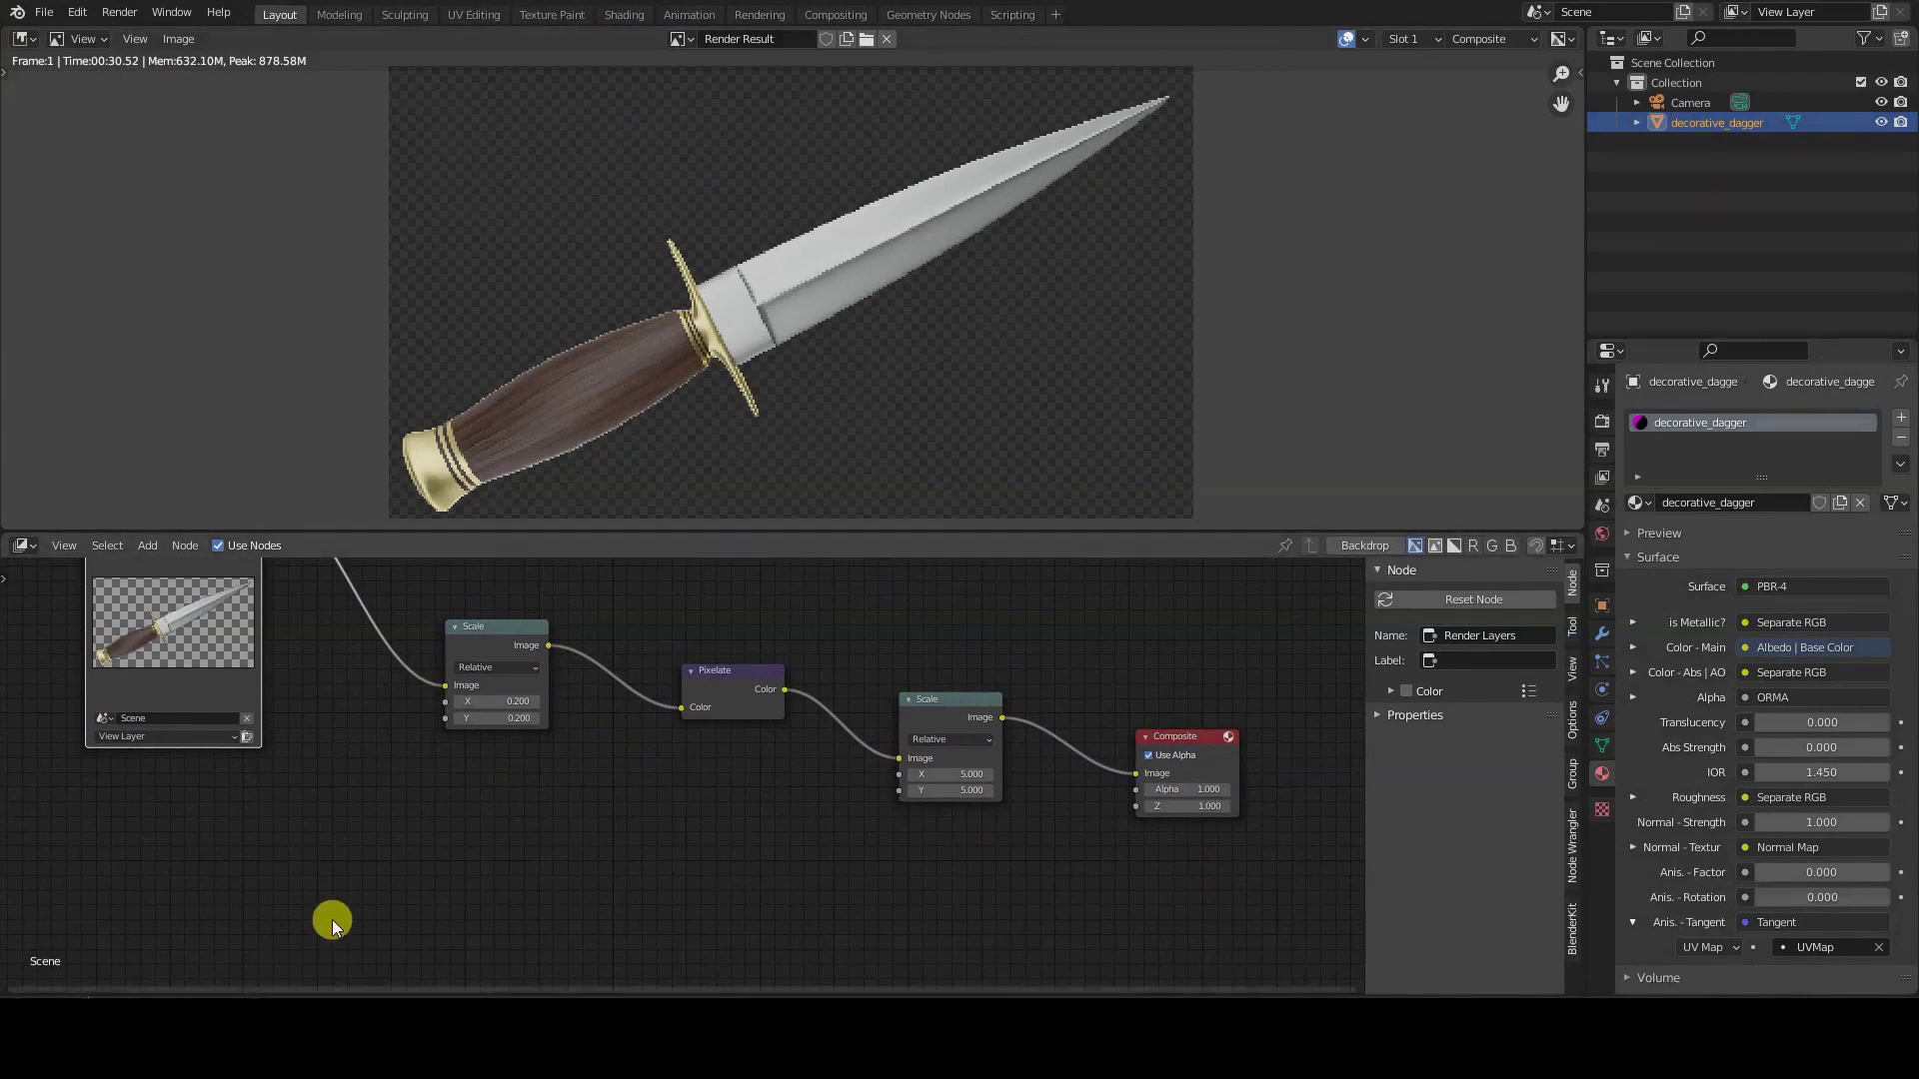
key("shift+a")
mouse_move(368, 855)
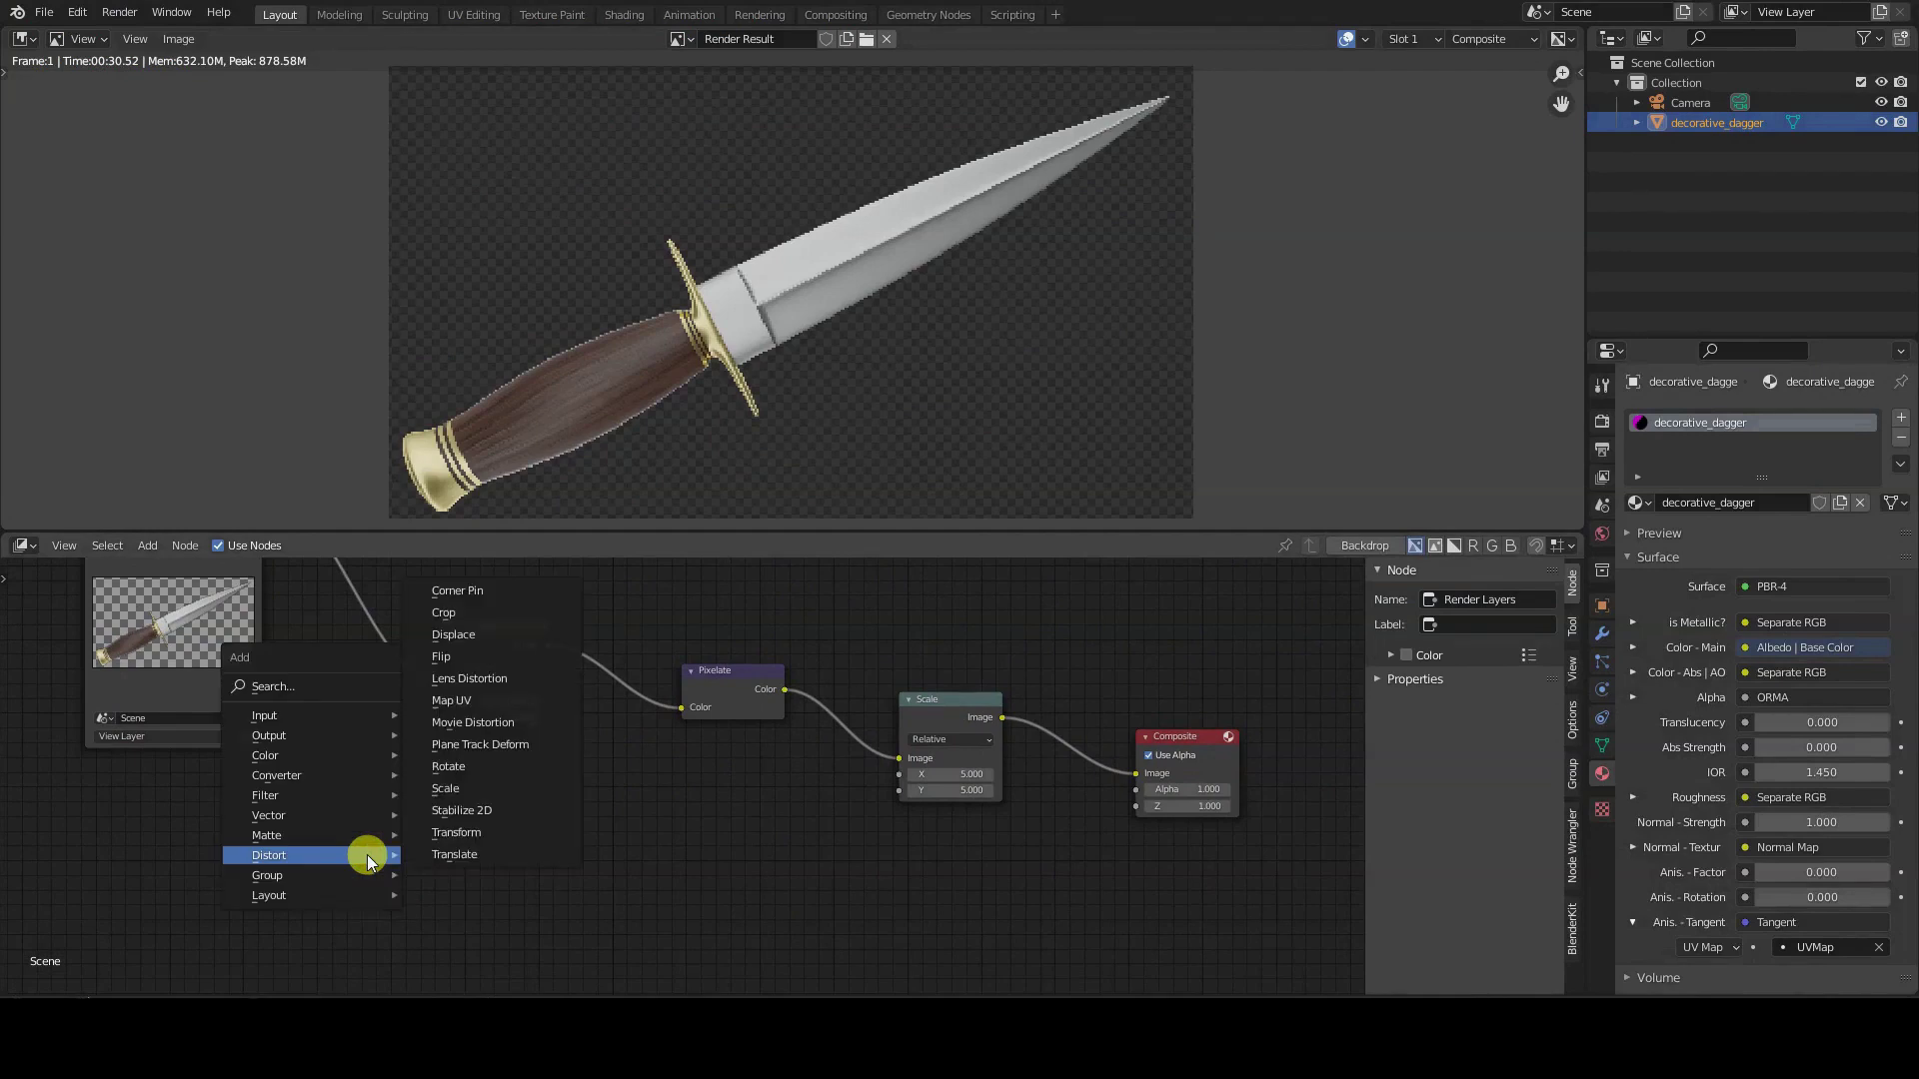
mouse_move(361, 717)
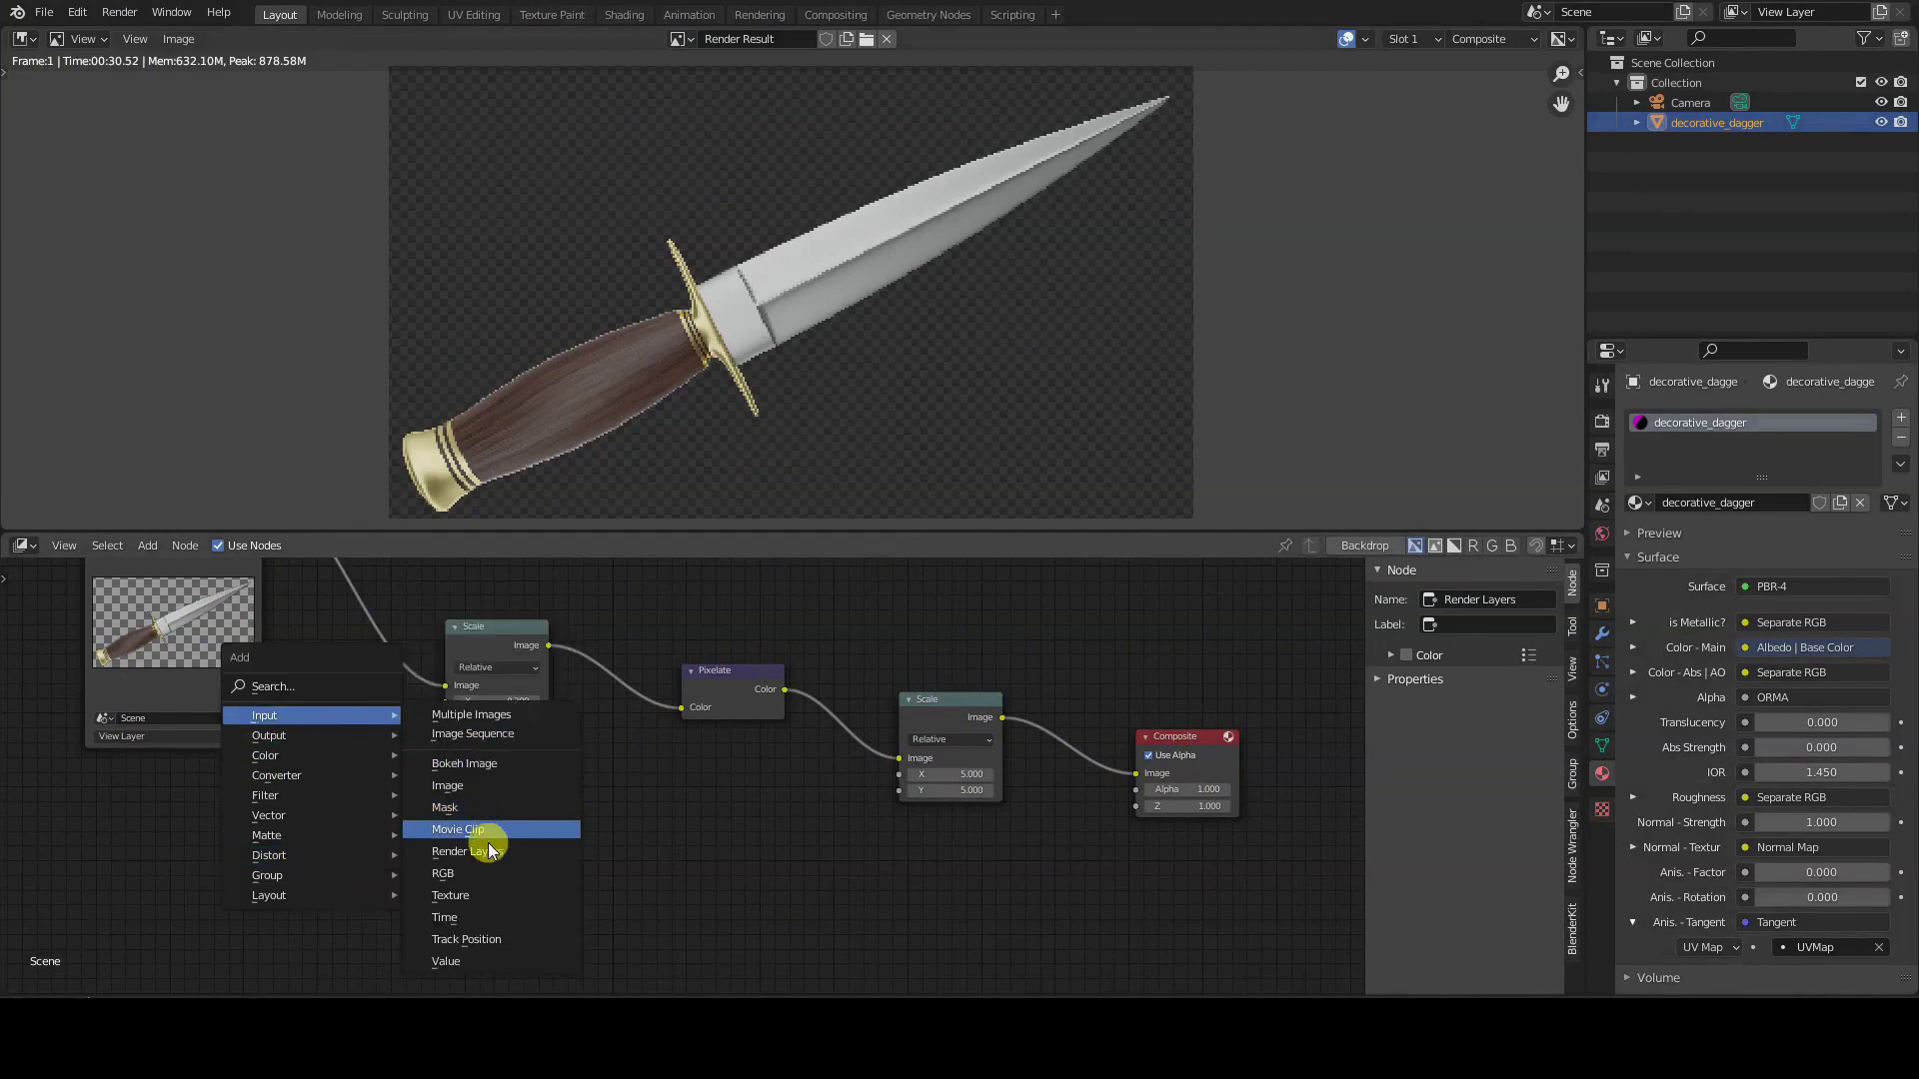
left_click(470, 961)
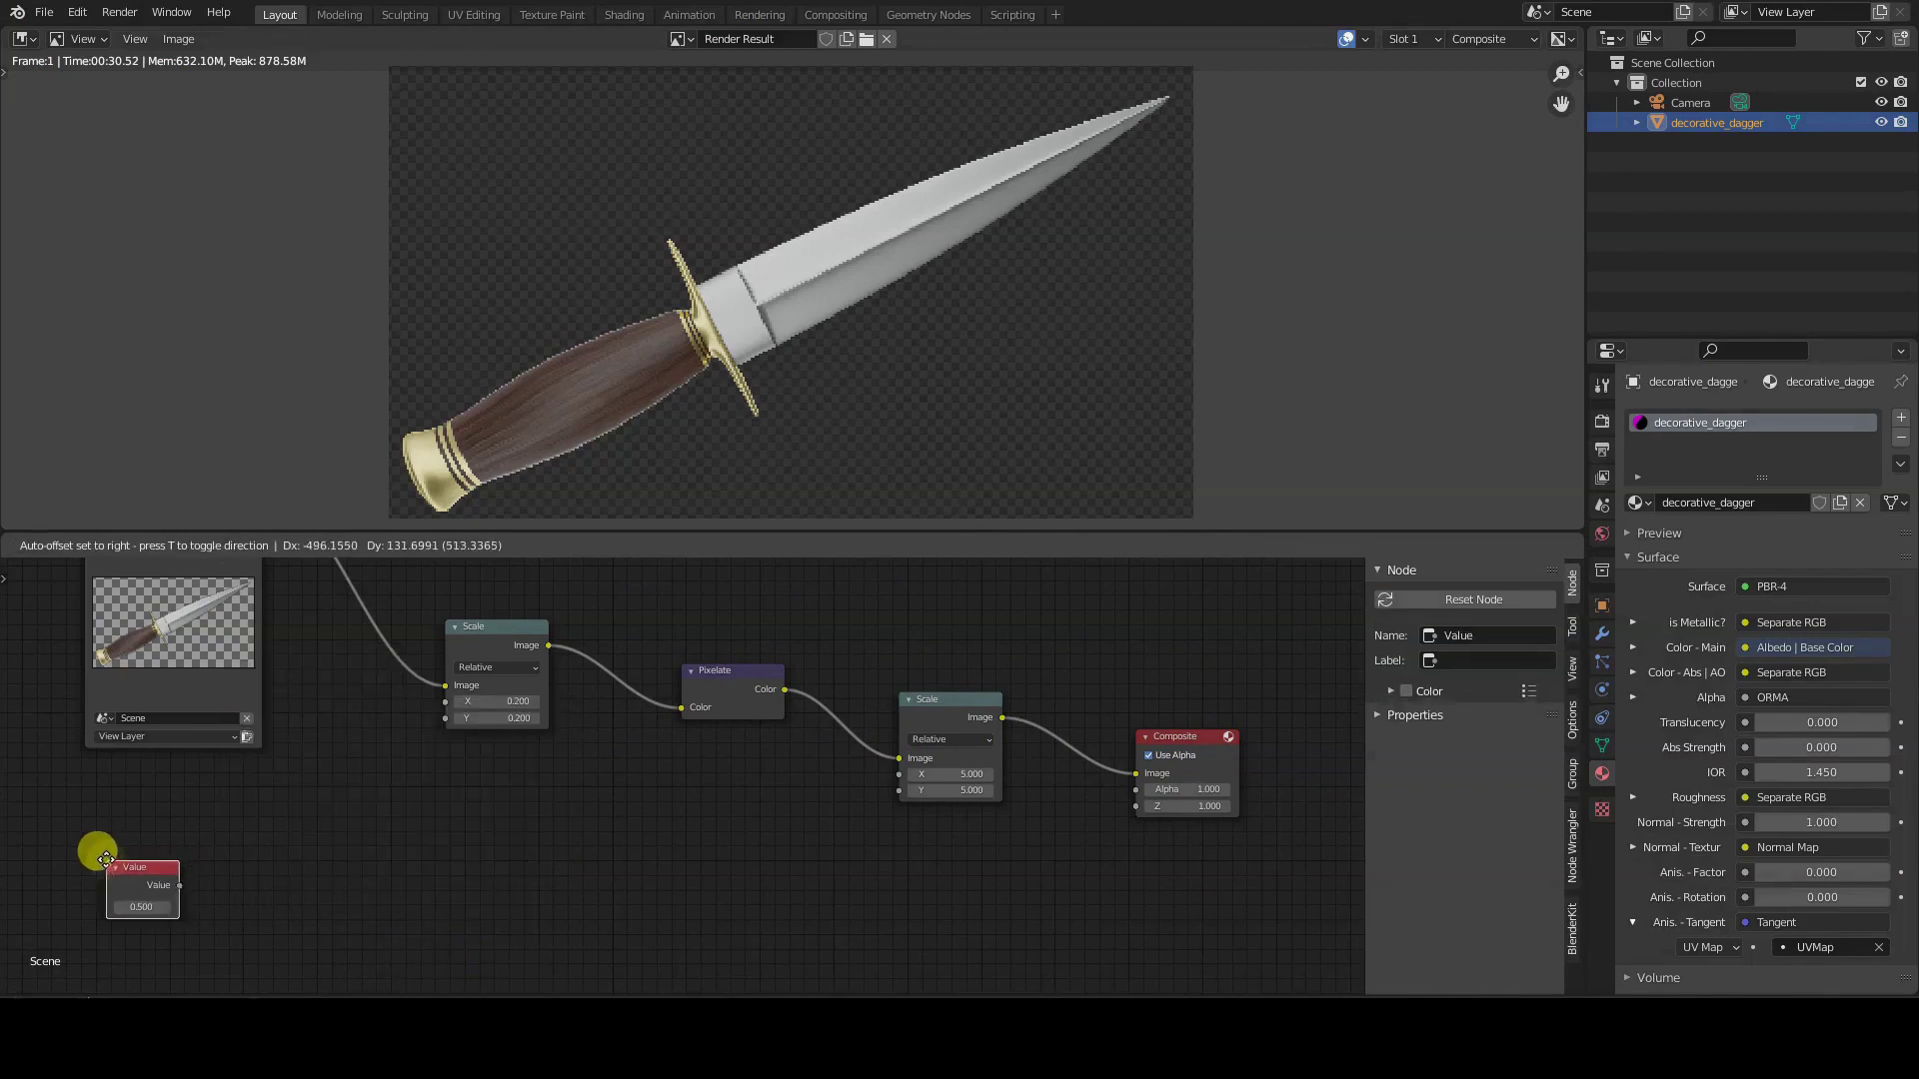
left_click(105, 860)
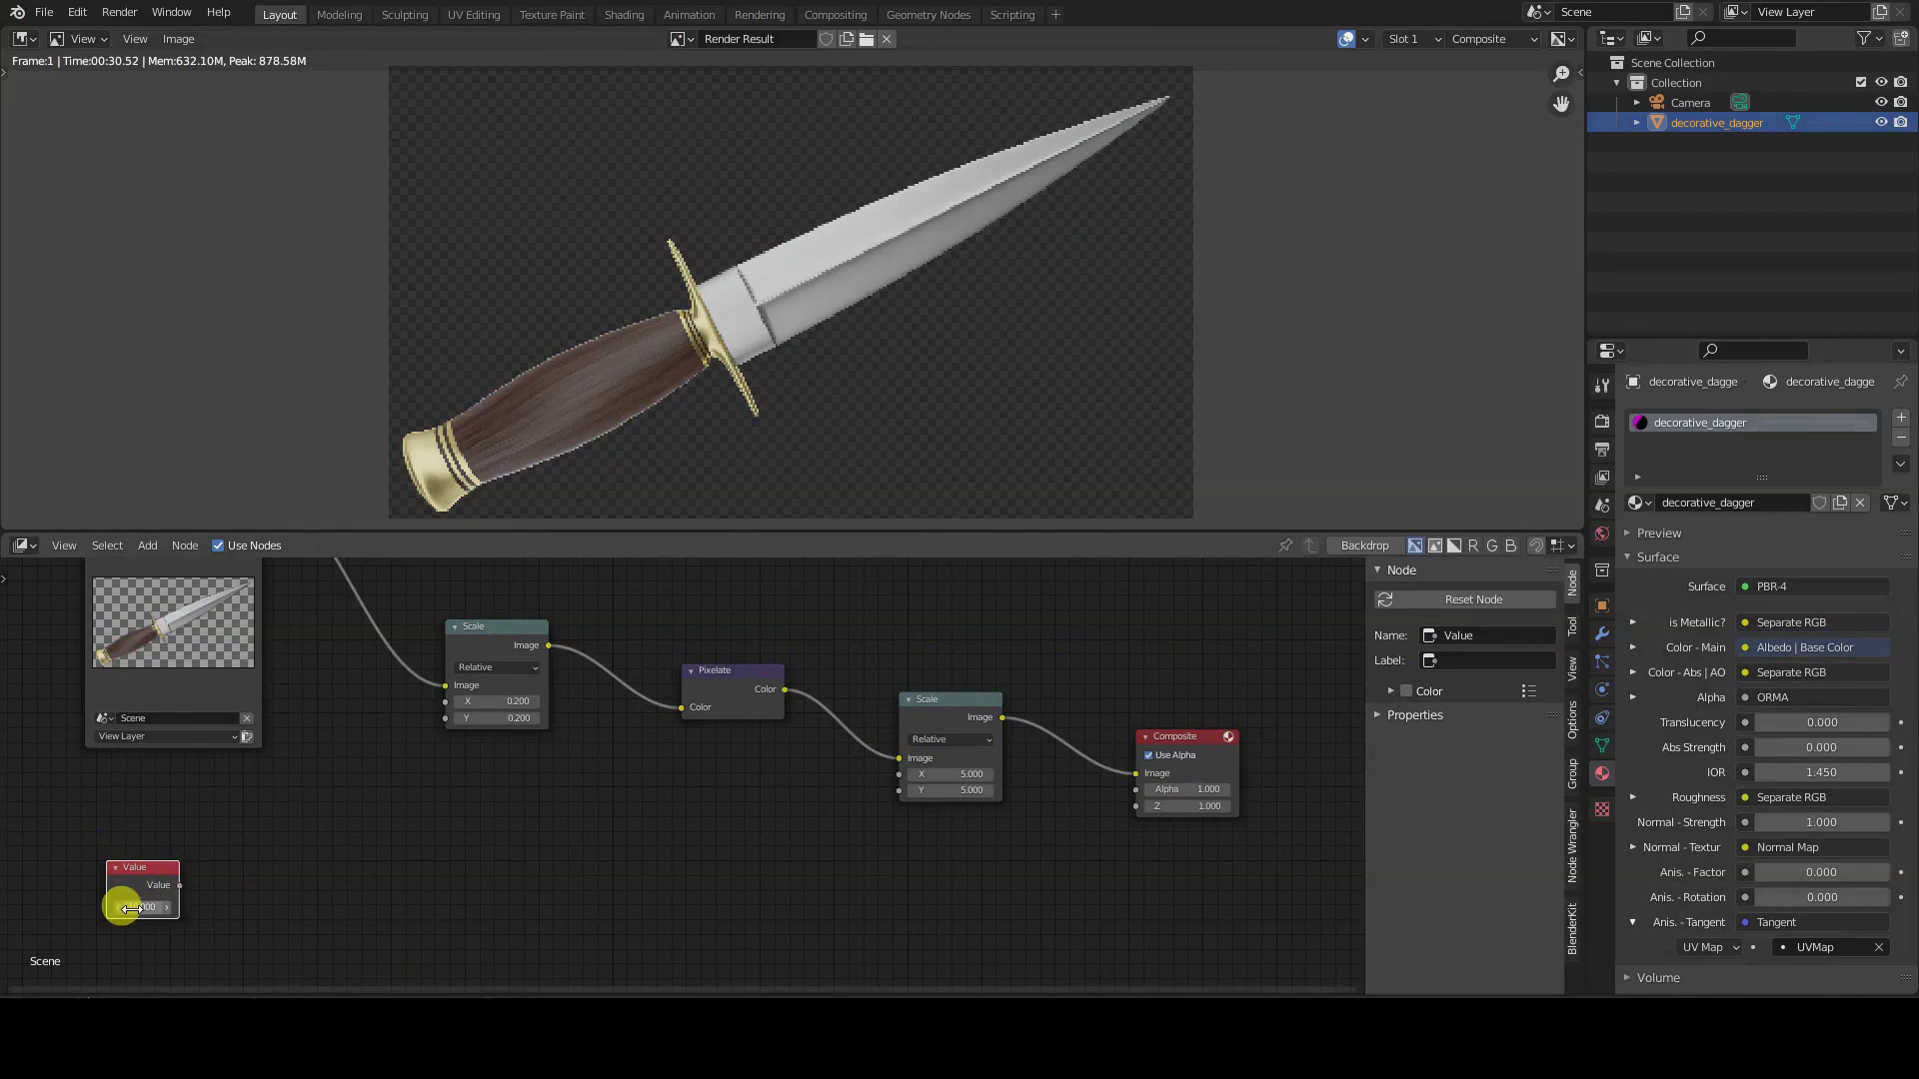
- Set the Value node to 10 and link it to the X and Y inputs of the second Scale node
left_click_drag(180, 885, 899, 775)
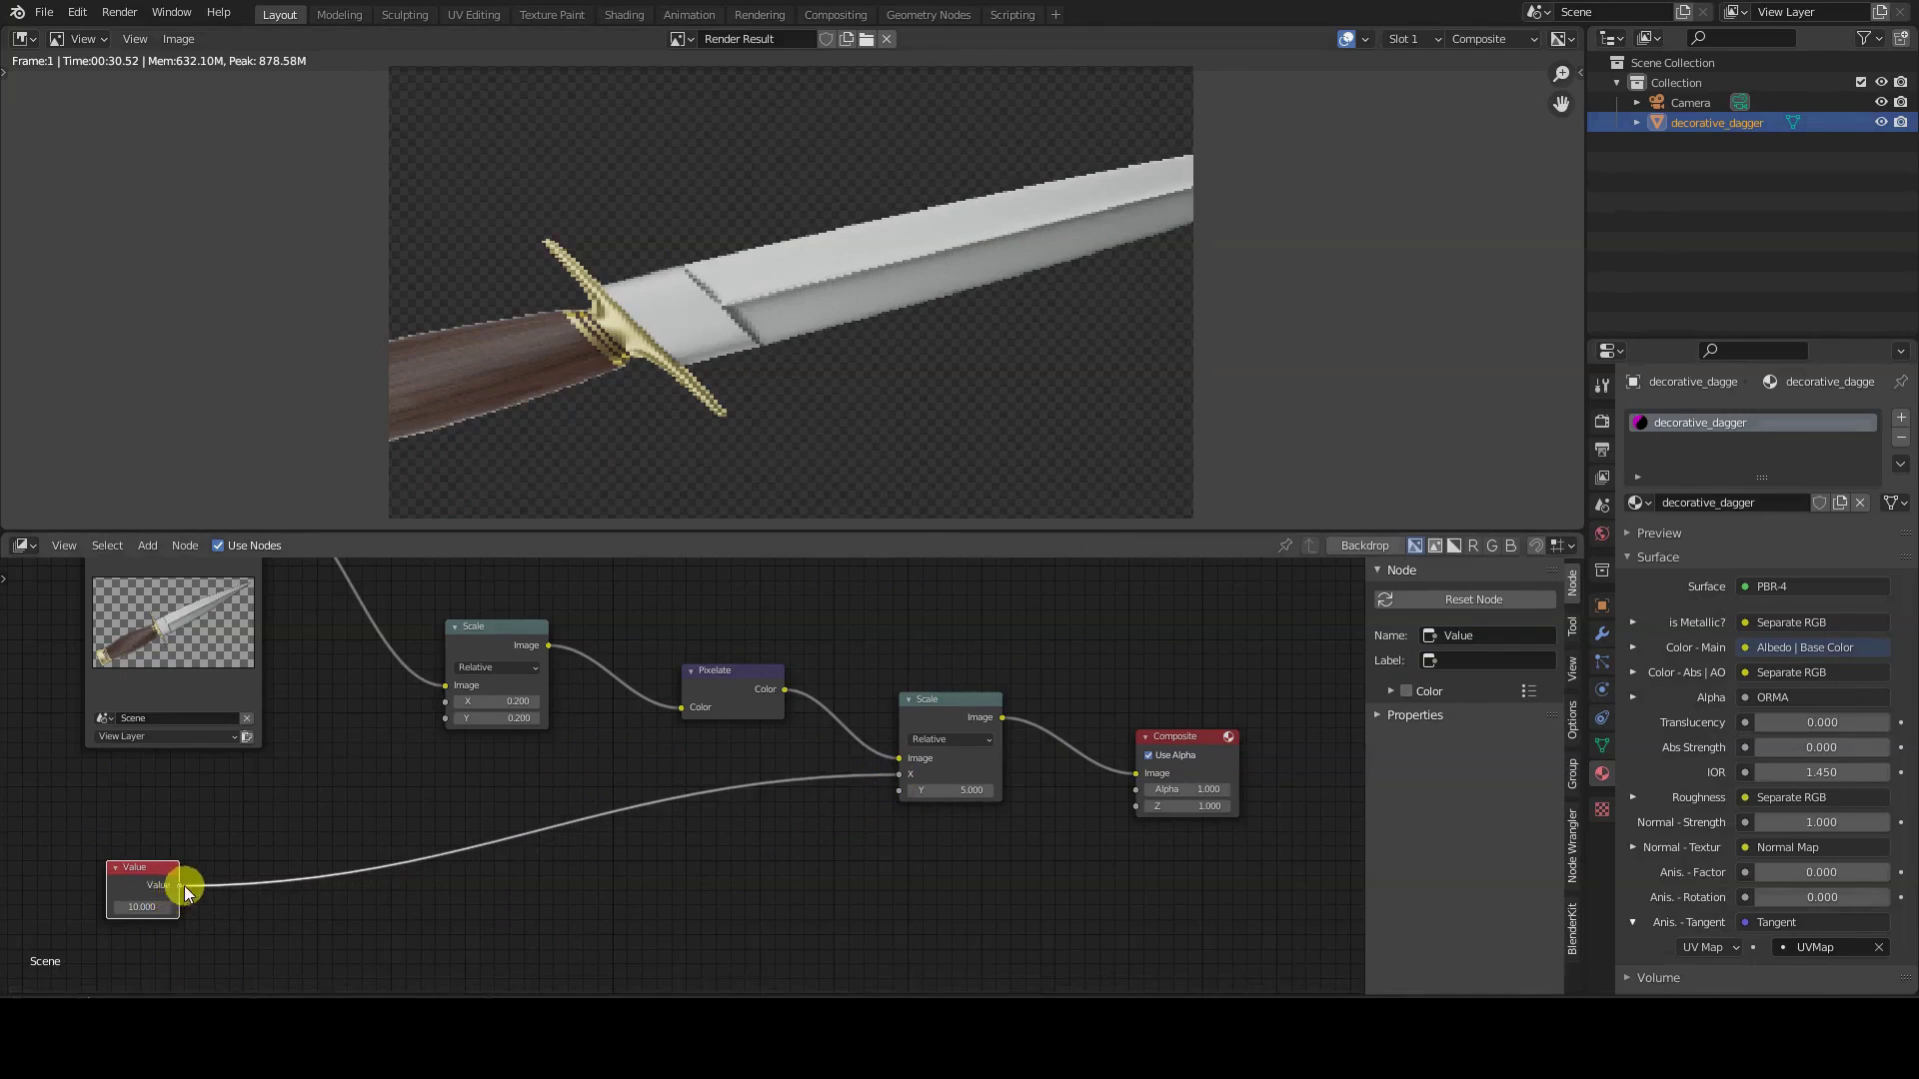
left_click_drag(185, 891, 899, 791)
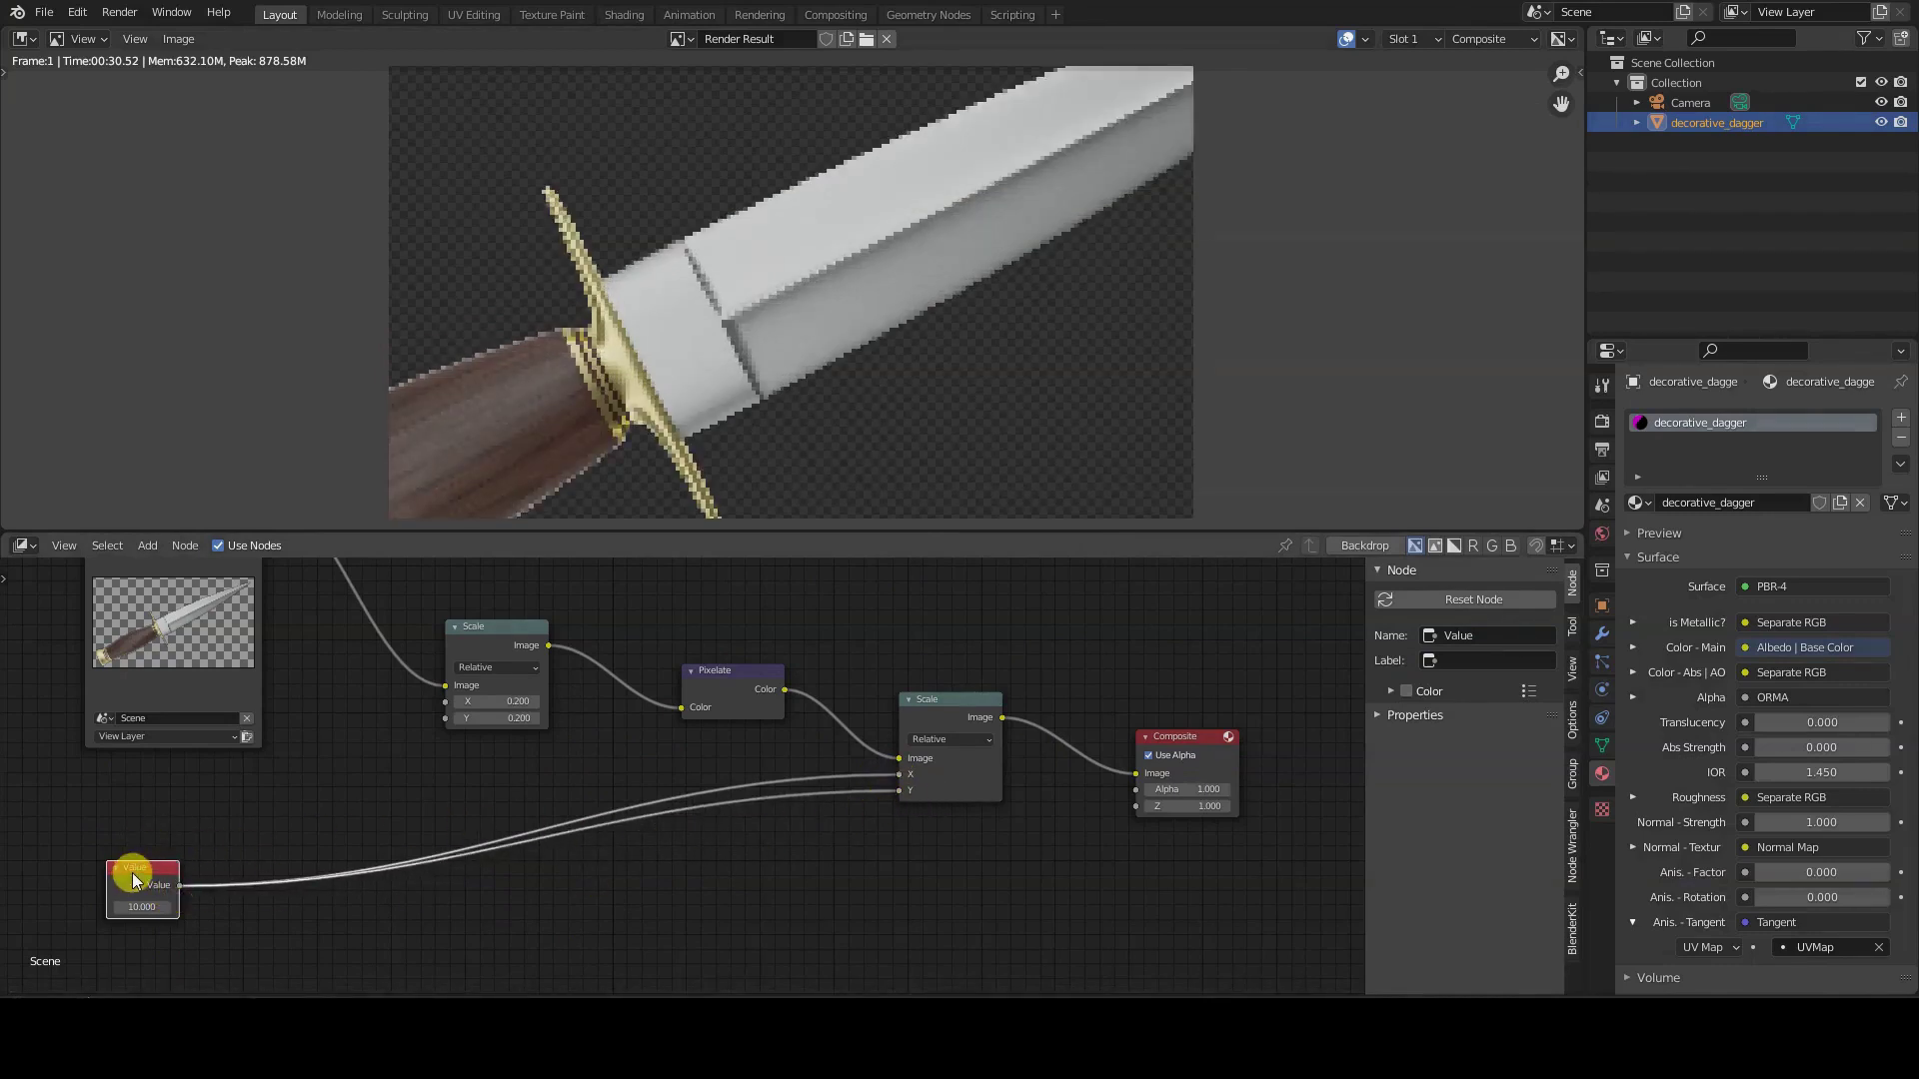
left_click_drag(134, 880, 155, 891)
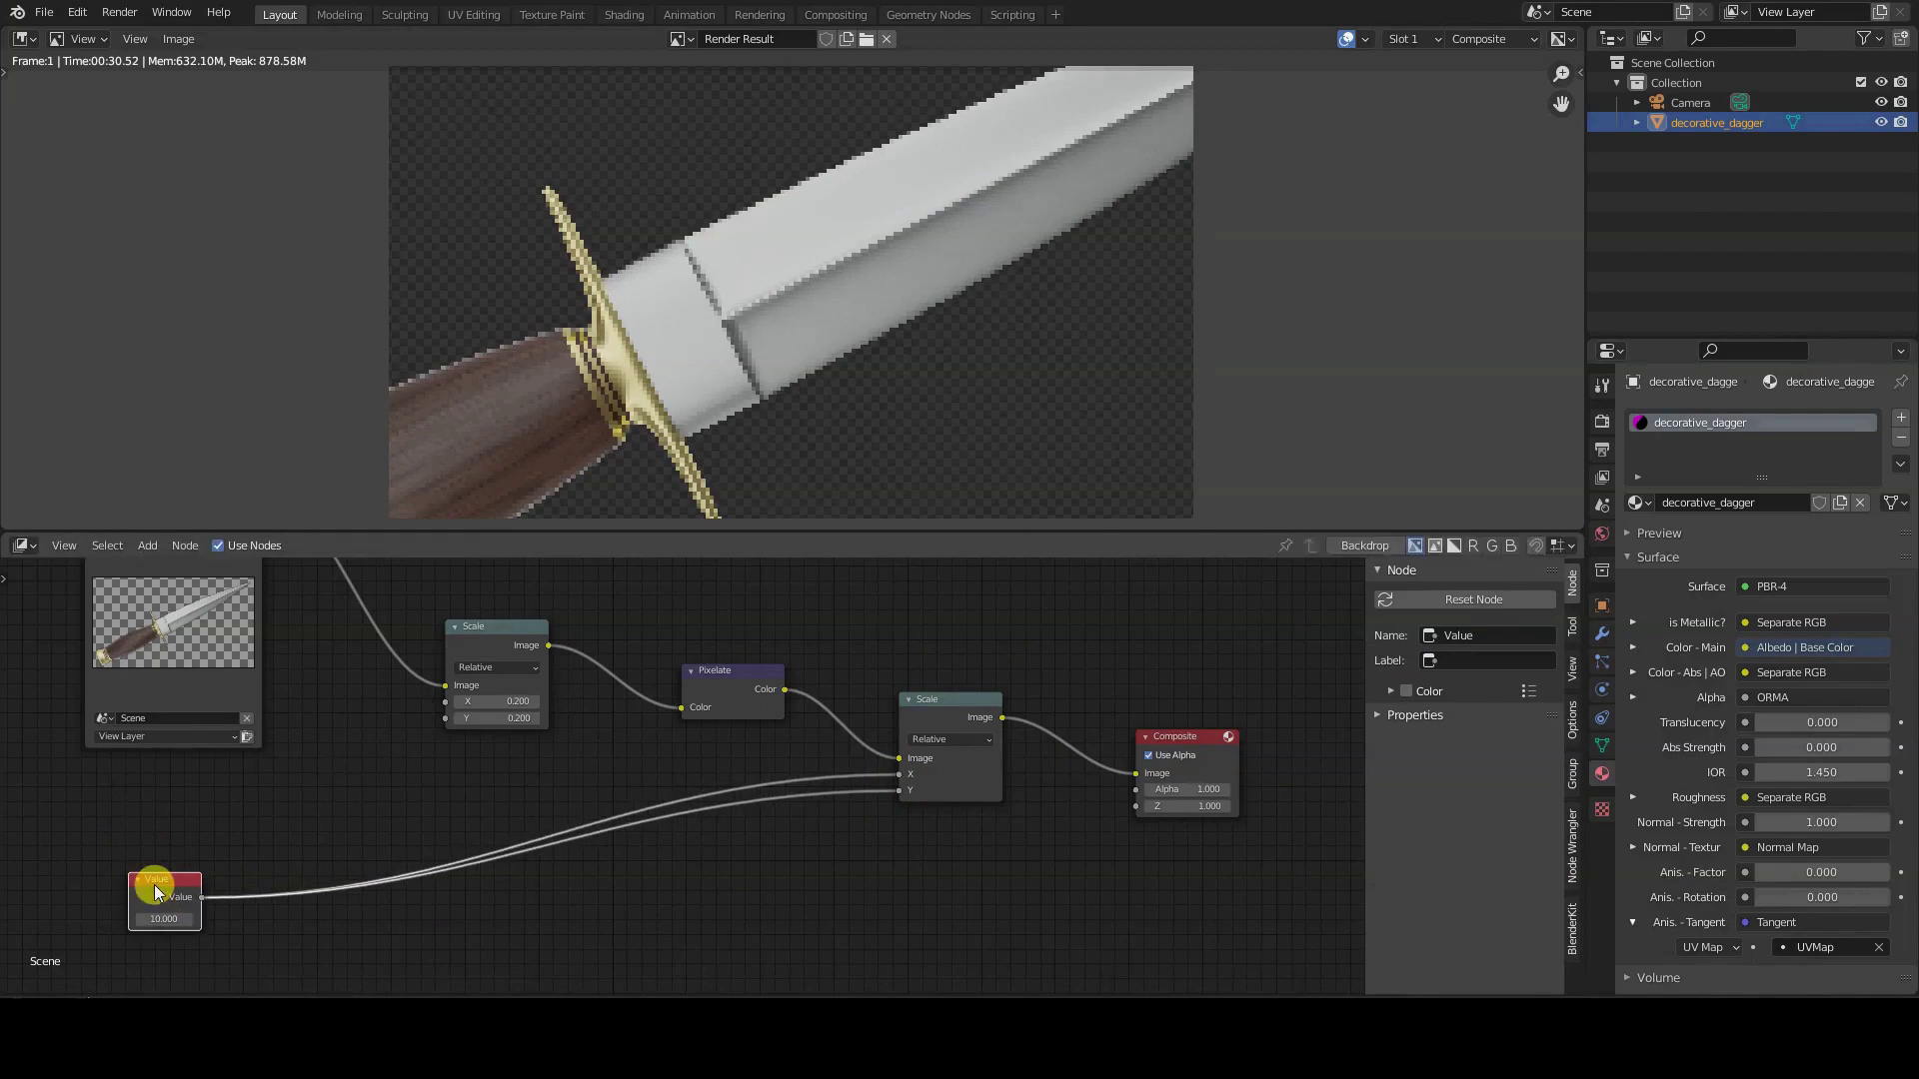
left_click(289, 790)
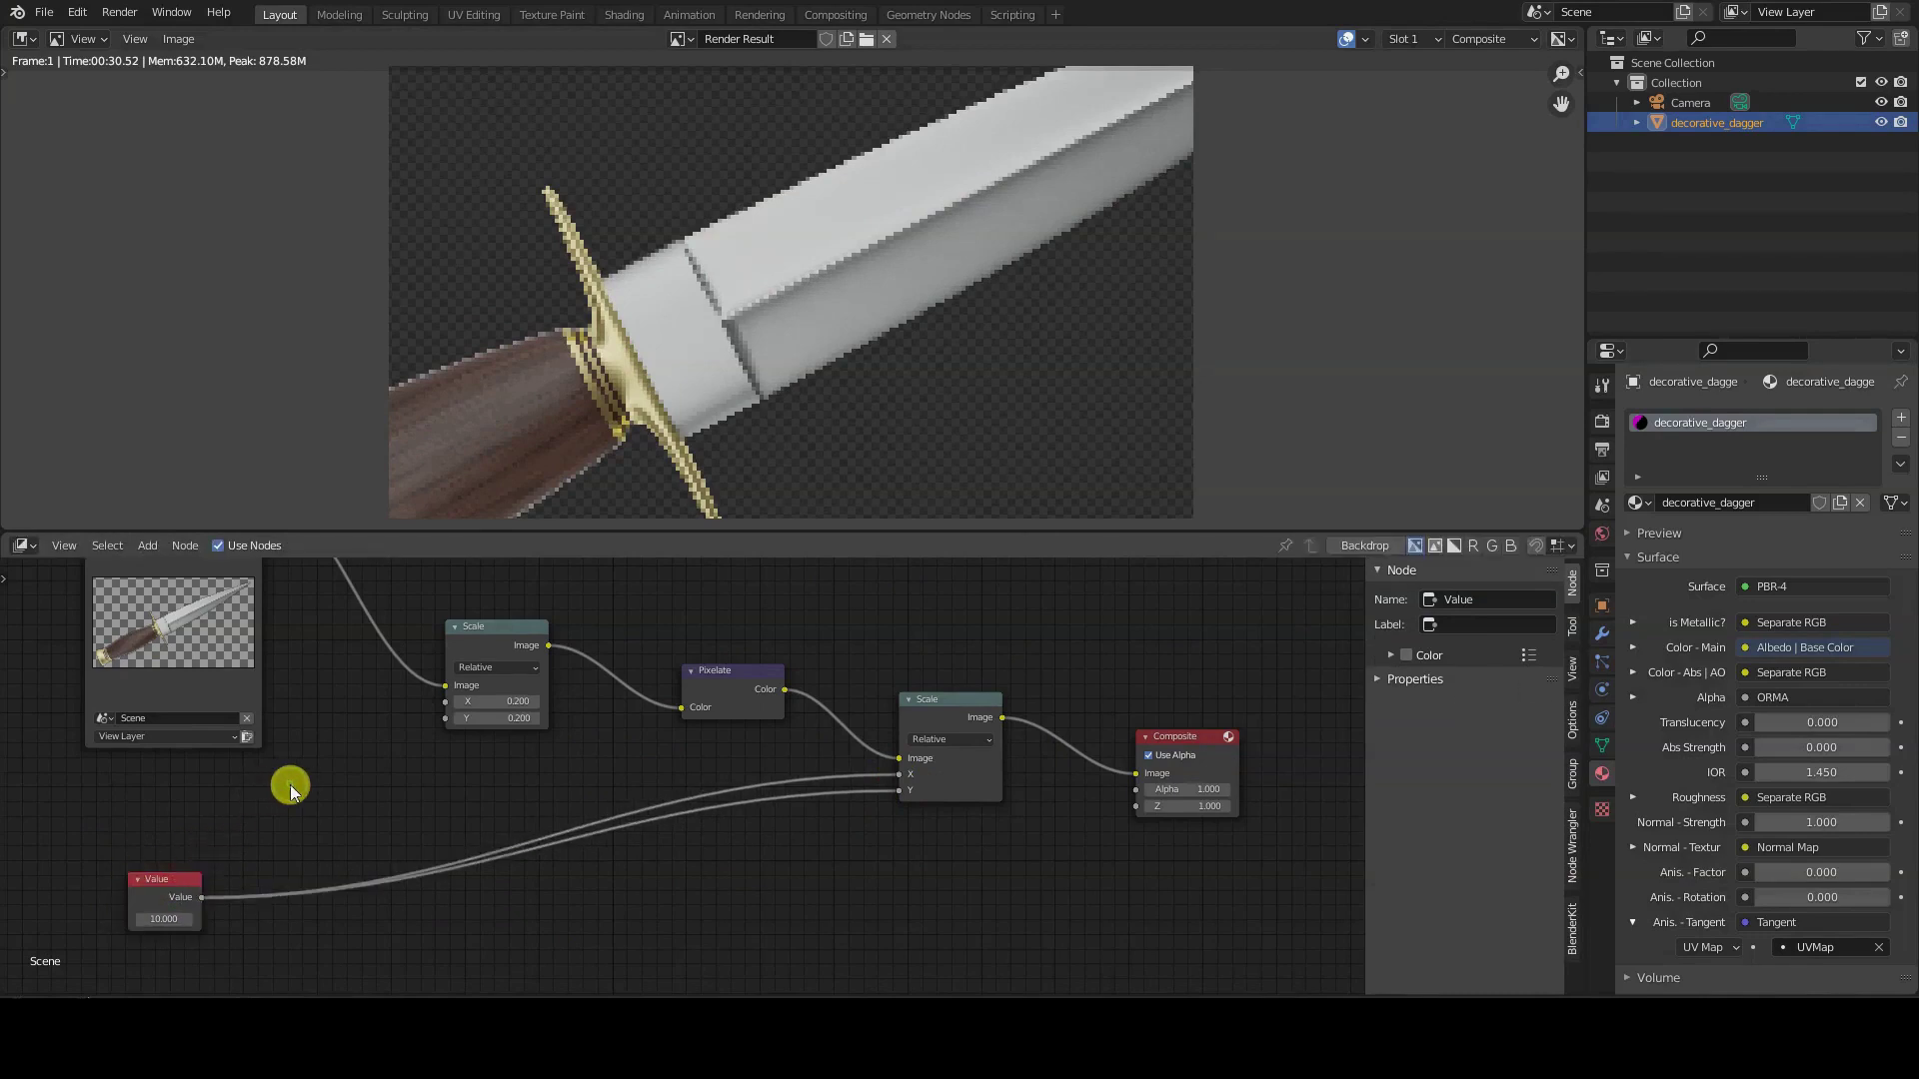
- Add a Math converter node above the Value node, set it to Divide, and make its first value 1
key("shift+a")
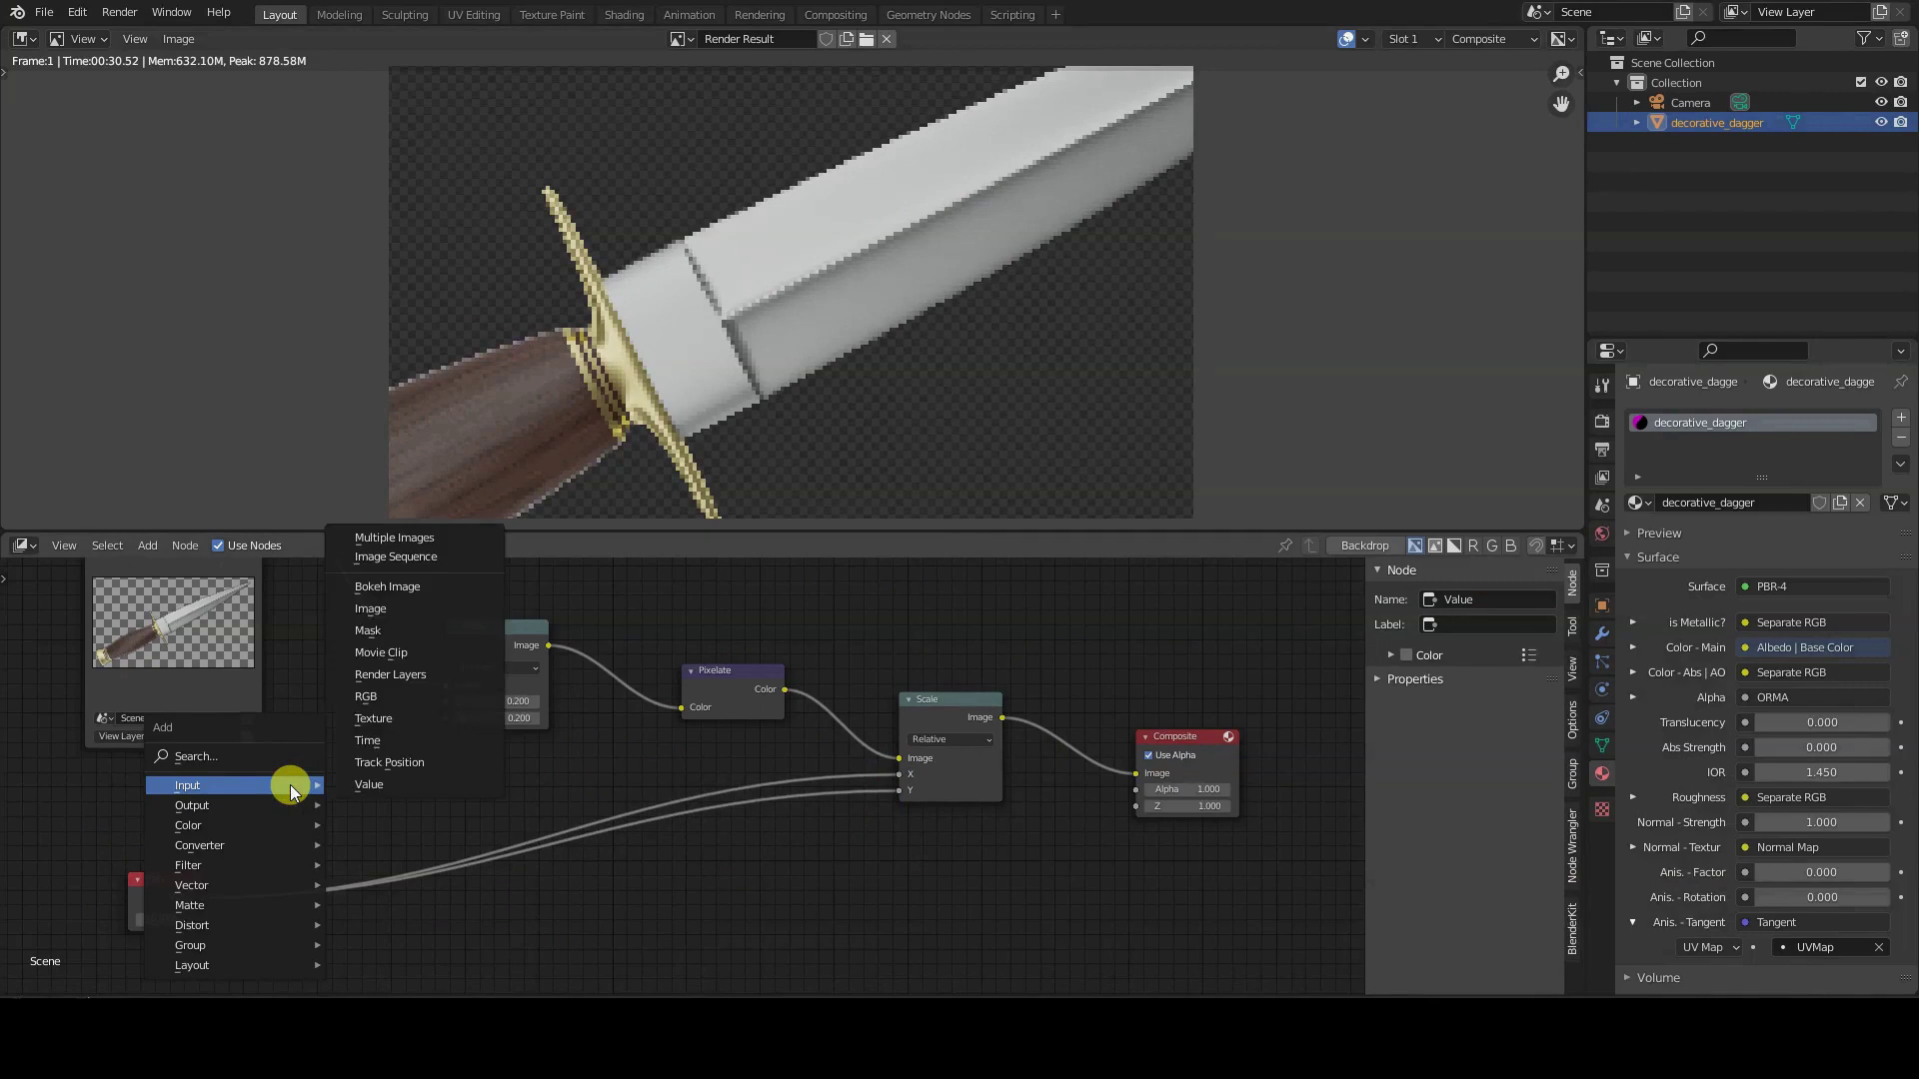
mouse_move(272, 851)
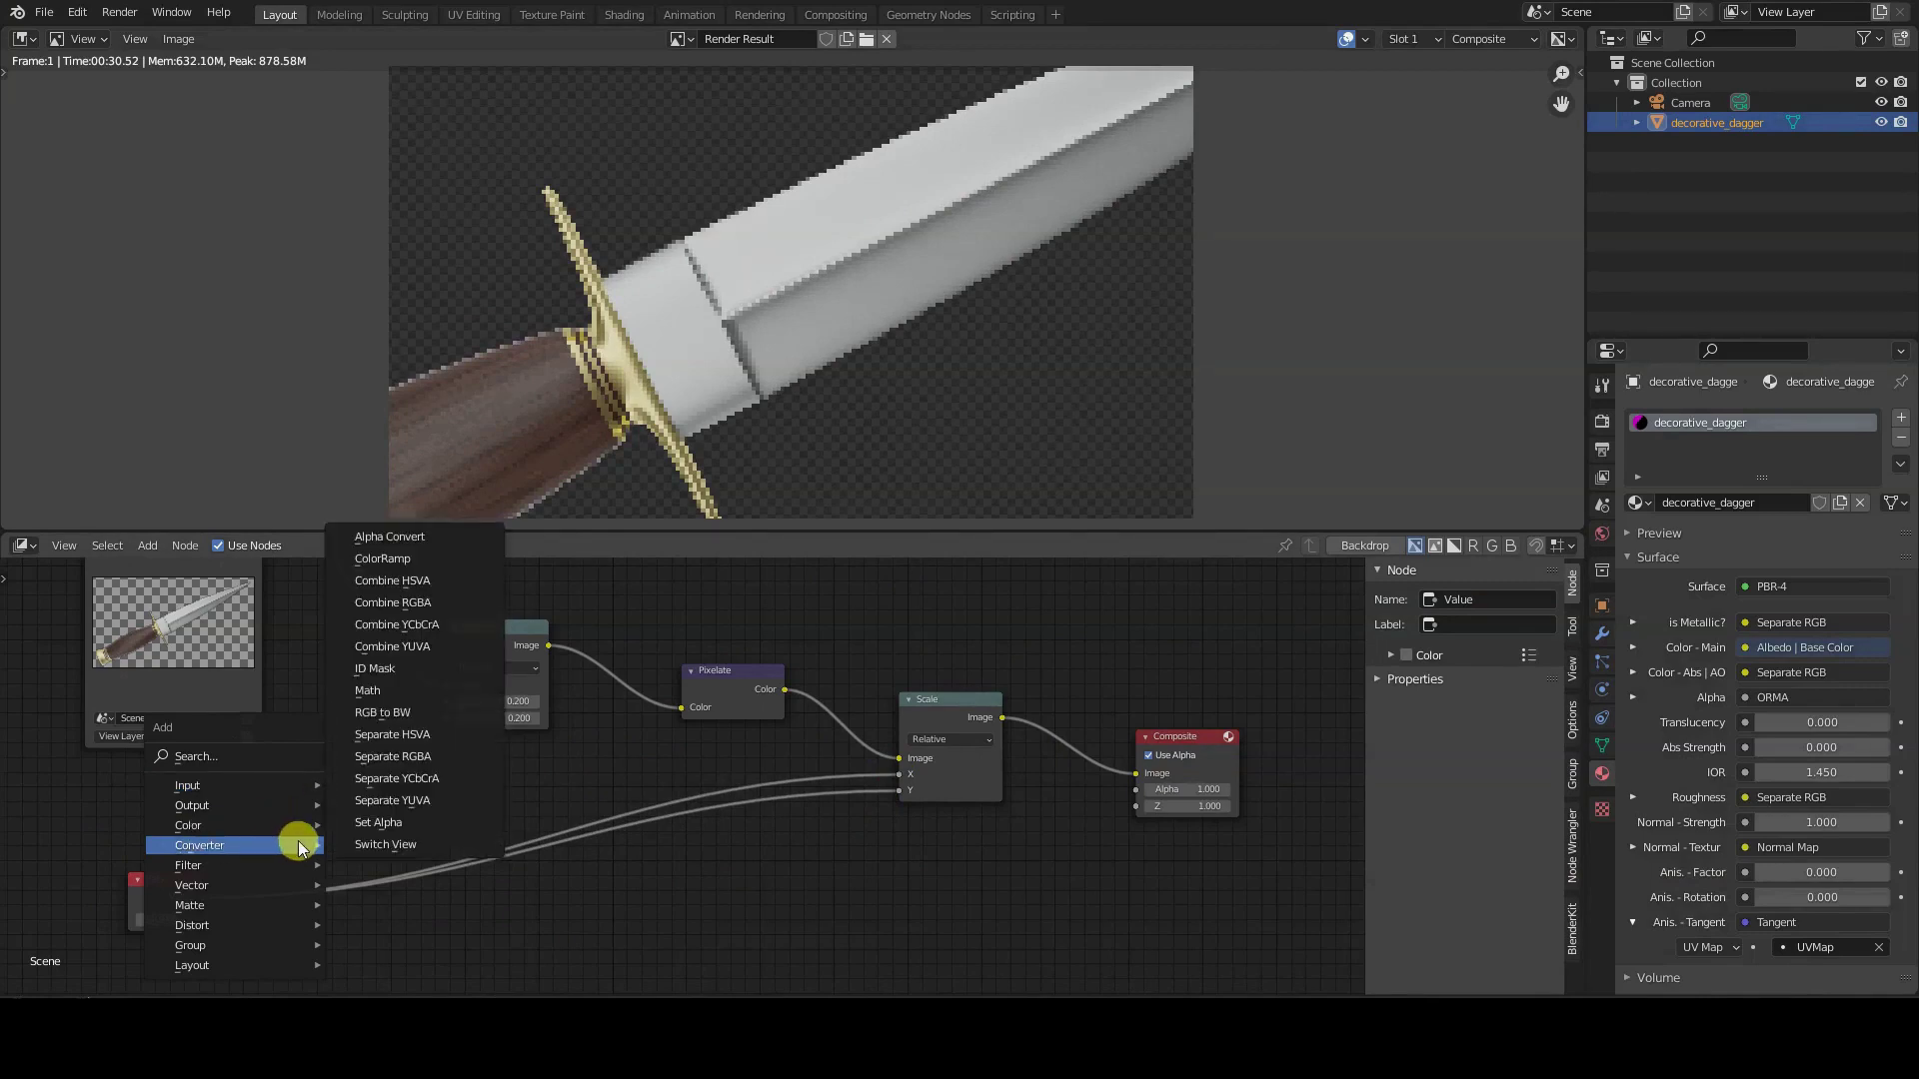
left_click(472, 696)
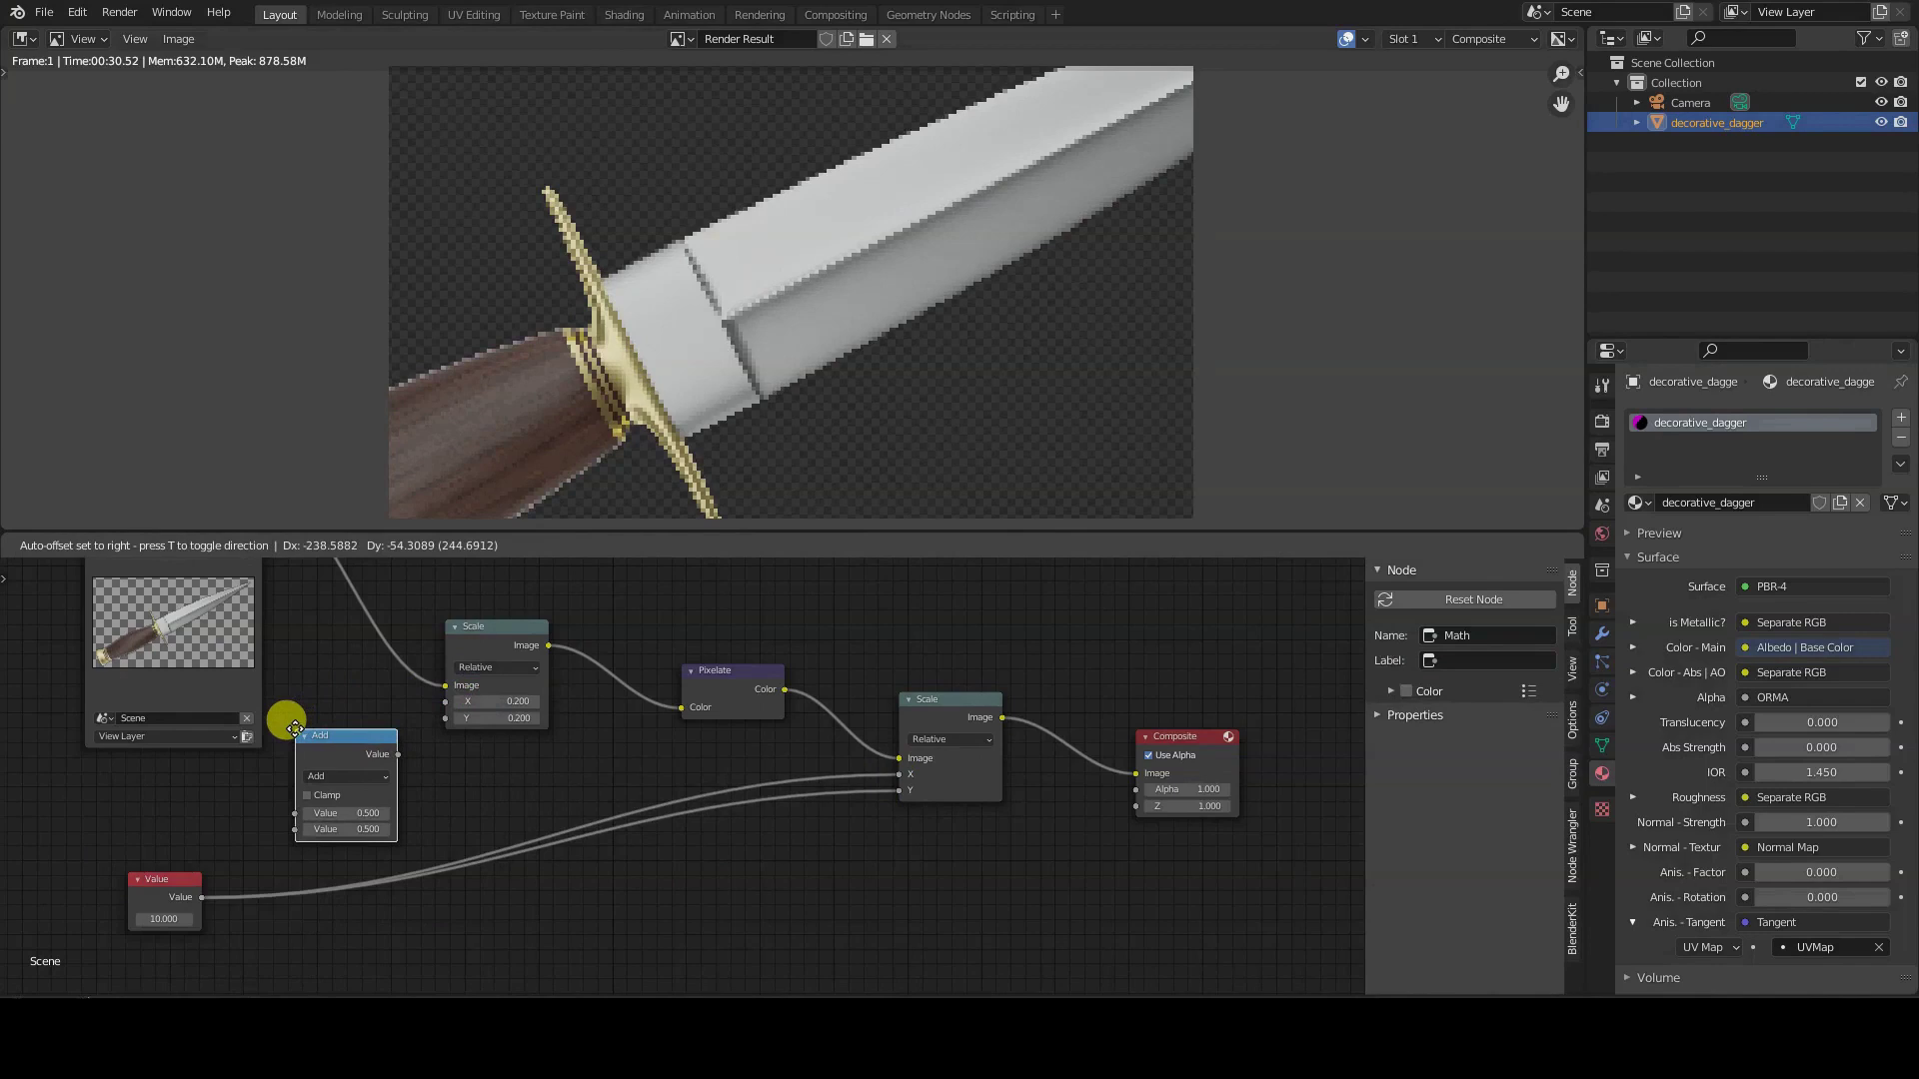
left_click(295, 727)
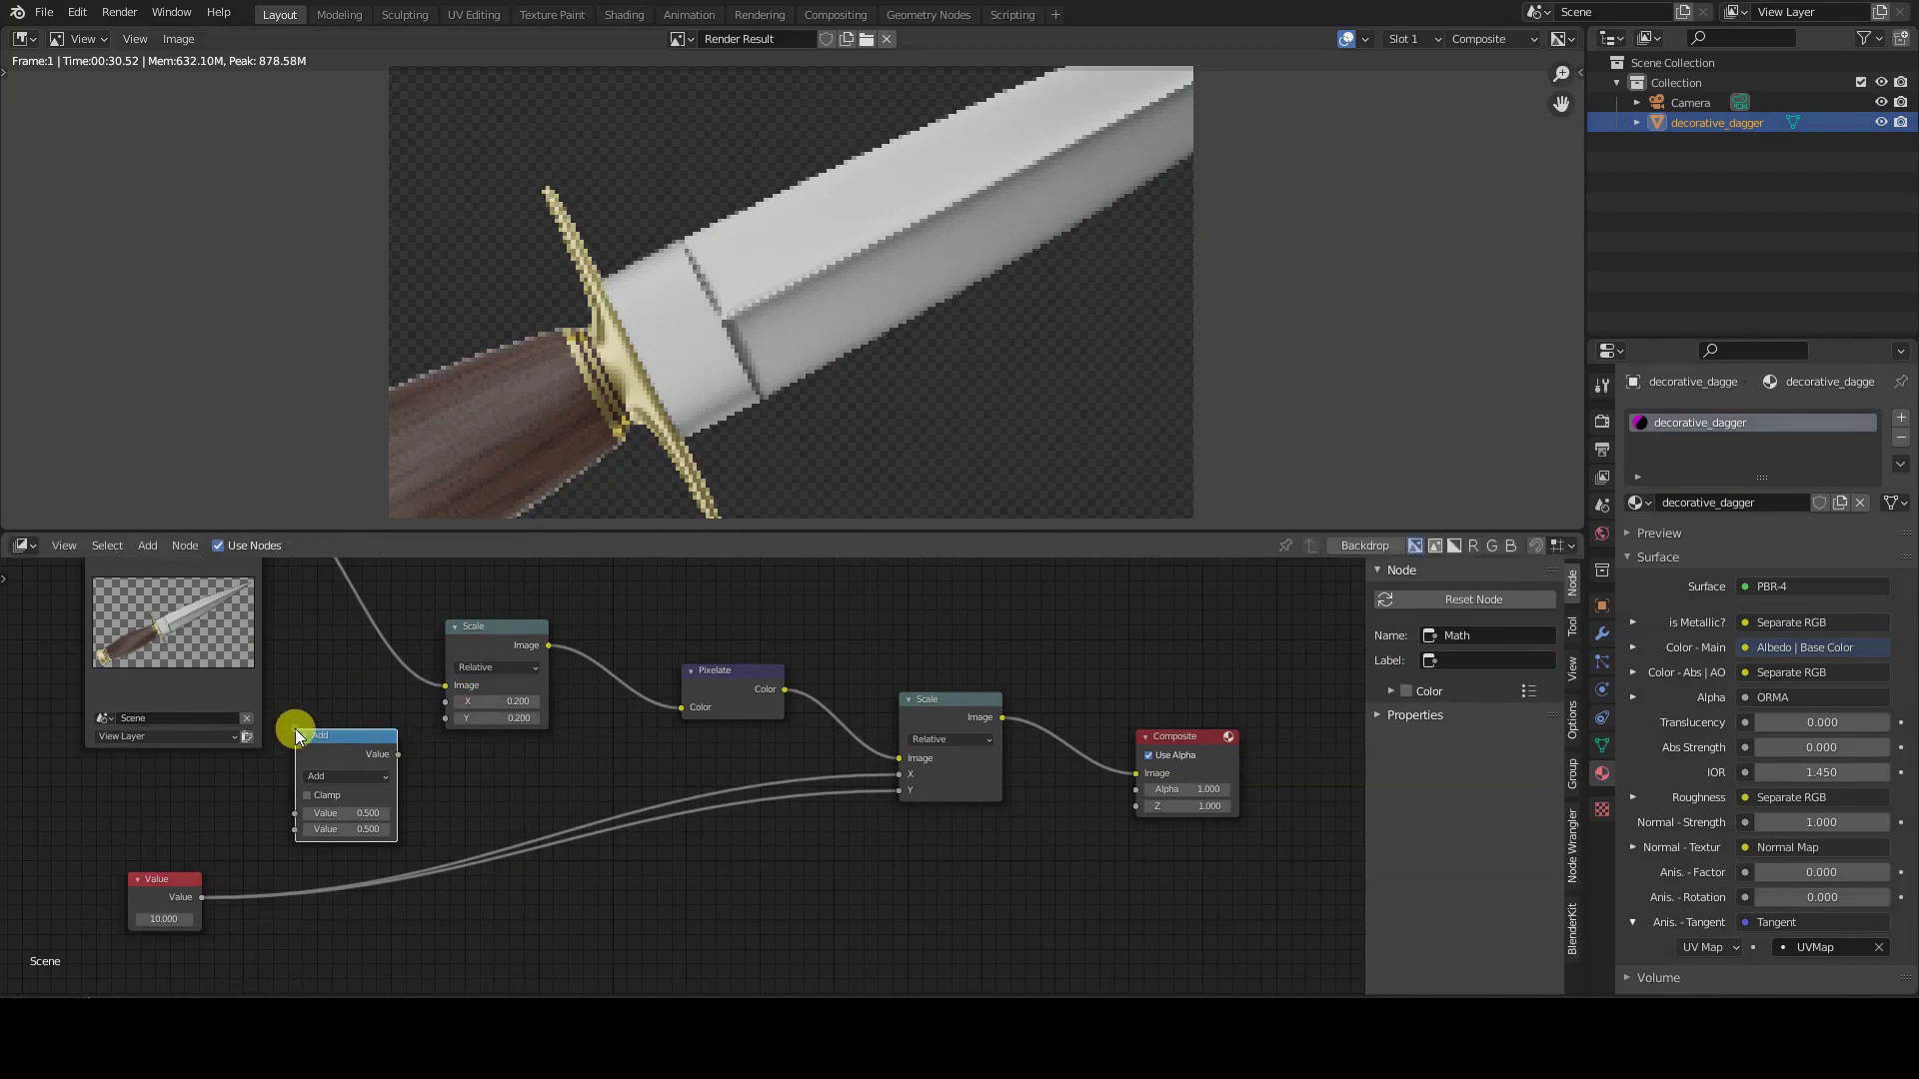
left_click(350, 777)
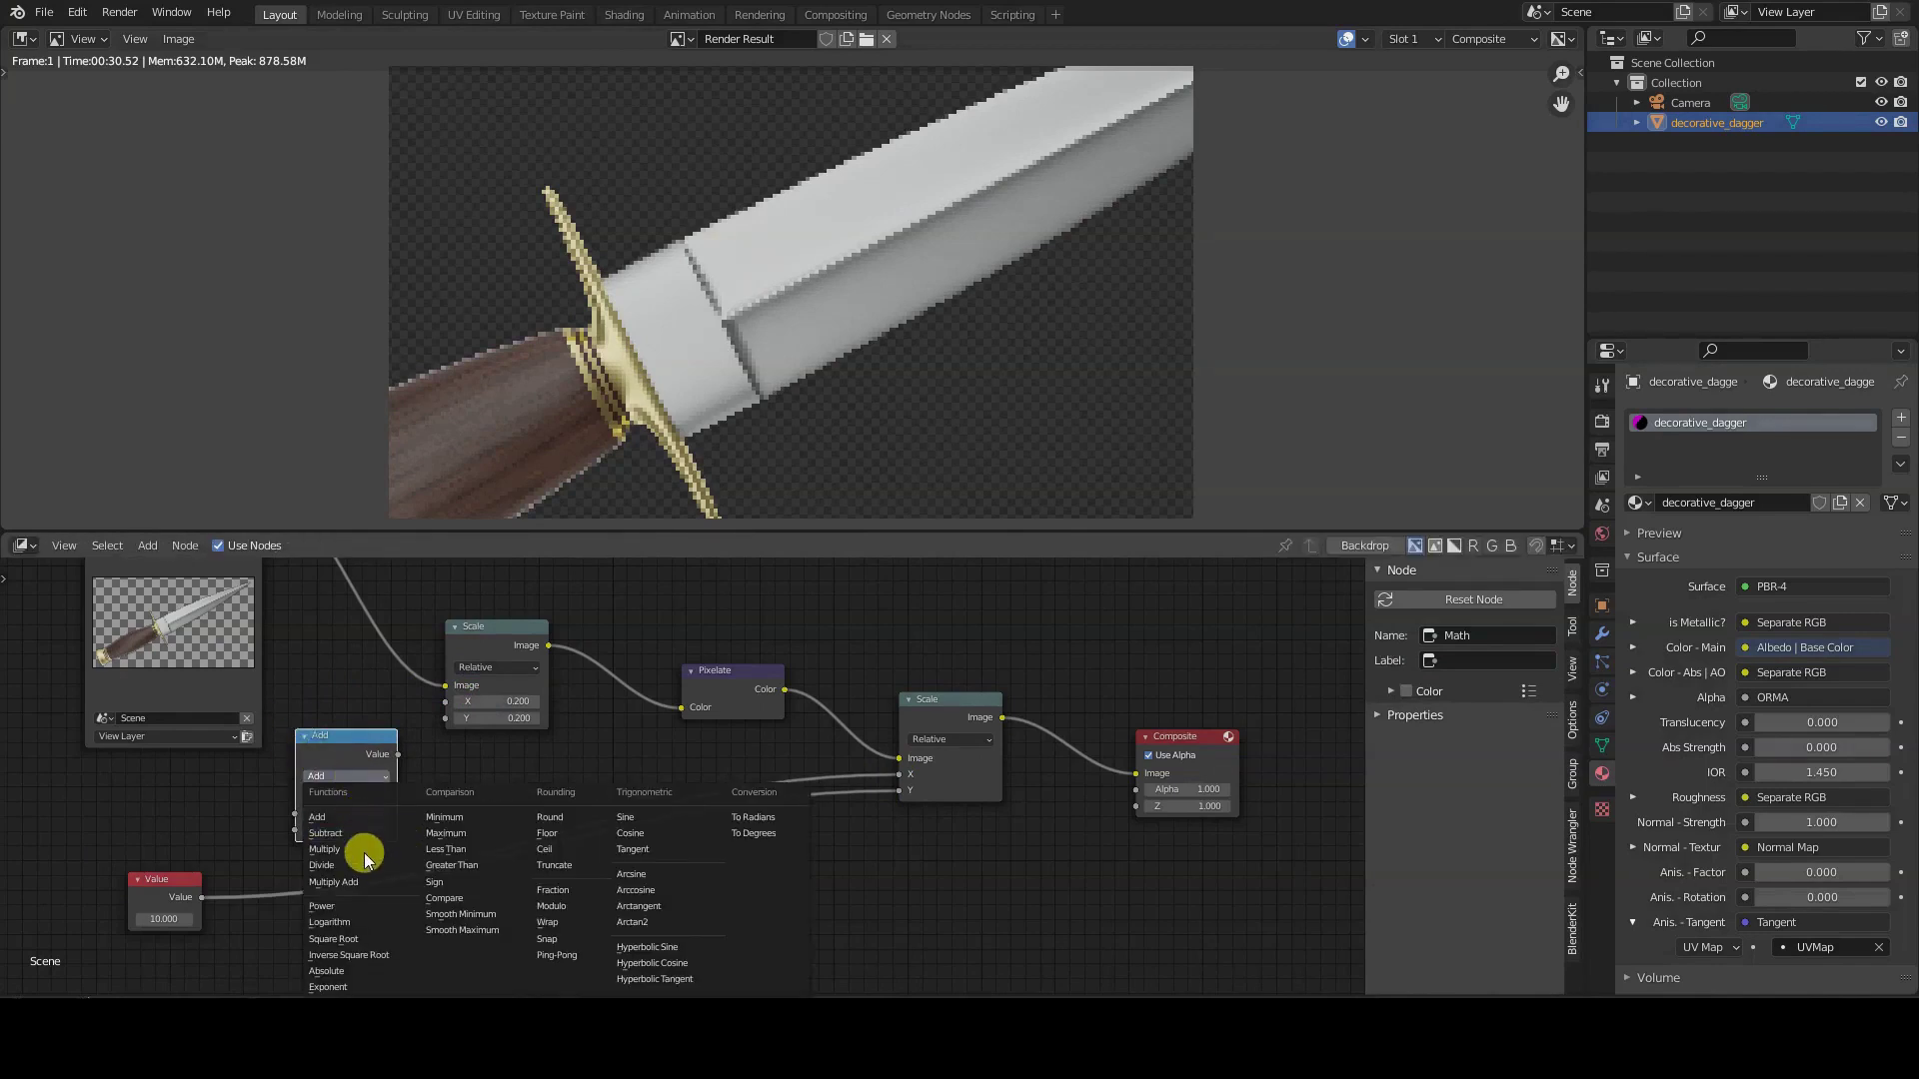
left_click(362, 866)
left_click(349, 813)
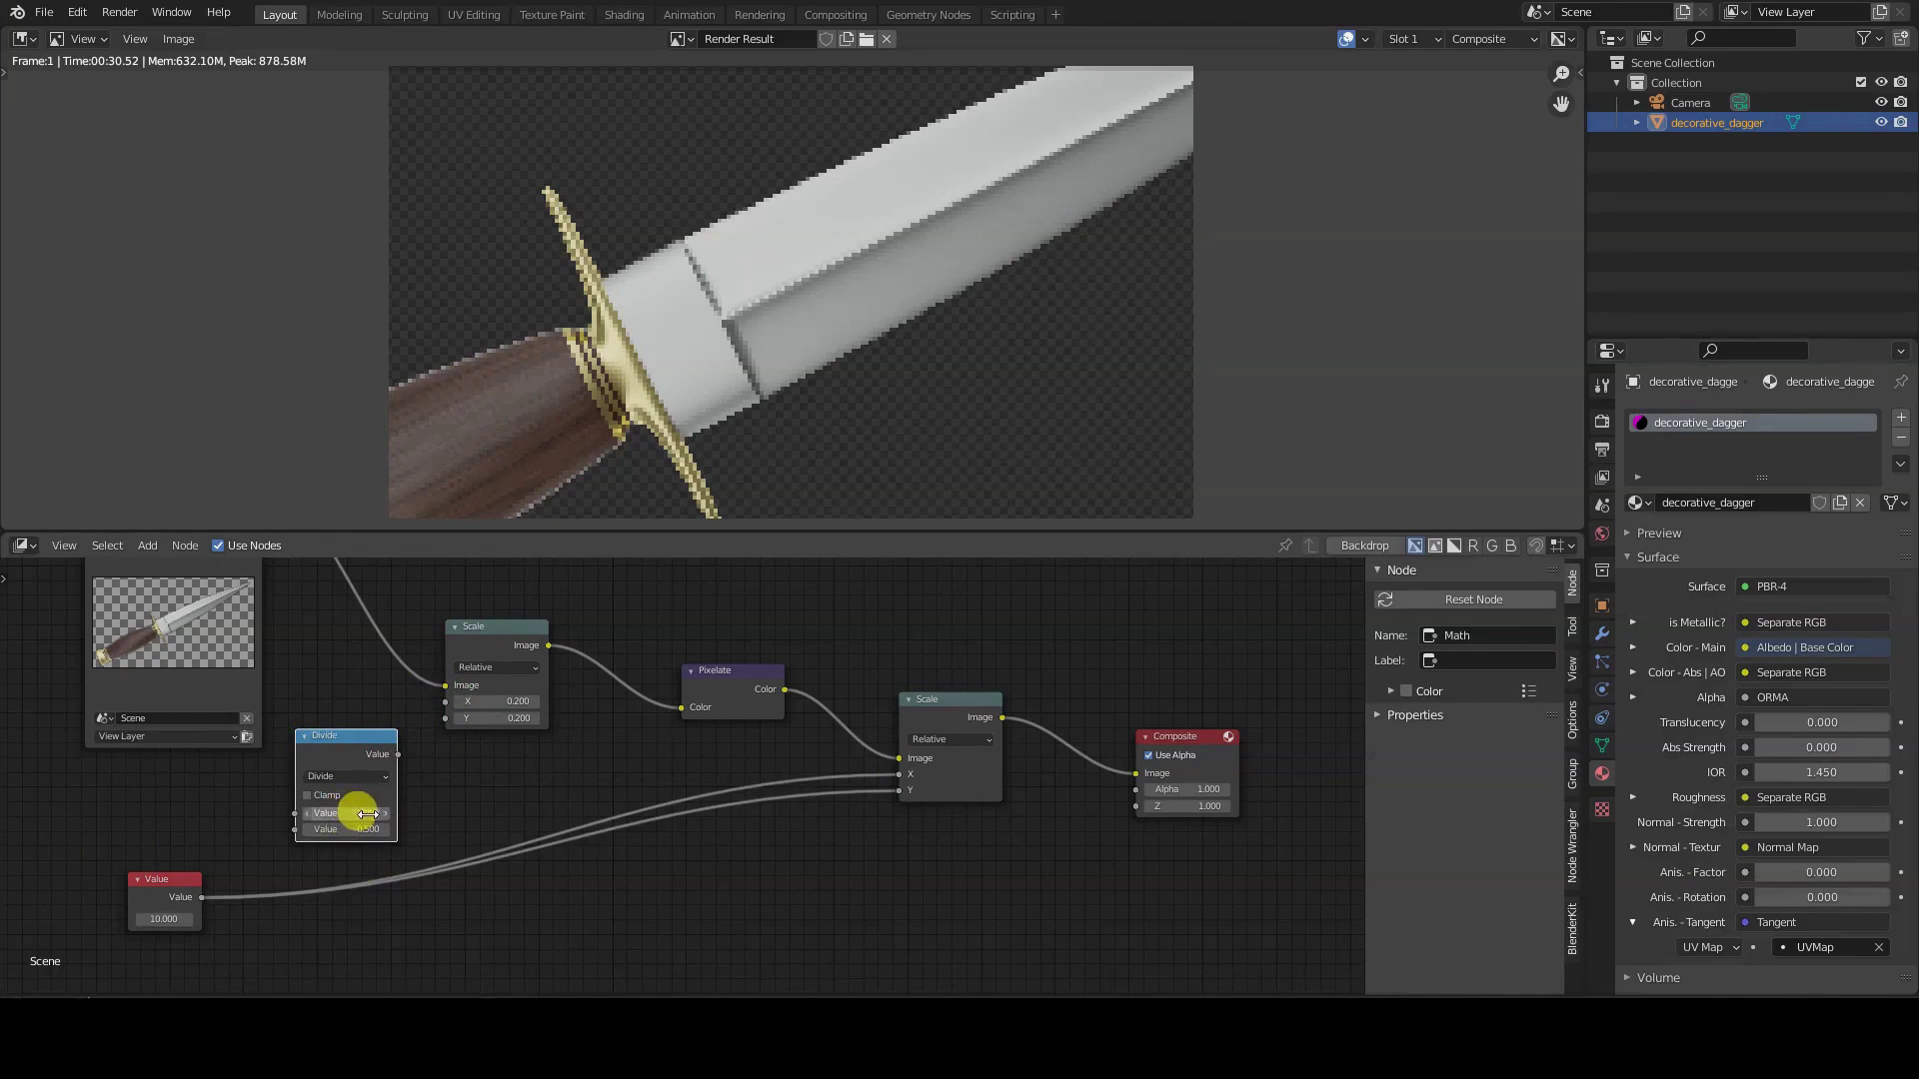
- Link the Value node to Divide's second input and Divide's output to the first Scale node's X and Y
left_click_drag(200, 897, 295, 829)
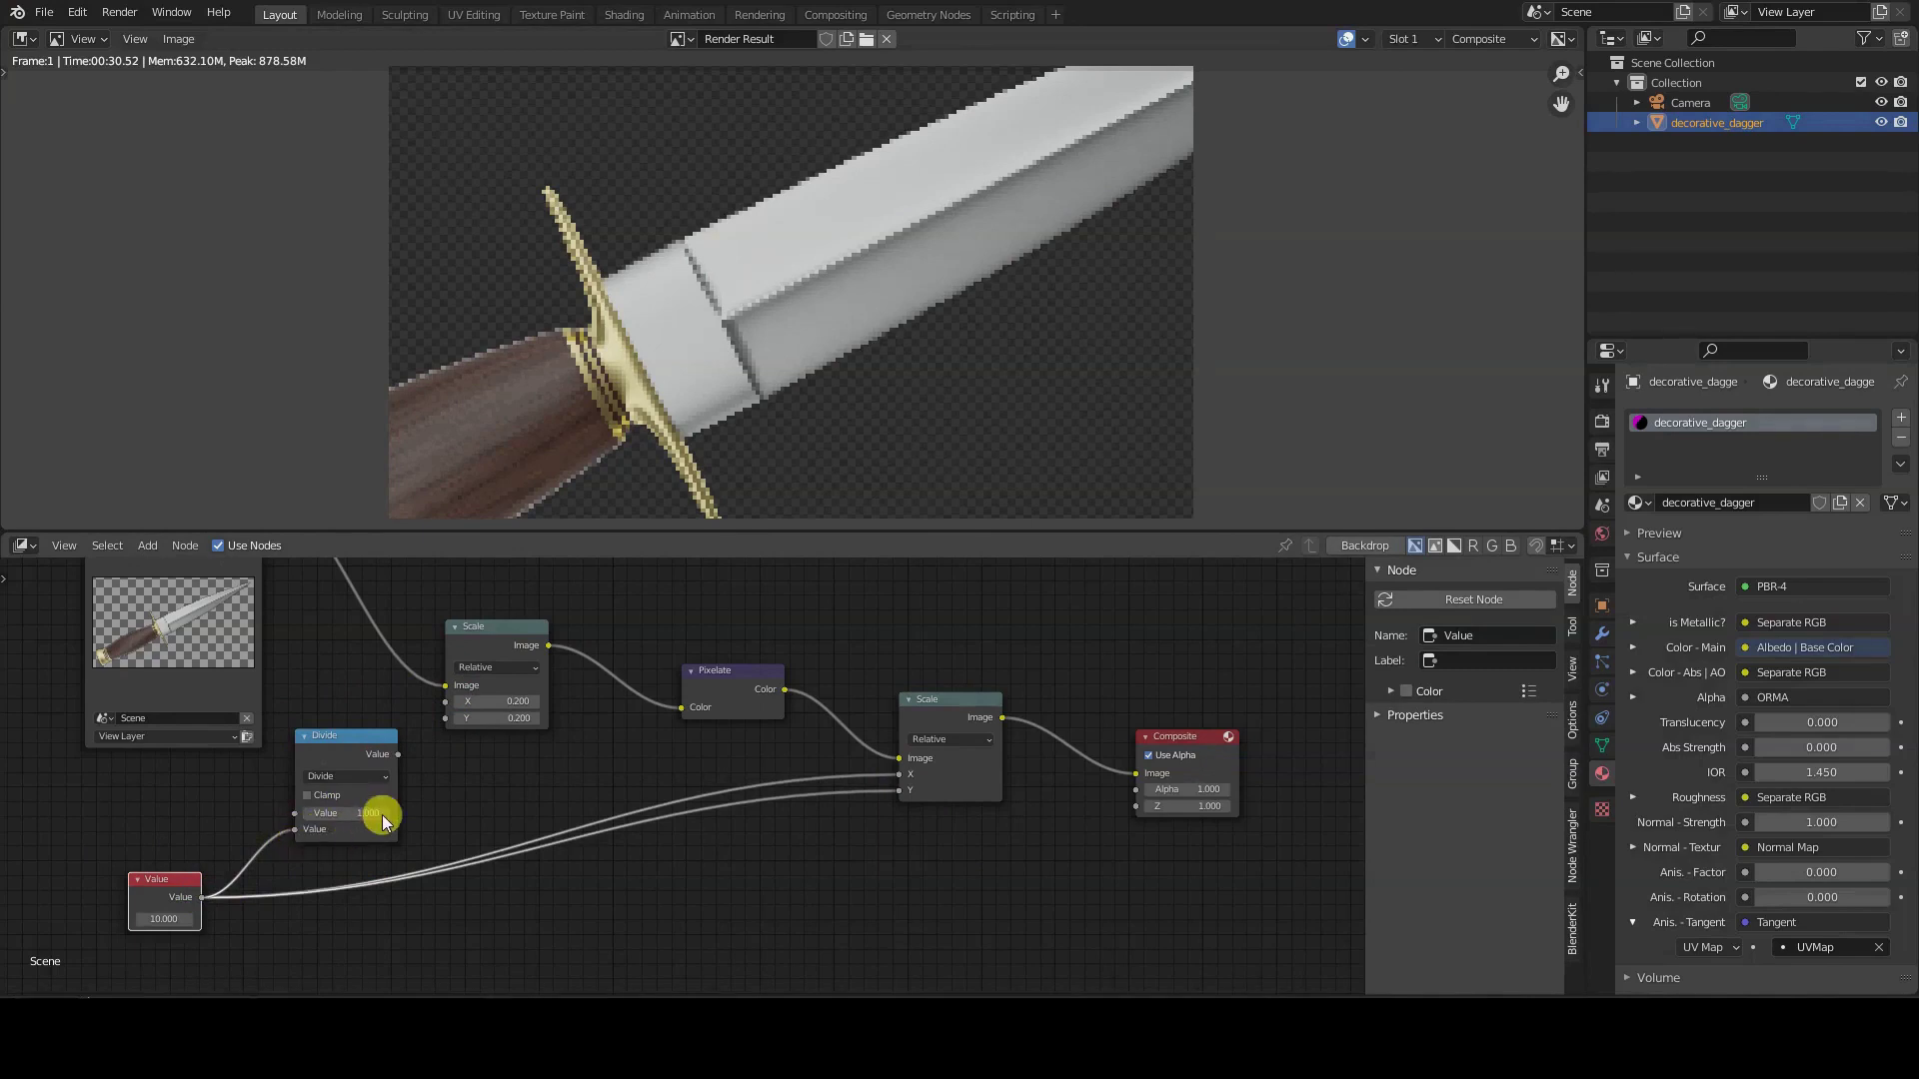
left_click(397, 761)
left_click_drag(447, 707, 449, 725)
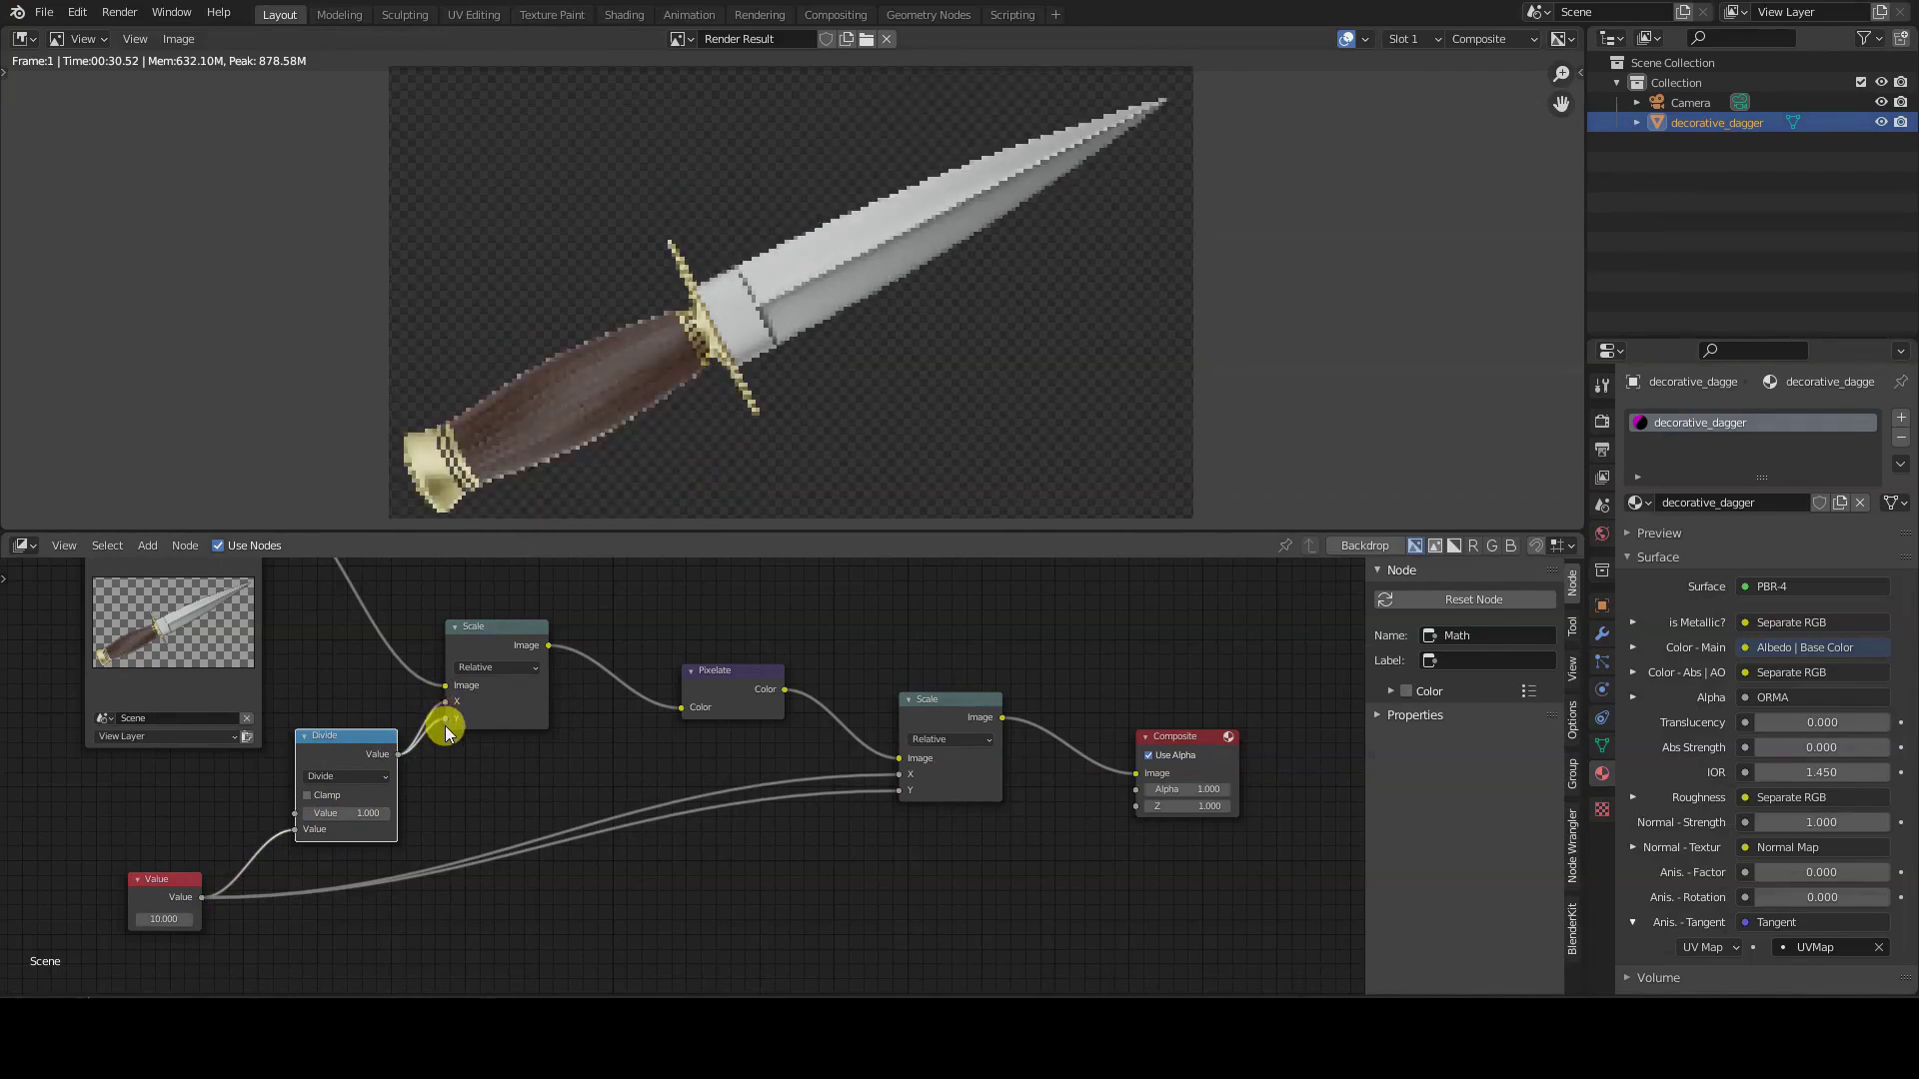
- Hide the node editor's sidebar, then test stronger pixelation by raising the Value node to 15 and in further increments up to 40
scroll(182, 910, "up", 2)
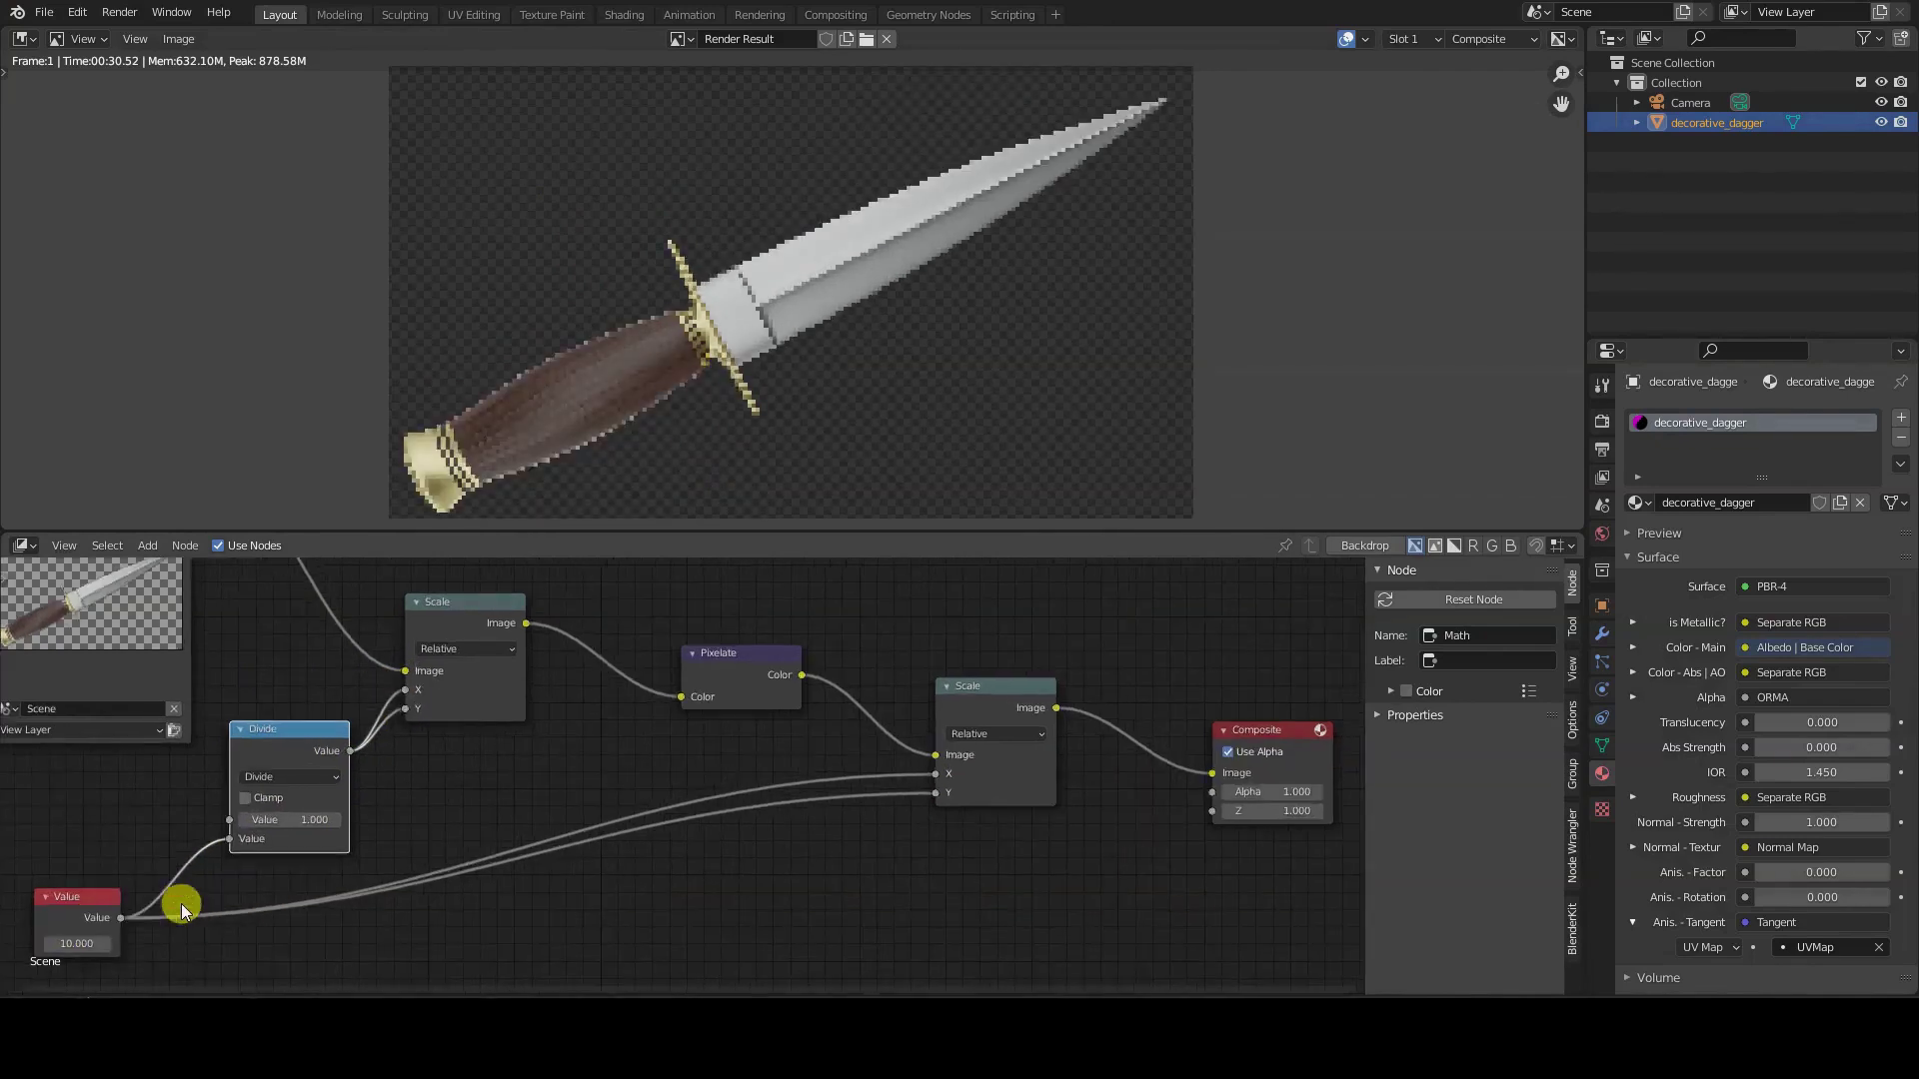
middle_click_drag(182, 904, 480, 889)
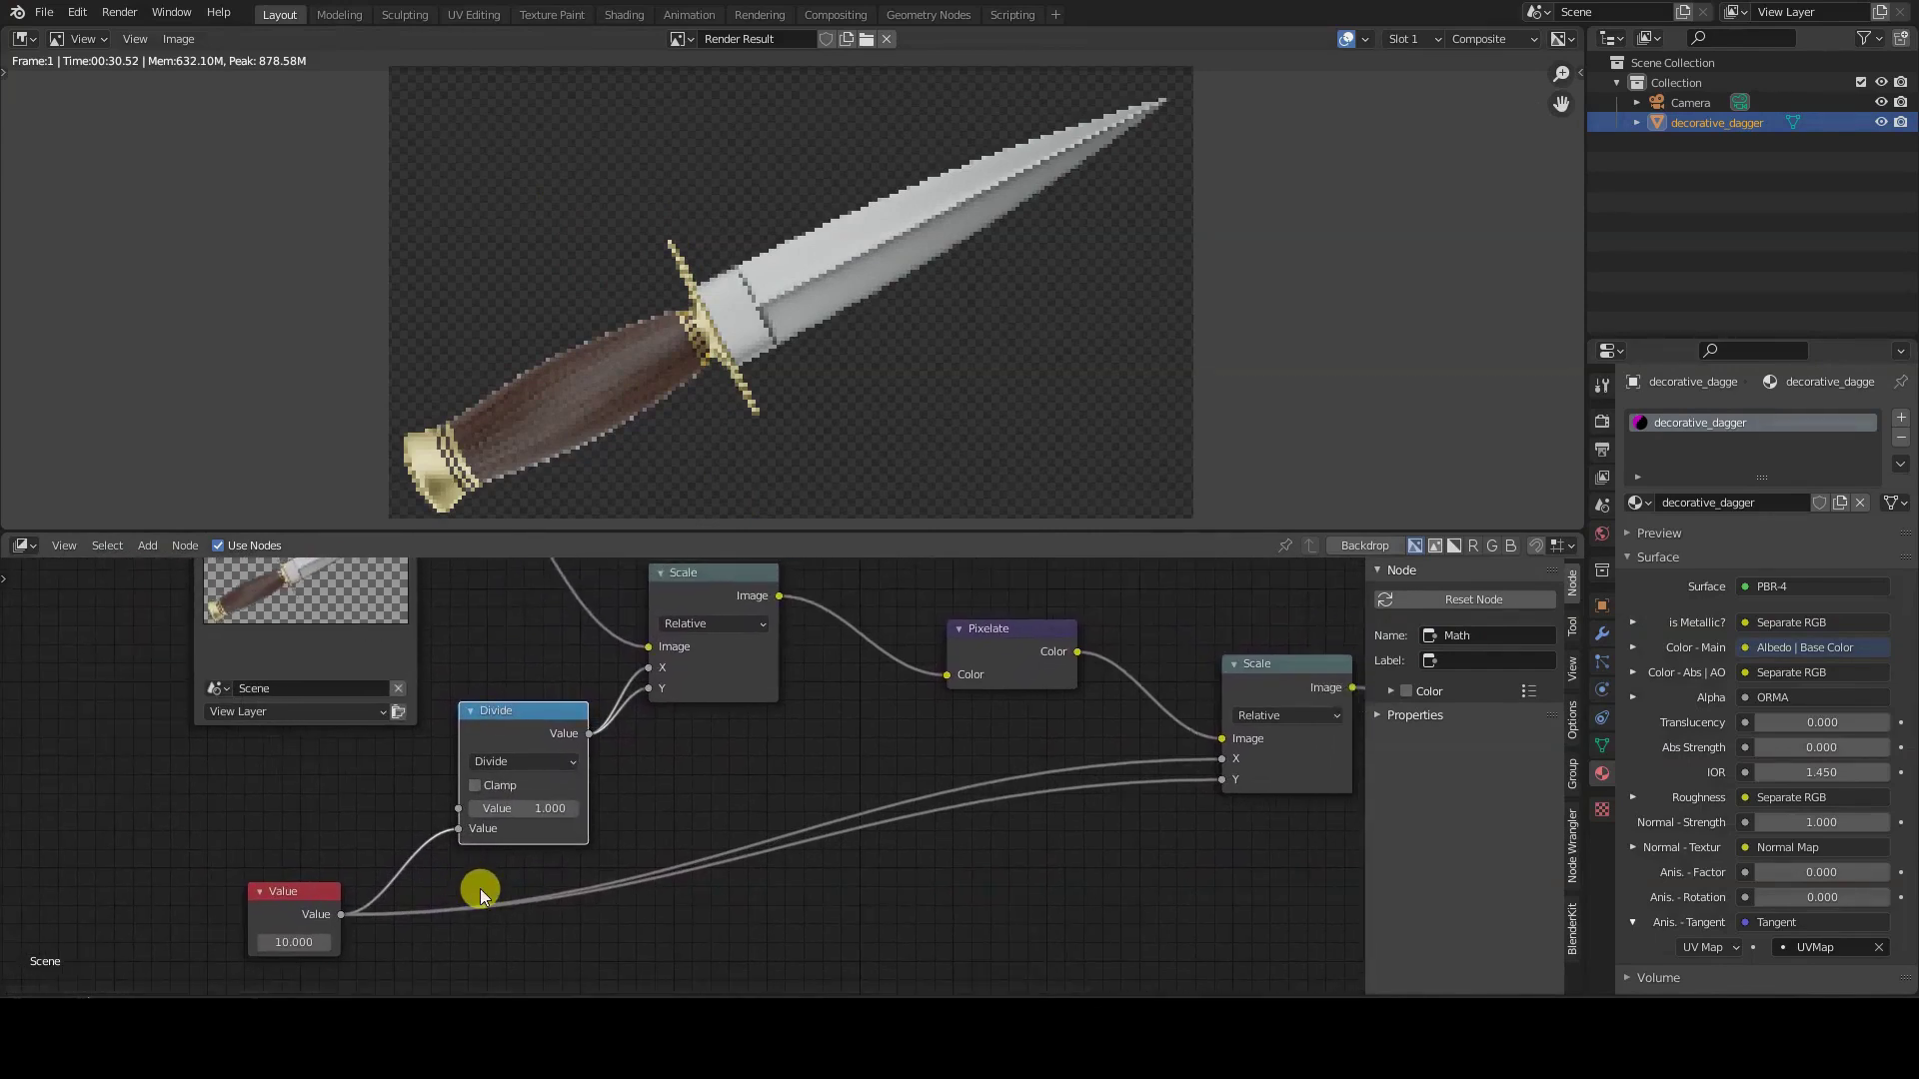
key("n")
middle_click_drag(790, 847, 808, 861)
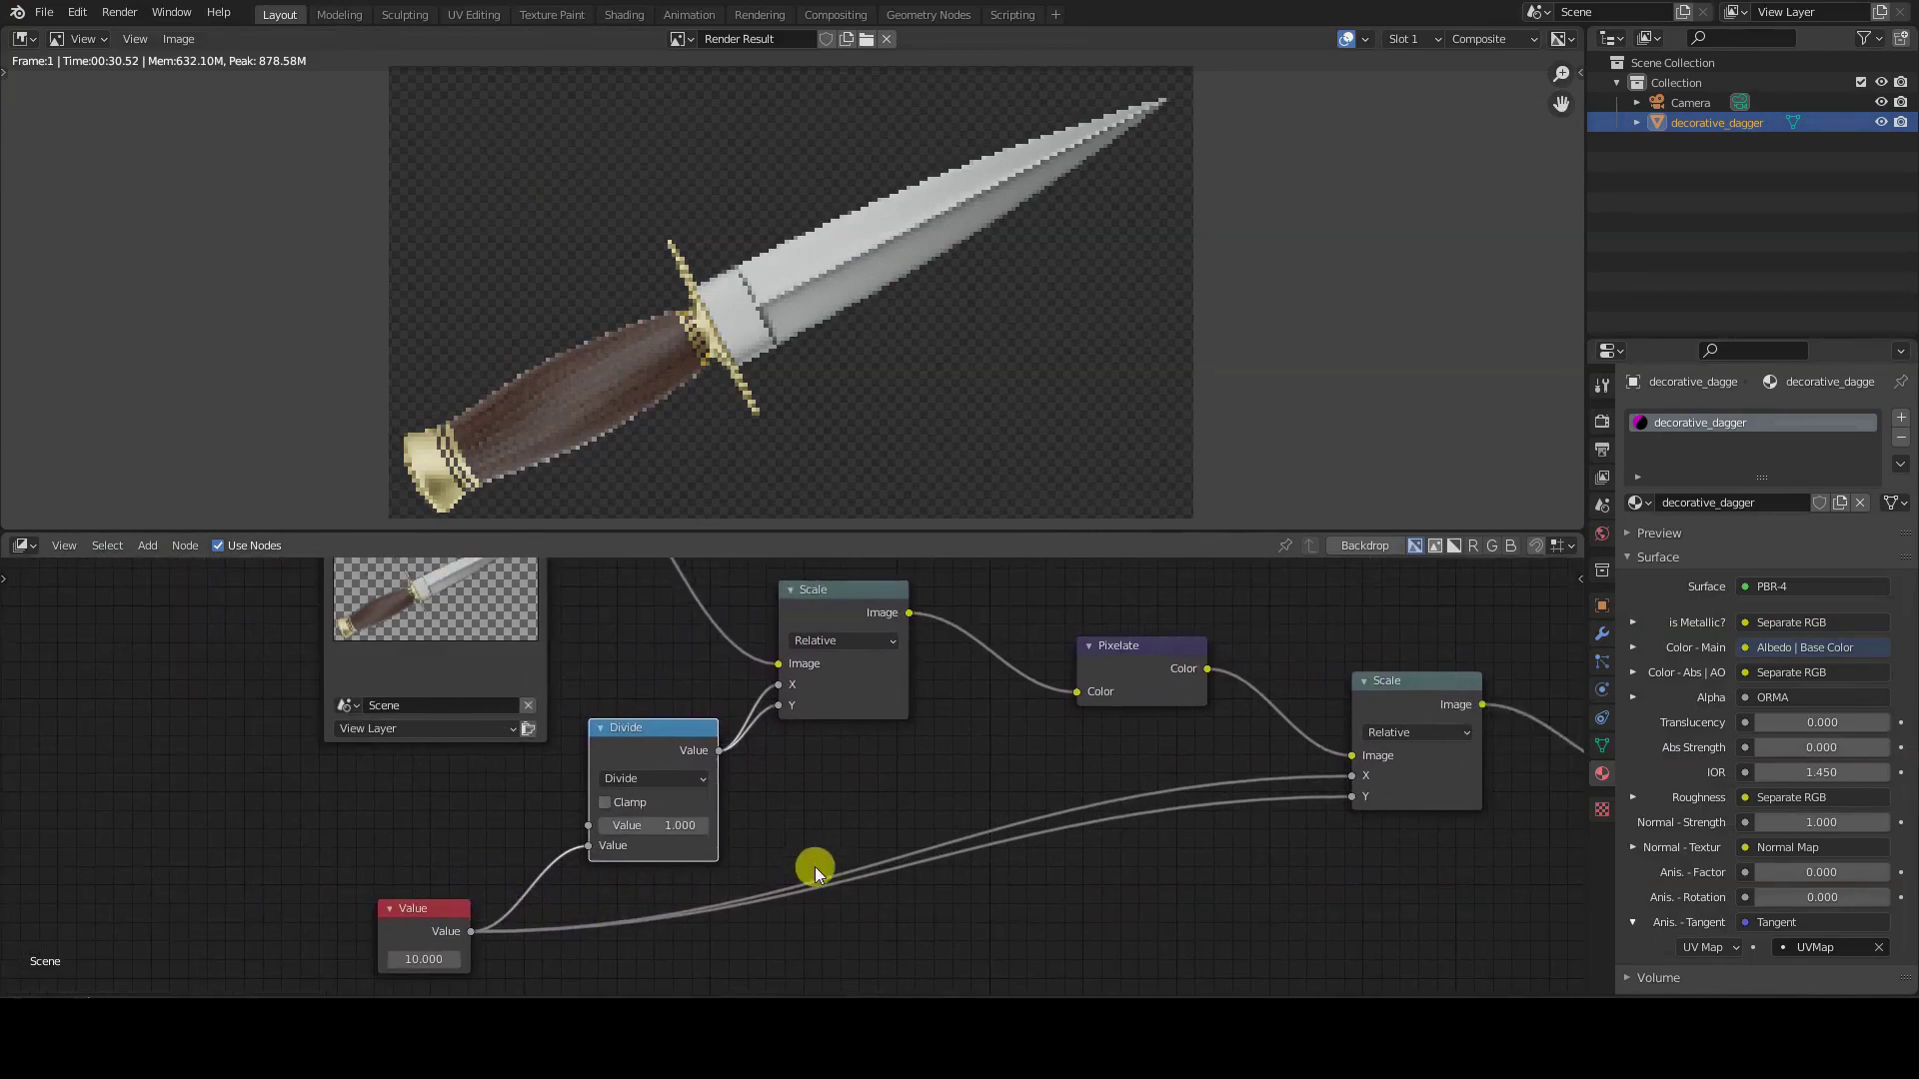
left_click(411, 960)
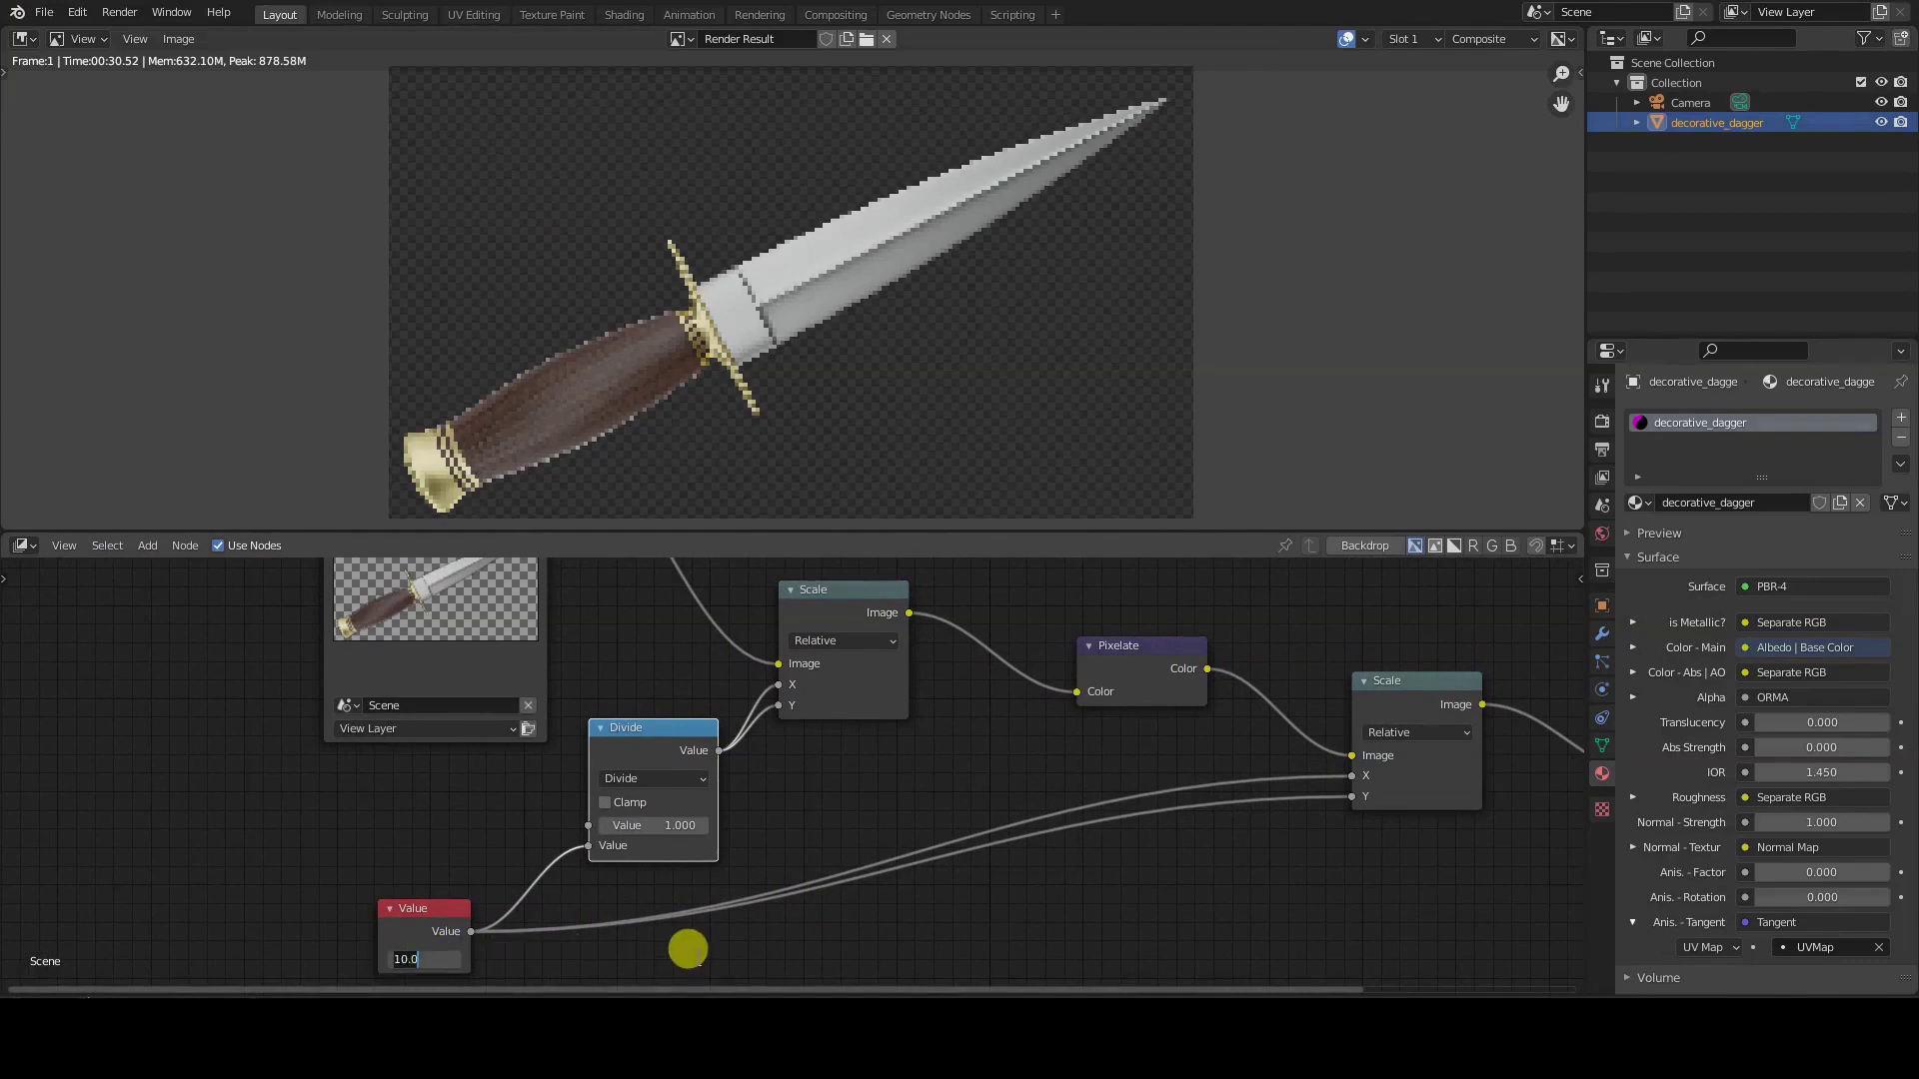
key("Return")
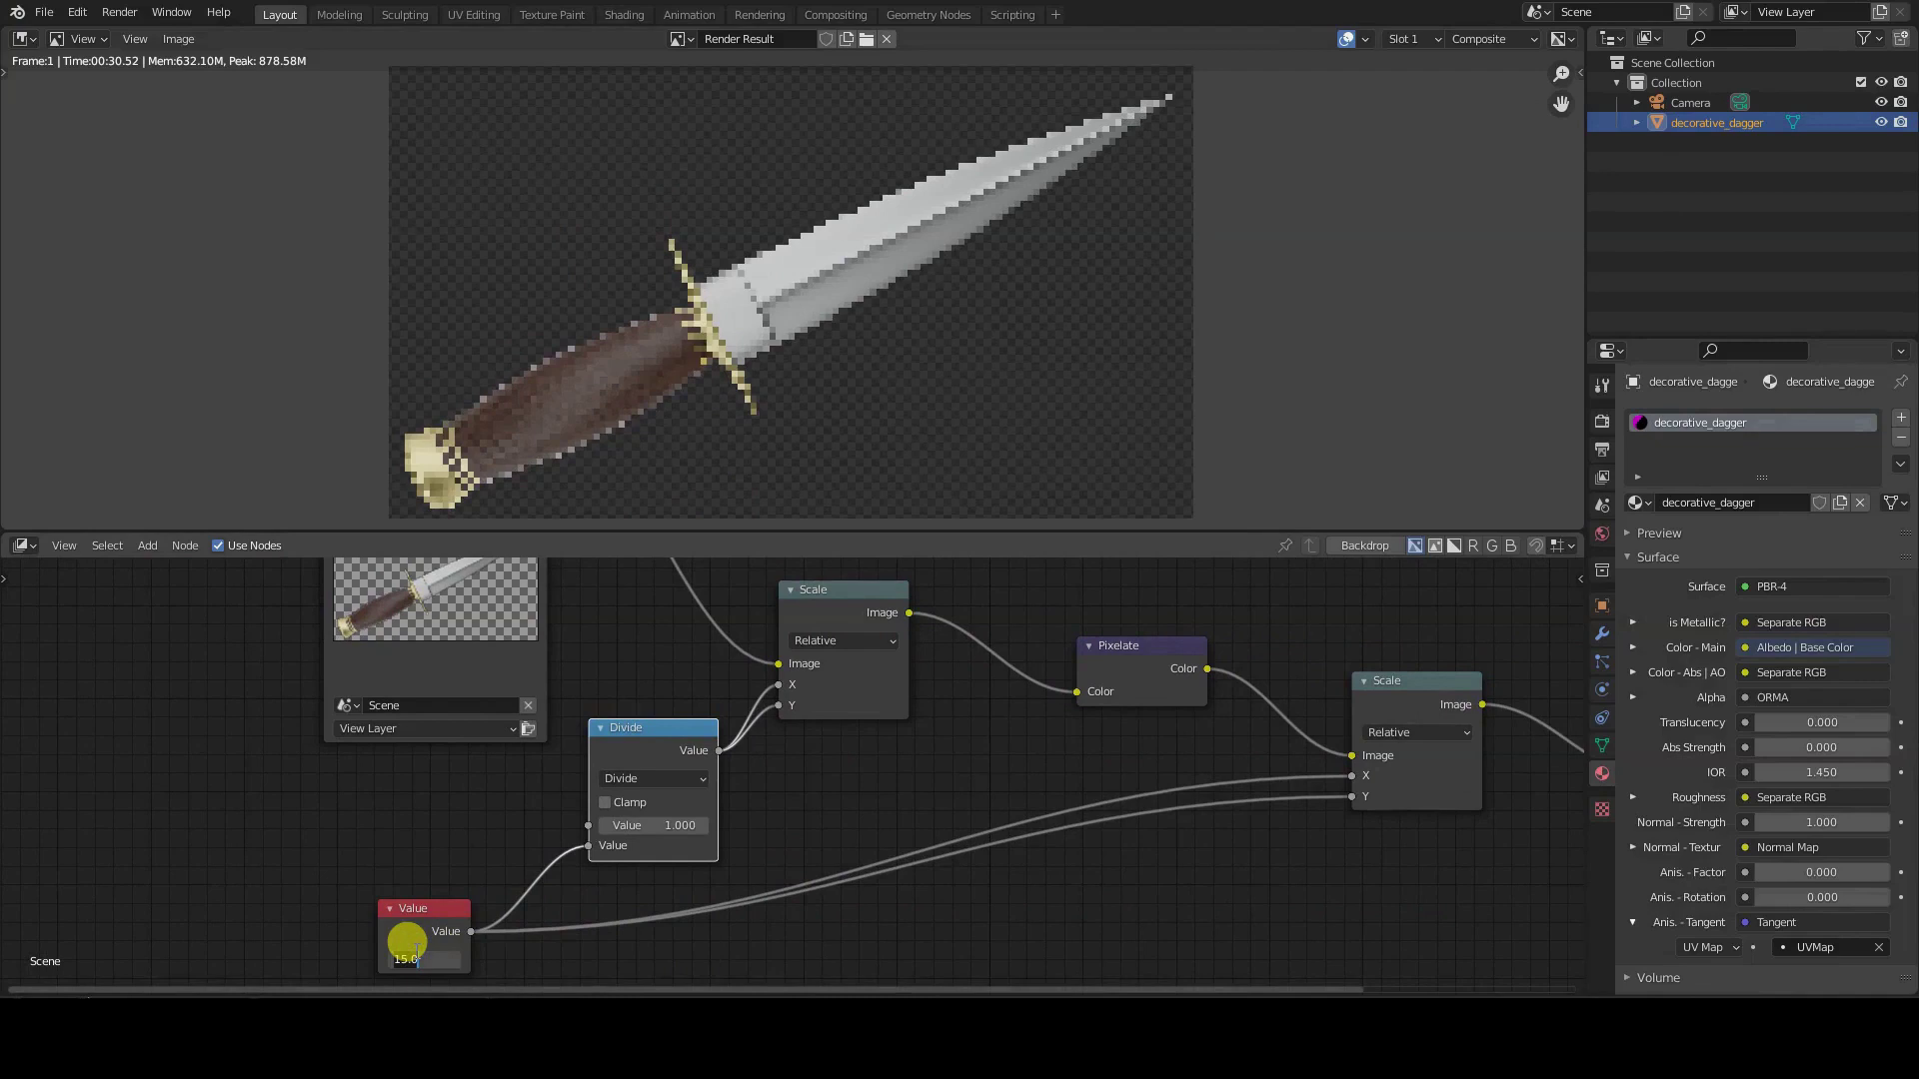
key("Return")
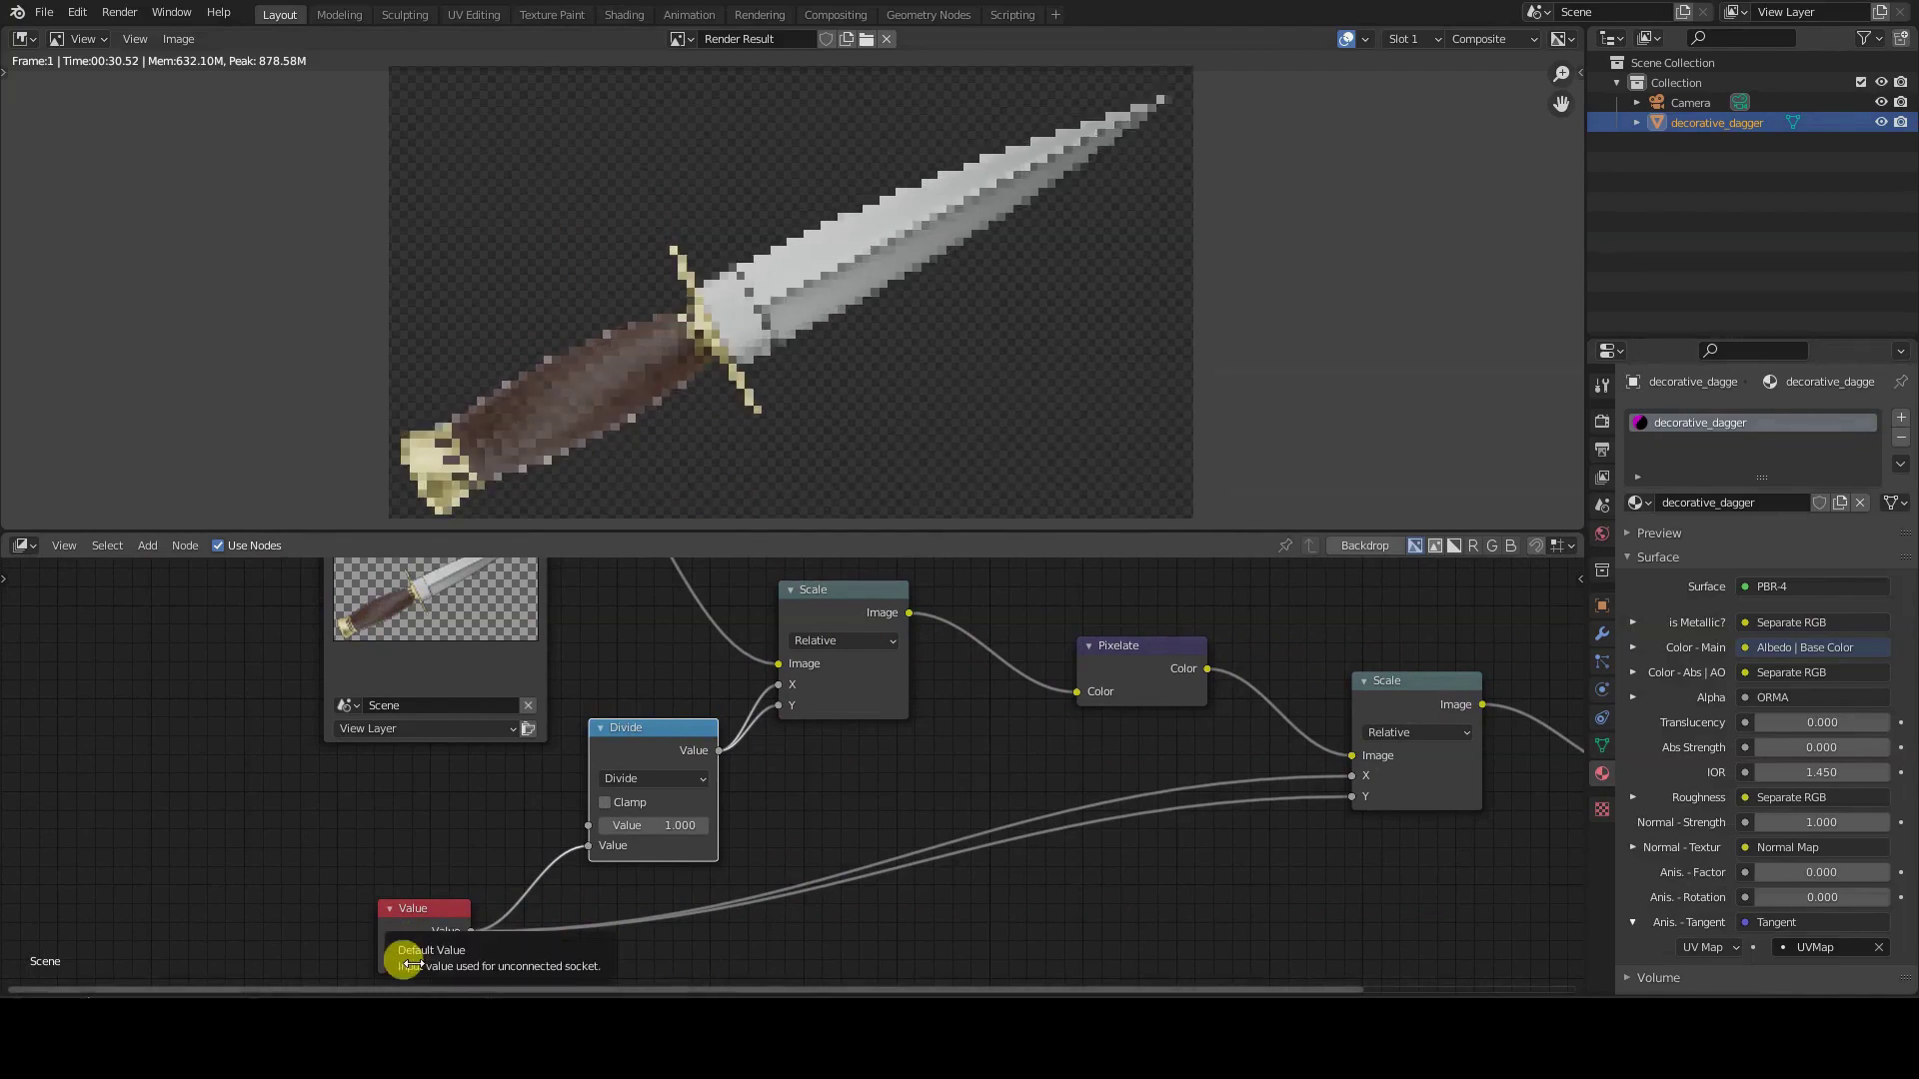
left_click(416, 960)
key("Return")
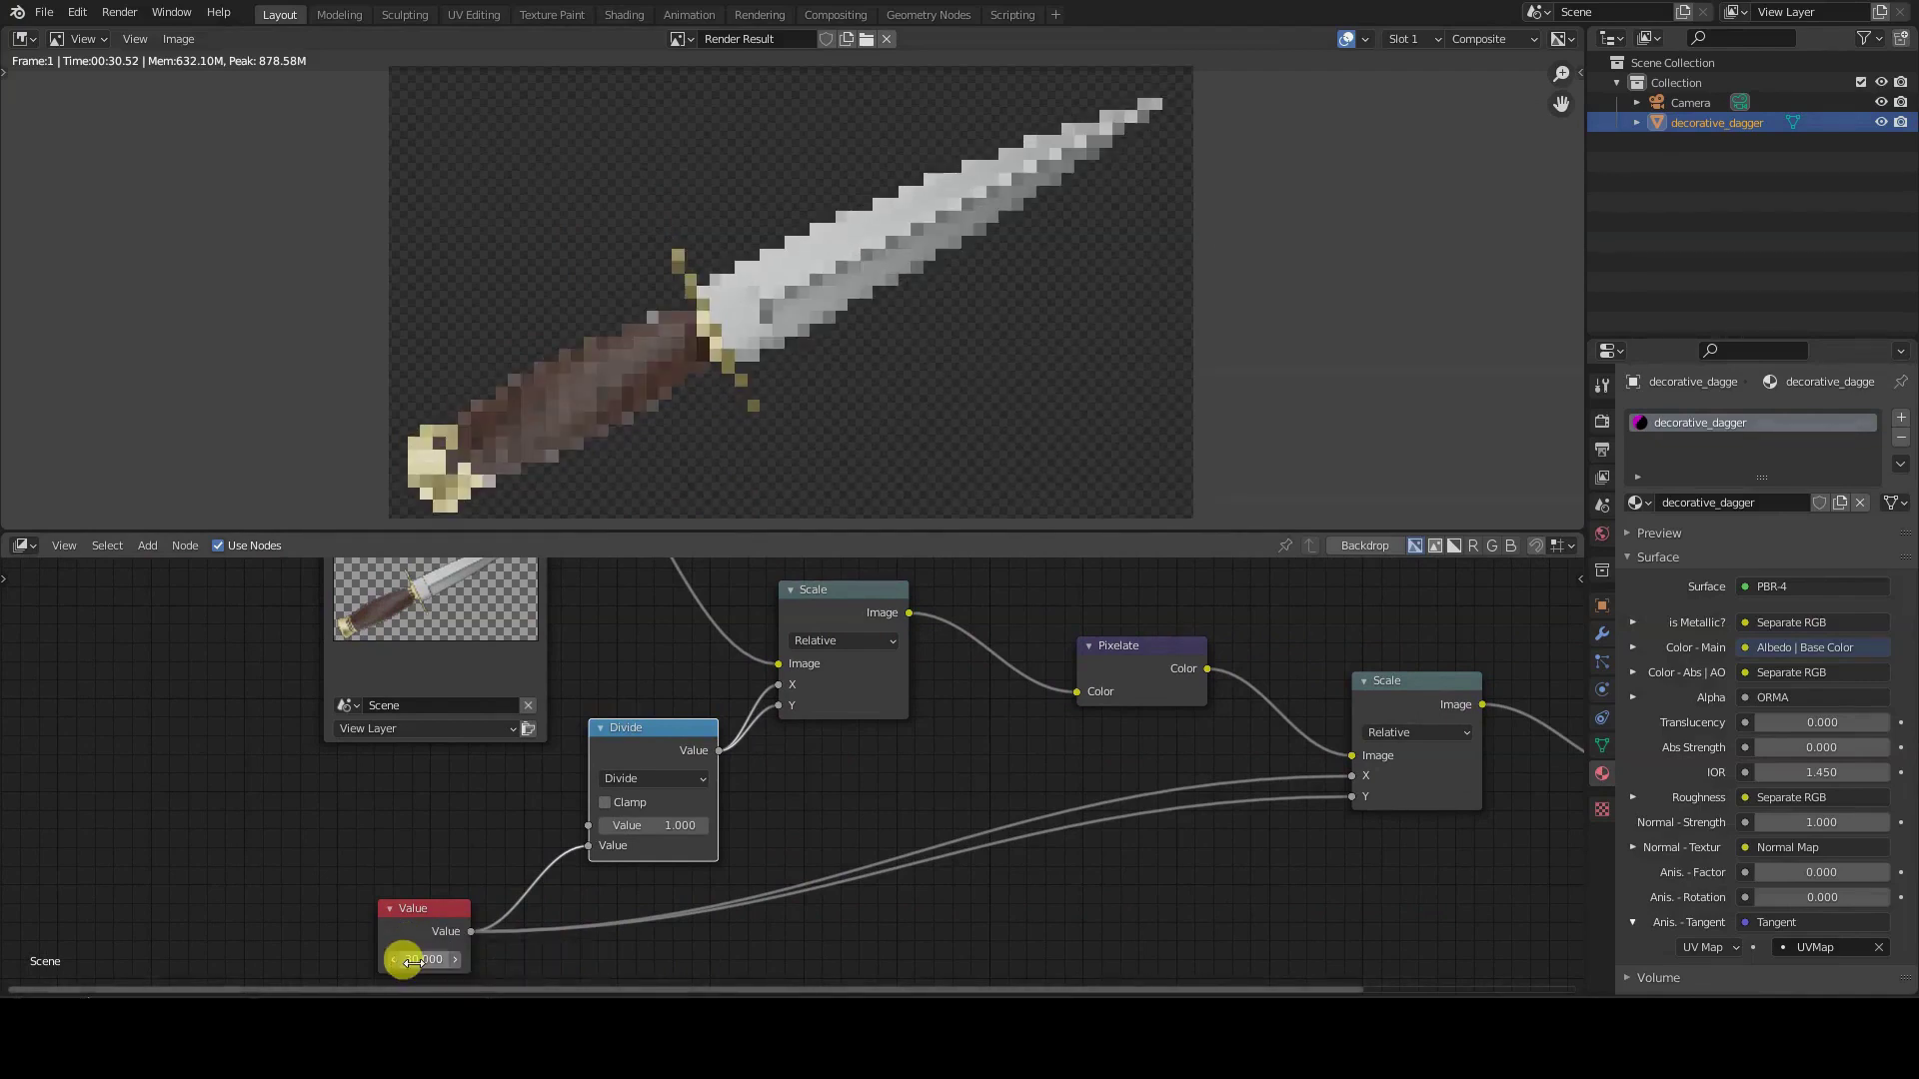
left_click(415, 962)
type("40")
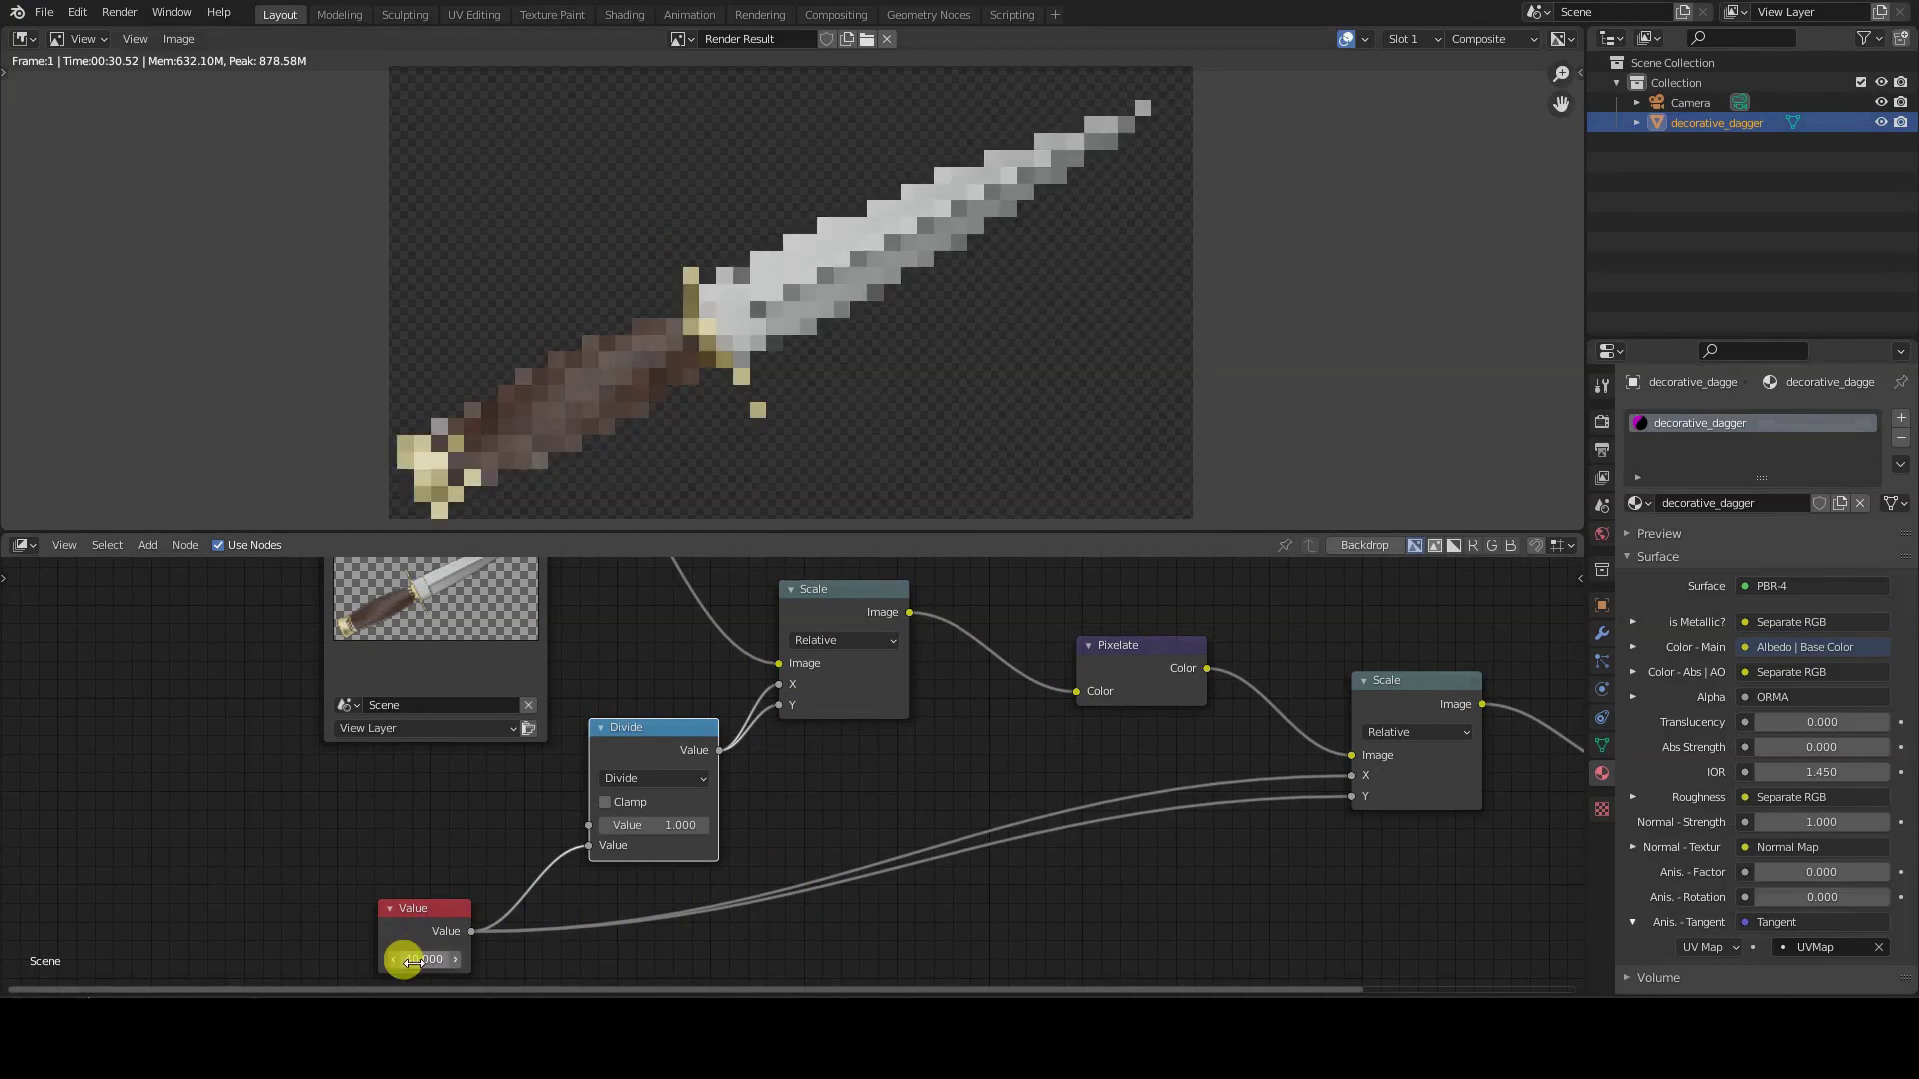
key("Return")
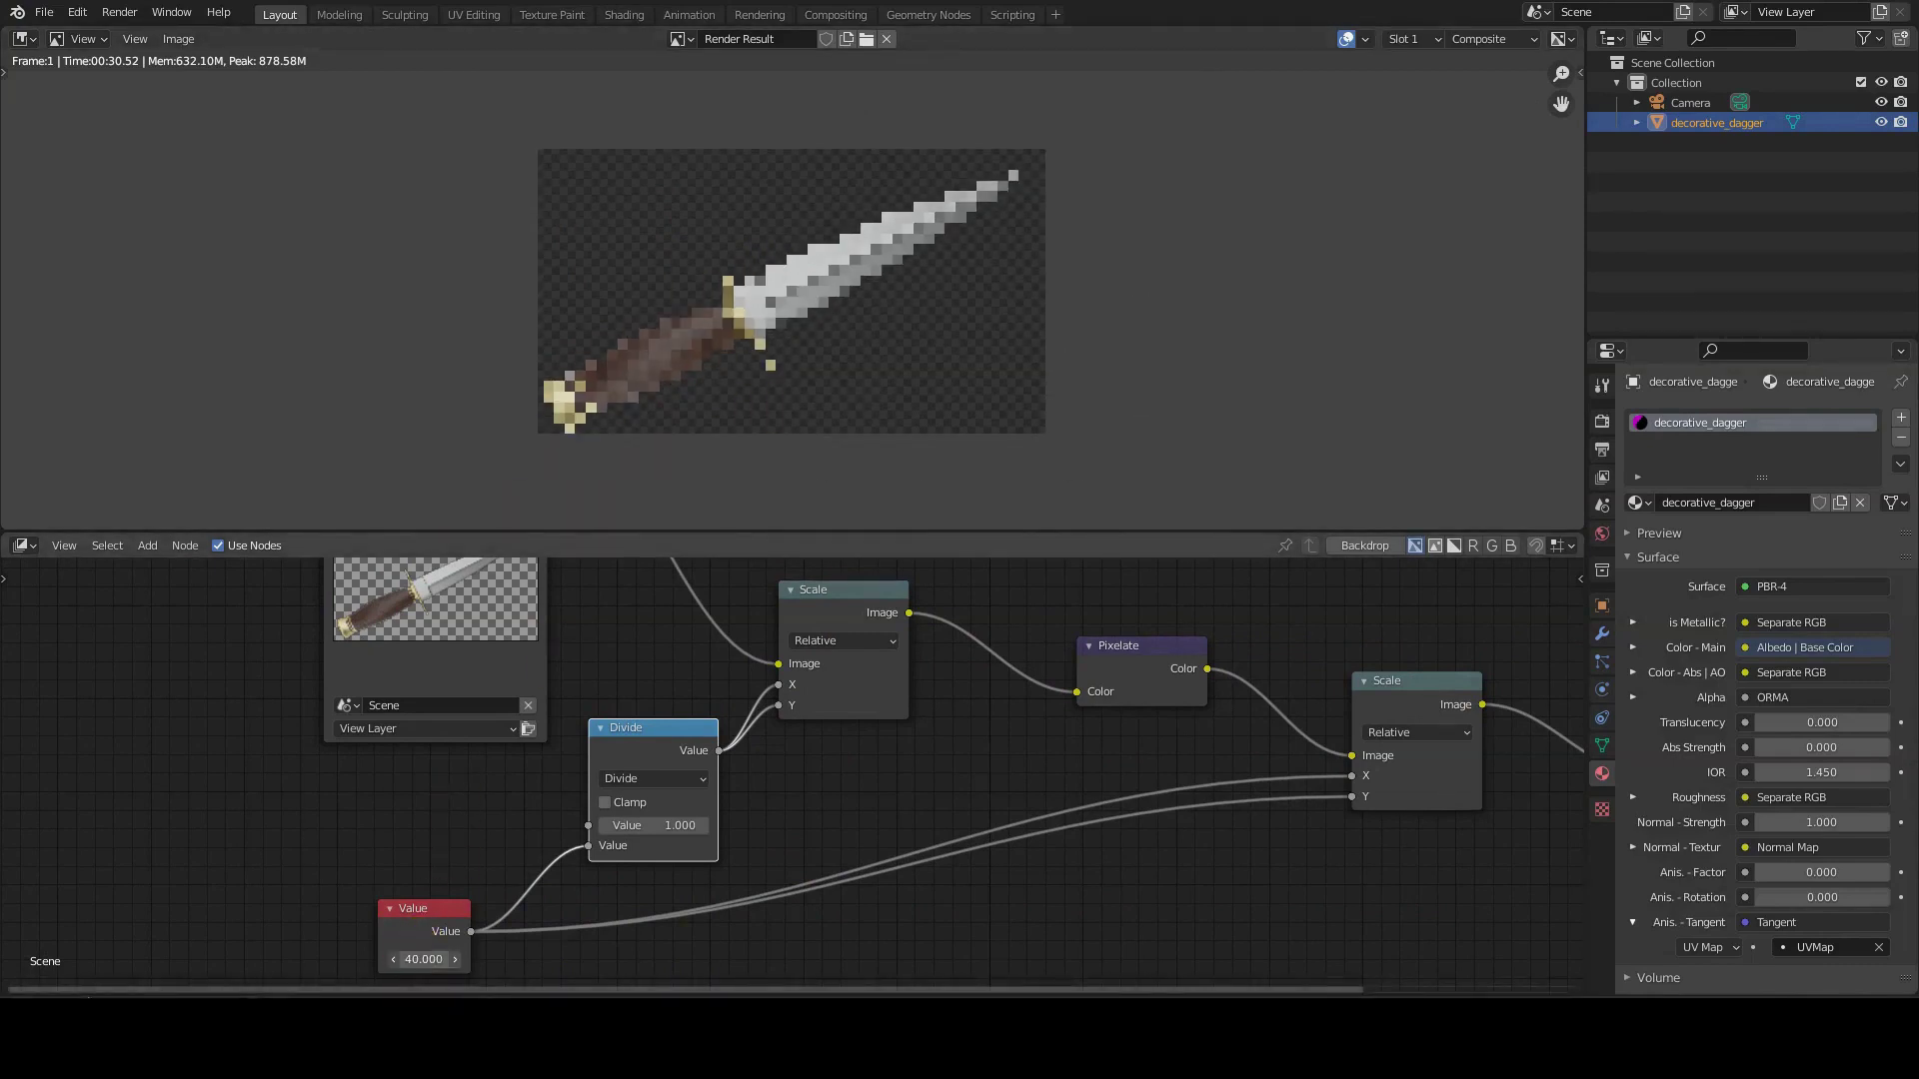
- Set the Value node to 30 for the pixelation size
mouse_move(426, 960)
left_mouse_down()
mouse_move(402, 959)
mouse_move(439, 962)
left_mouse_up()
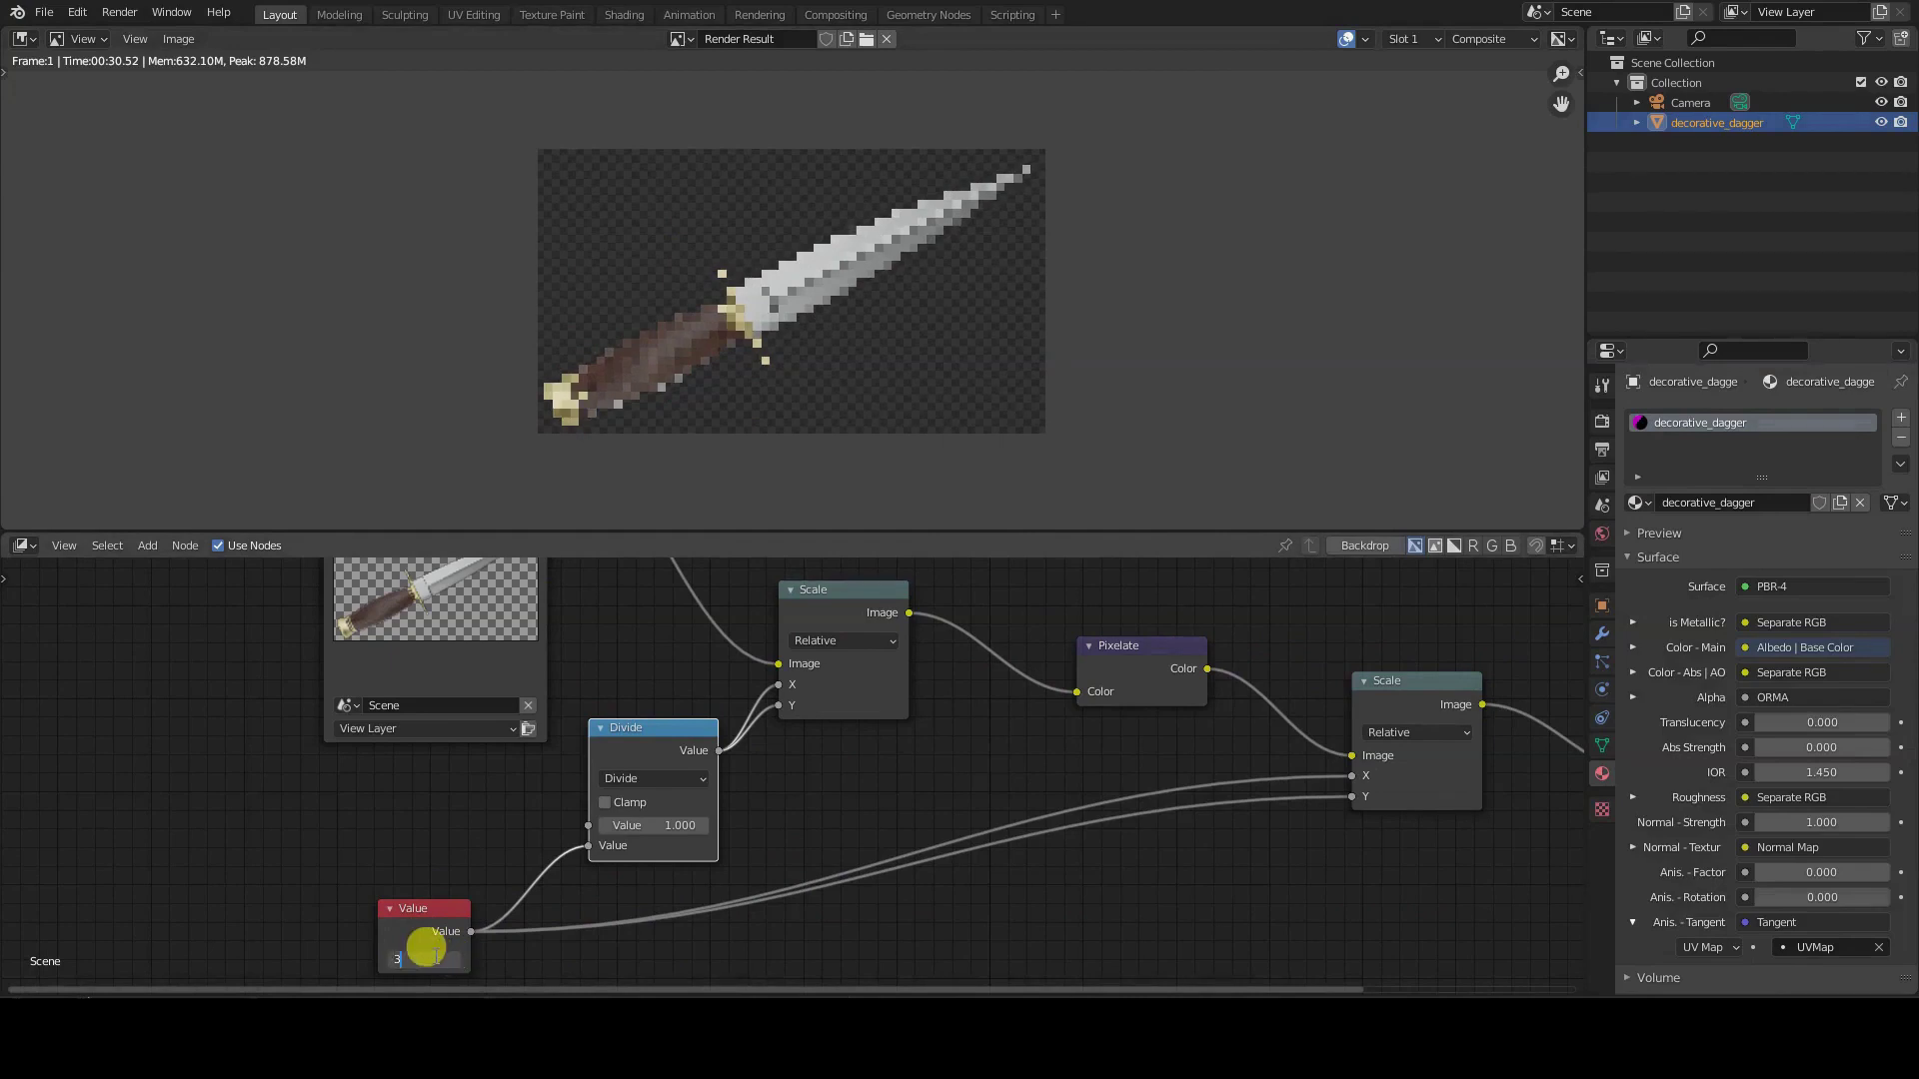
type("0")
key("Return")
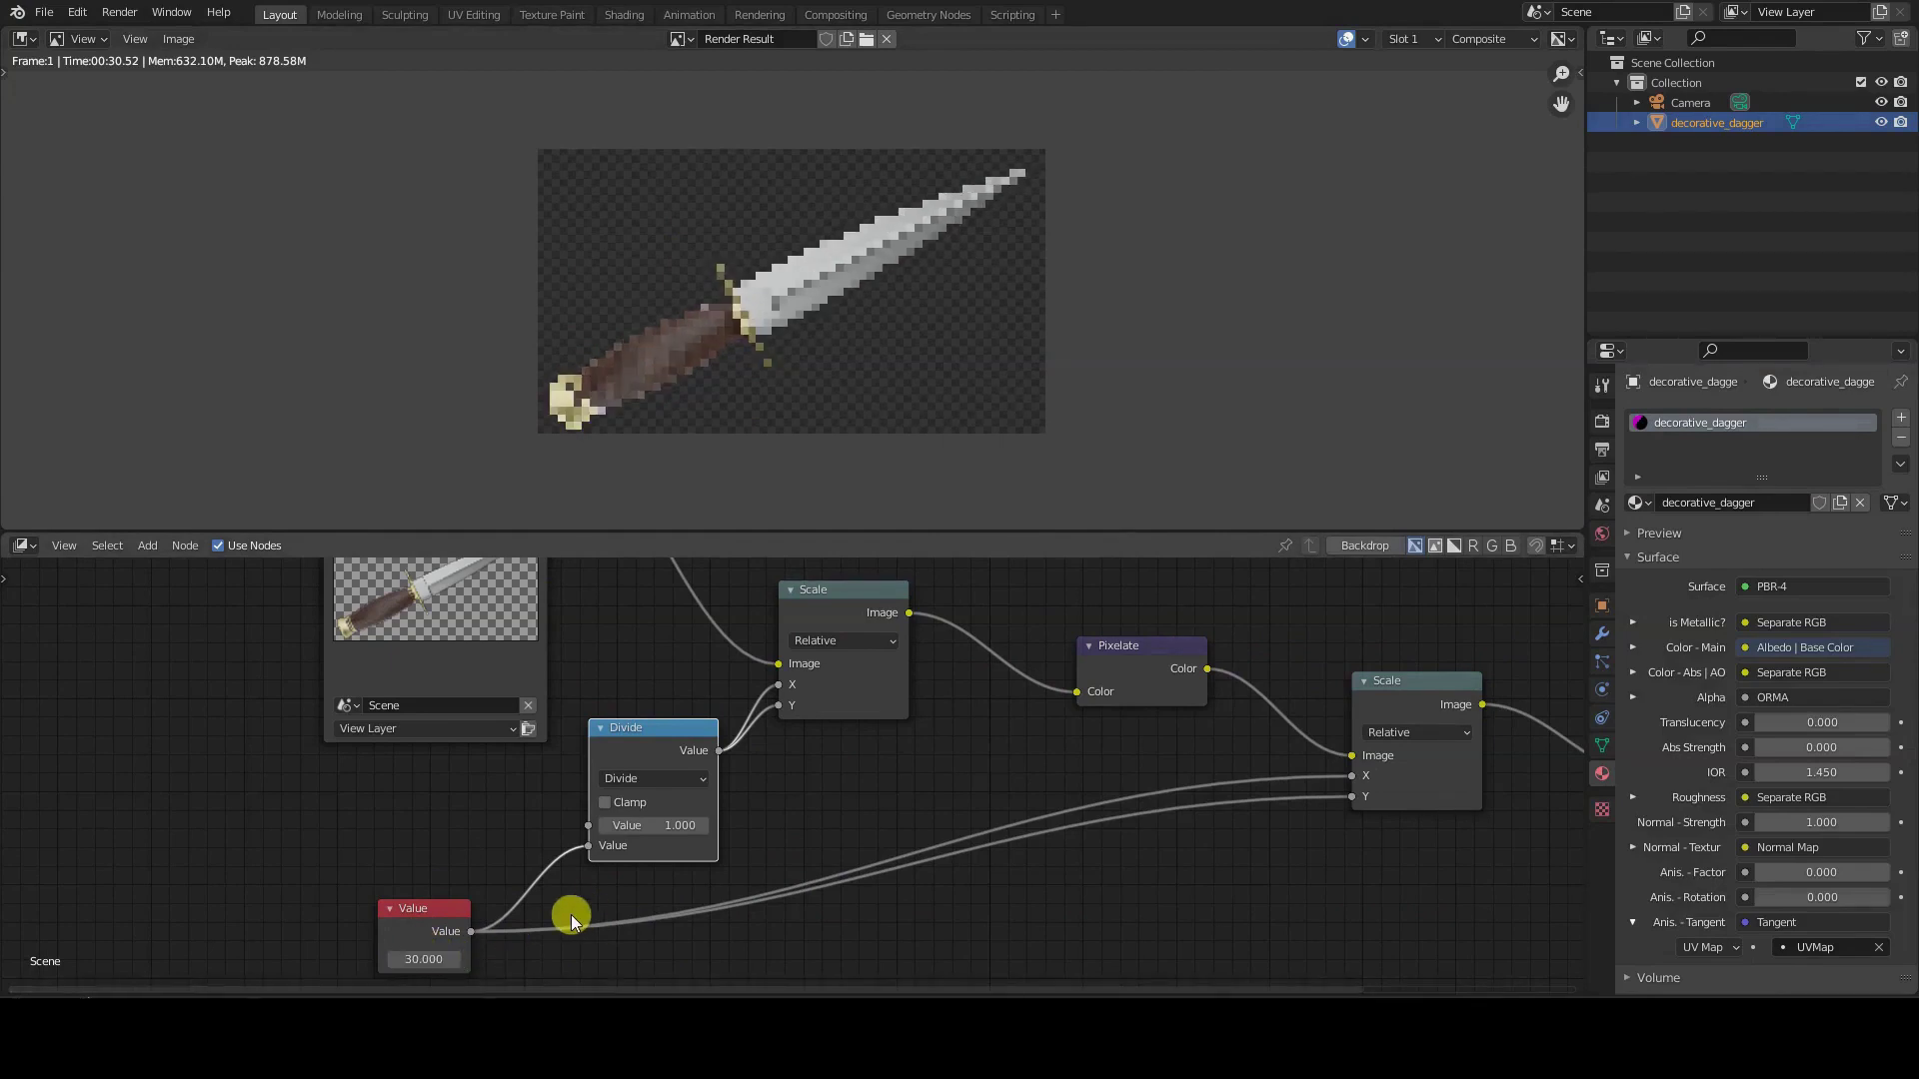
left_click_drag(409, 960, 193, 933)
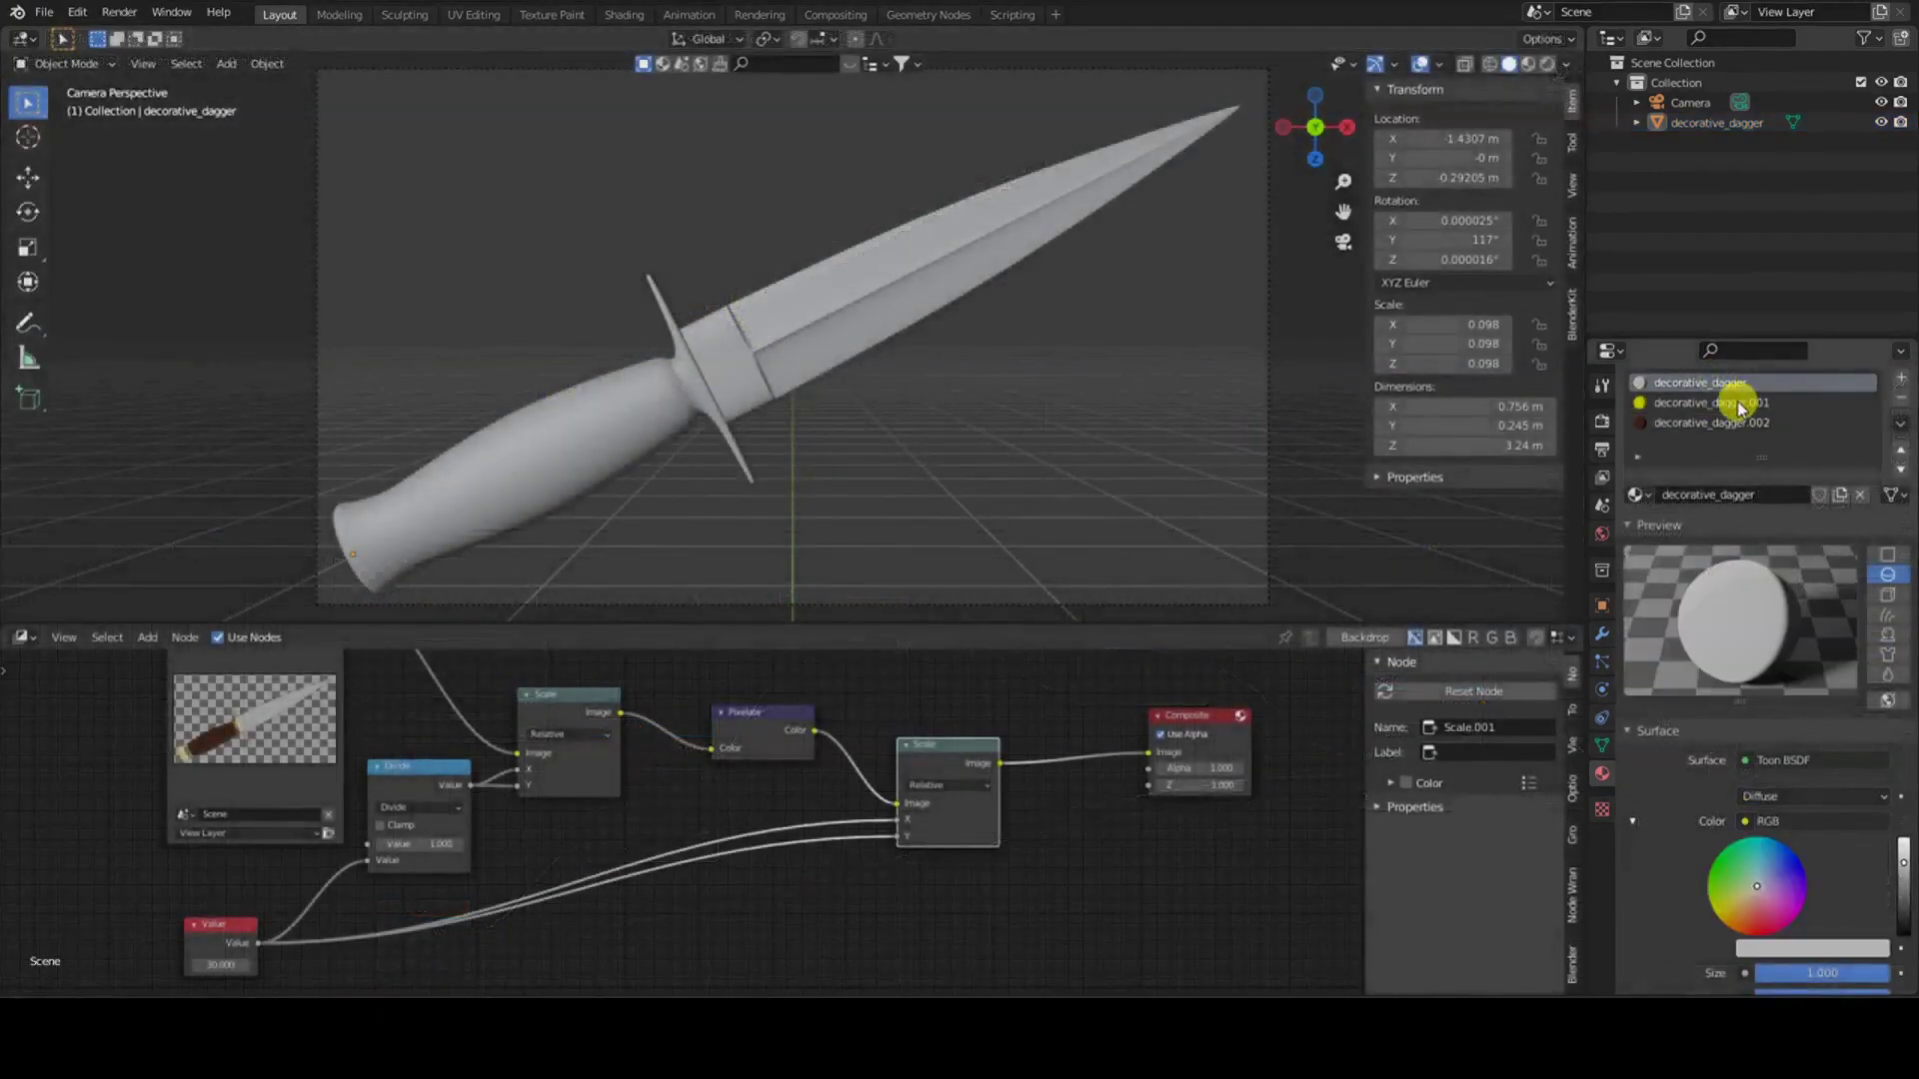
- Assign a Toon BSDF surface shader to the decorative_dagger.001 material
left_click(1735, 401)
left_click(1809, 762)
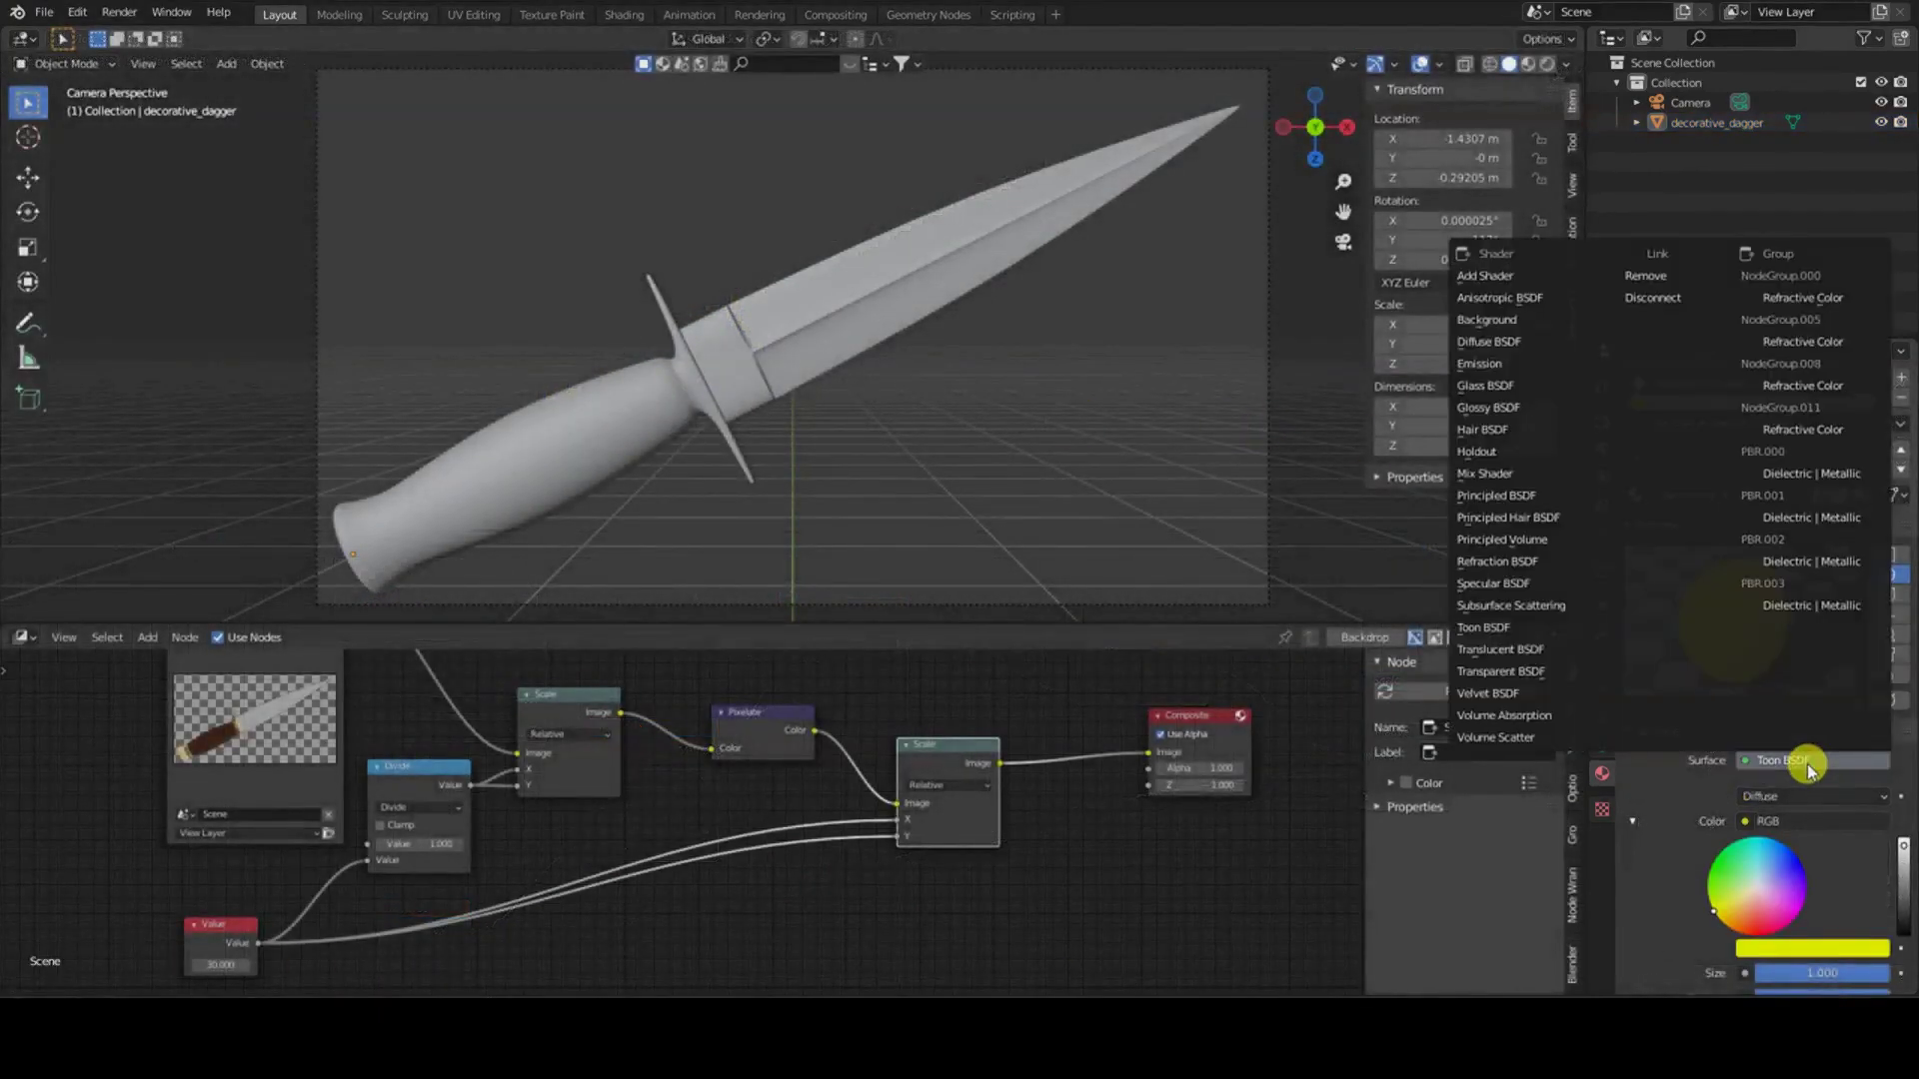
left_click(1529, 627)
- Preview the dagger's toon materials in Rendered and Material Preview shading, and return the viewport to Solid
key("z")
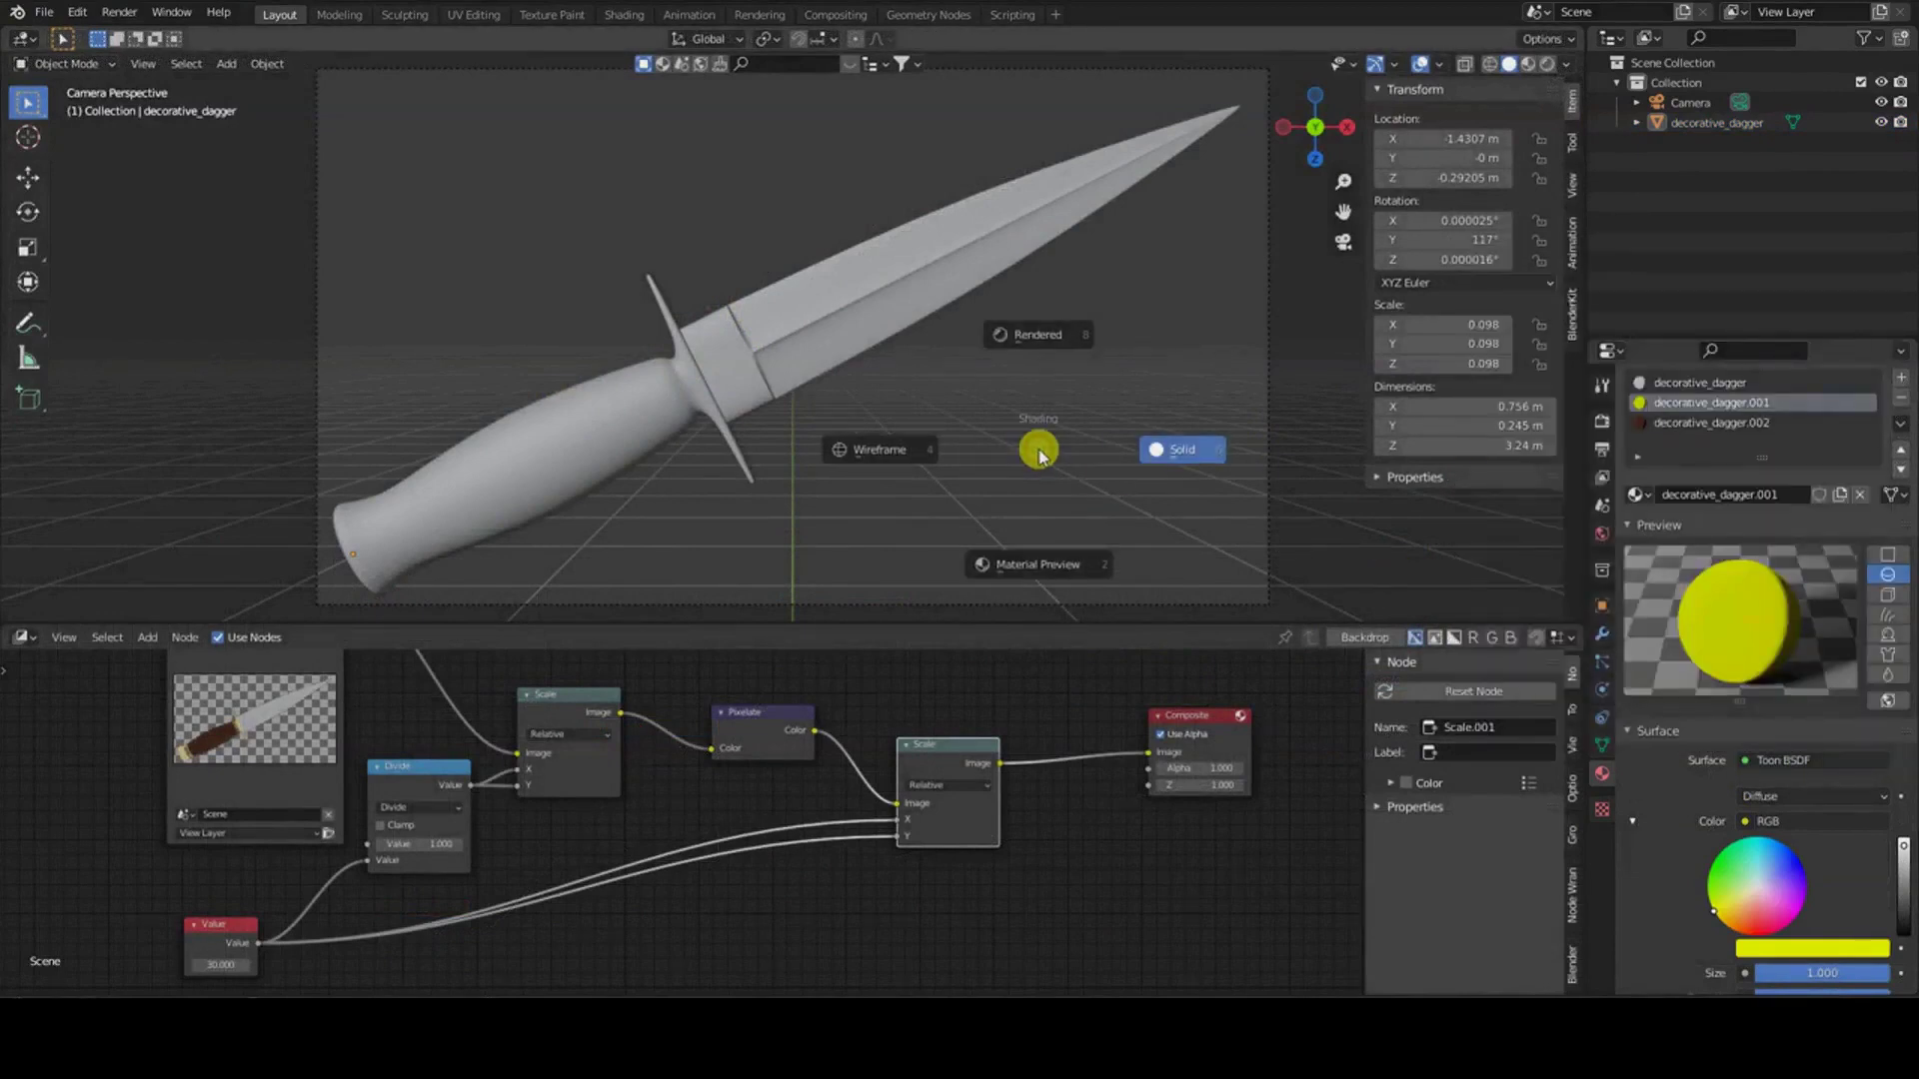
left_click(1045, 343)
key("z")
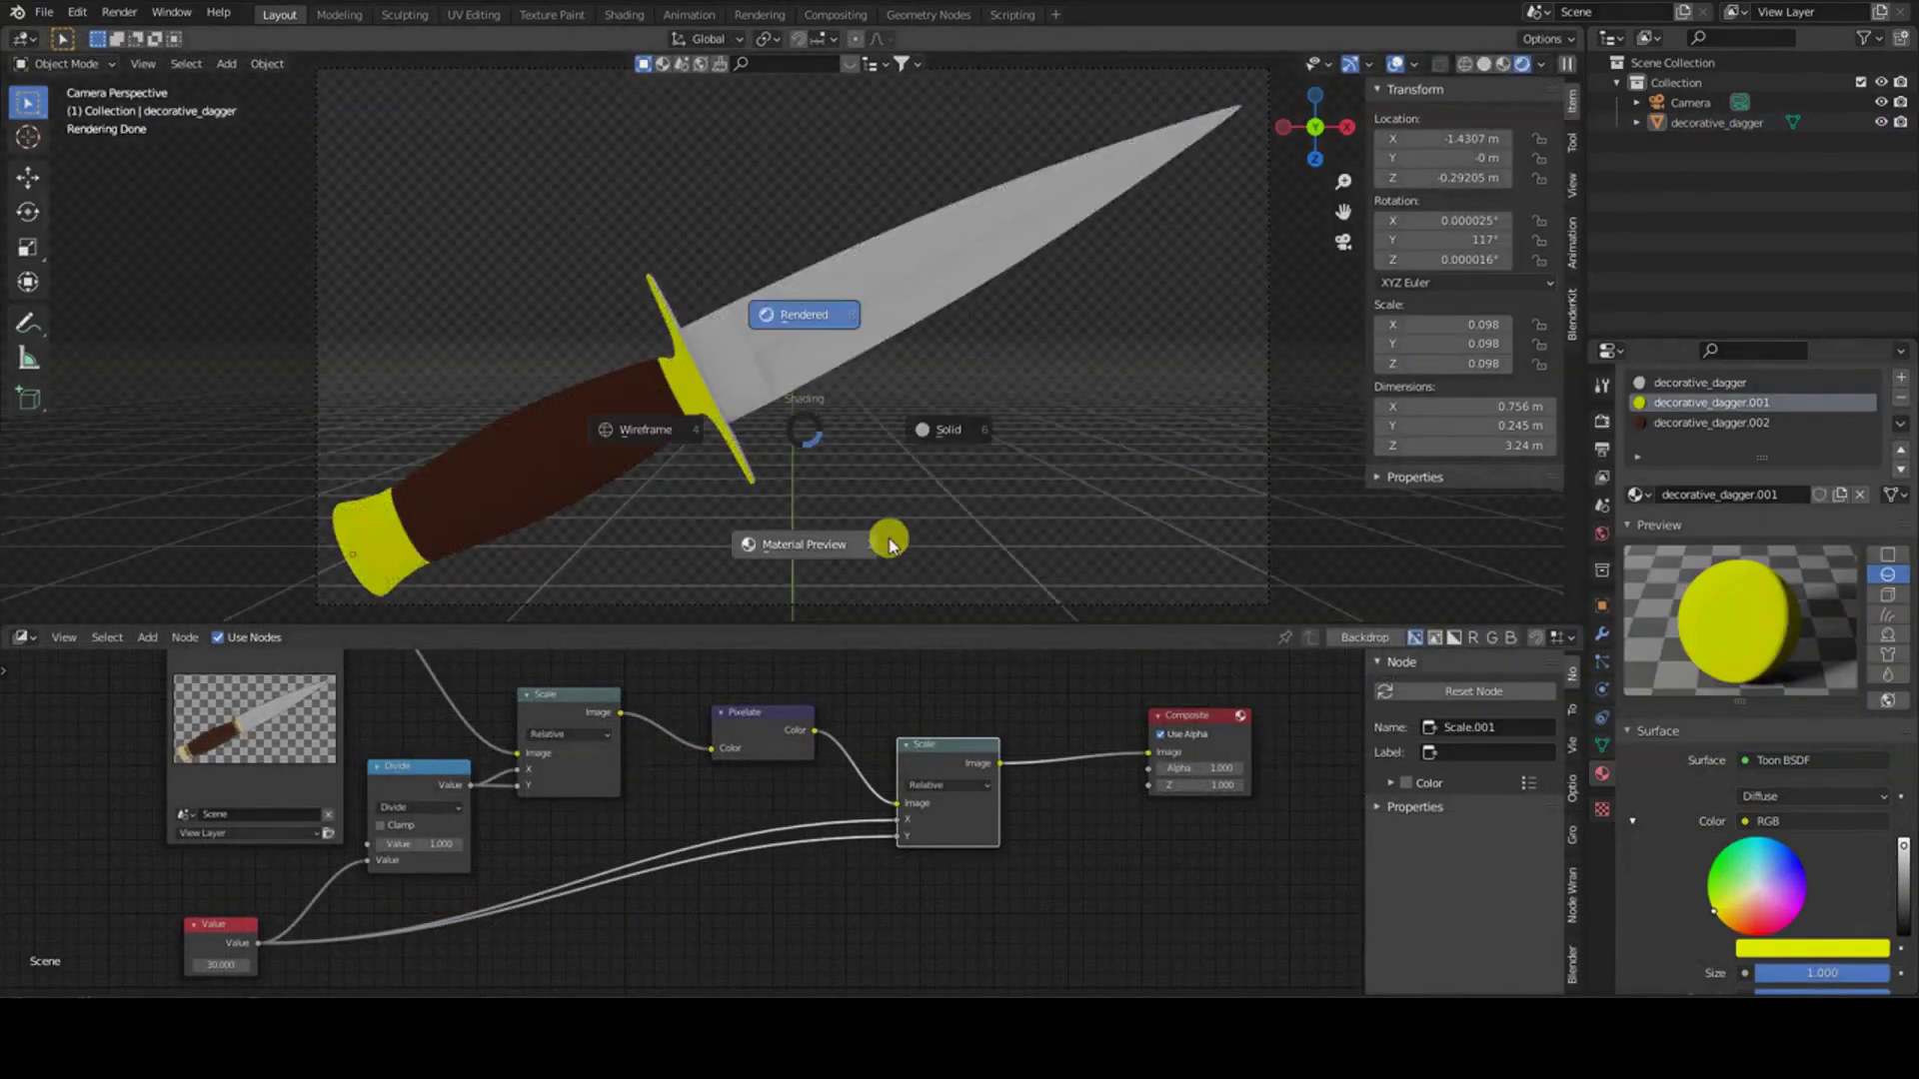
left_click(805, 598)
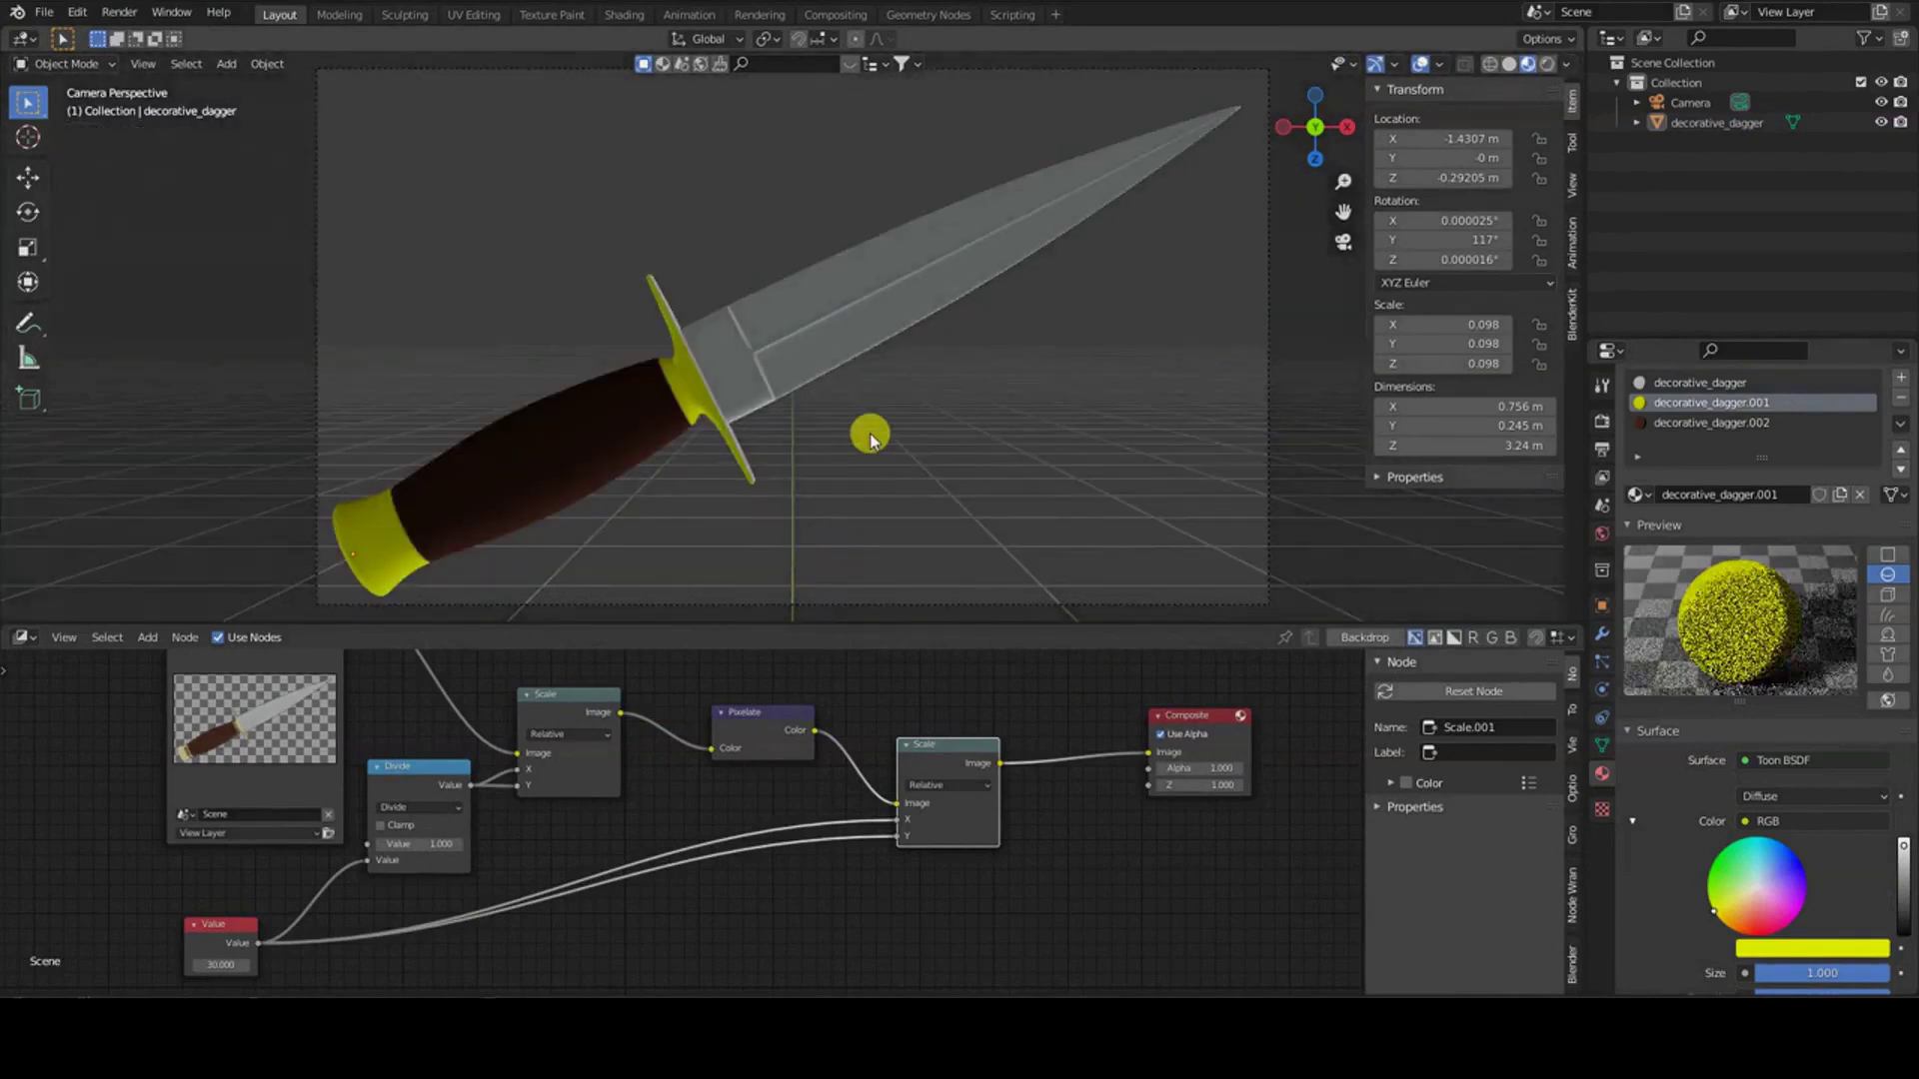
key("z")
left_click(1022, 430)
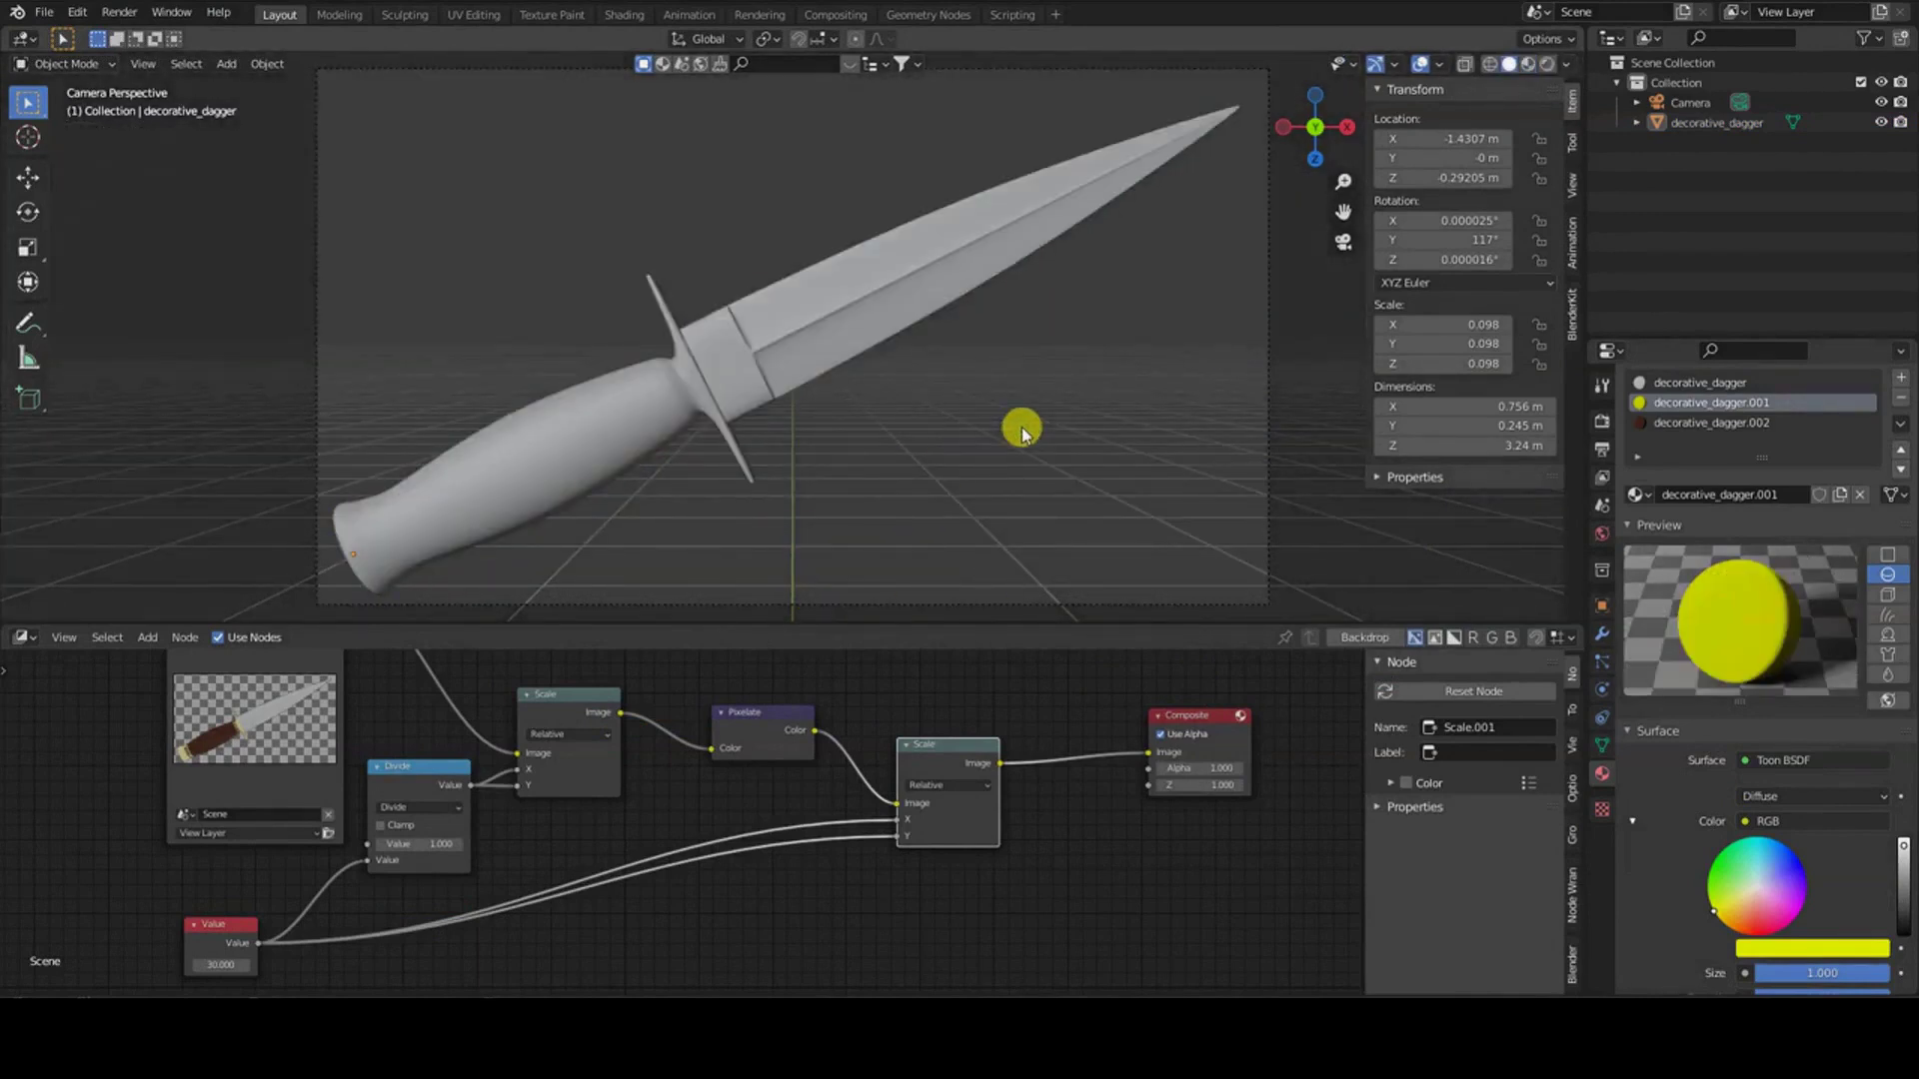
- Render the toon-shaded dagger and compare pixel sizes by setting the Value node to 10 and then 20
key("F12")
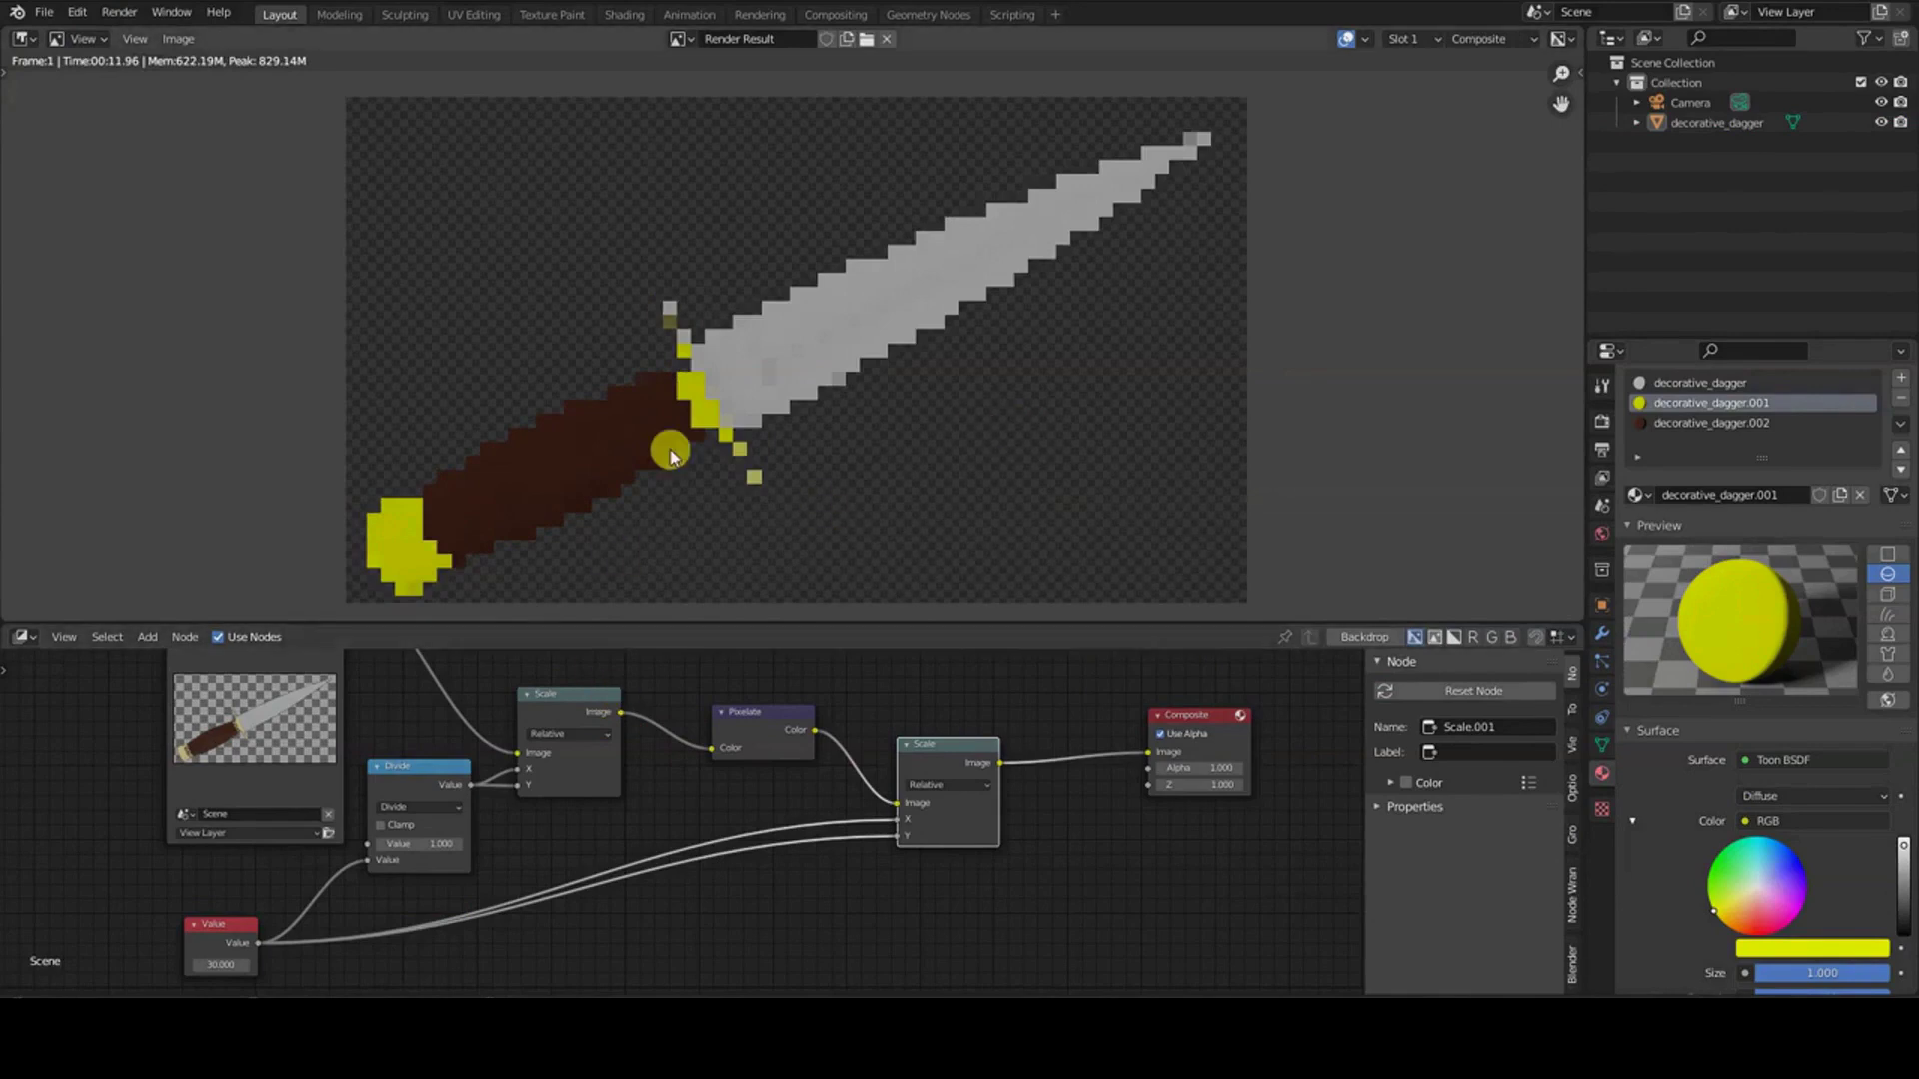
scroll(673, 440, "down", 1)
left_click_drag(224, 970, 216, 963)
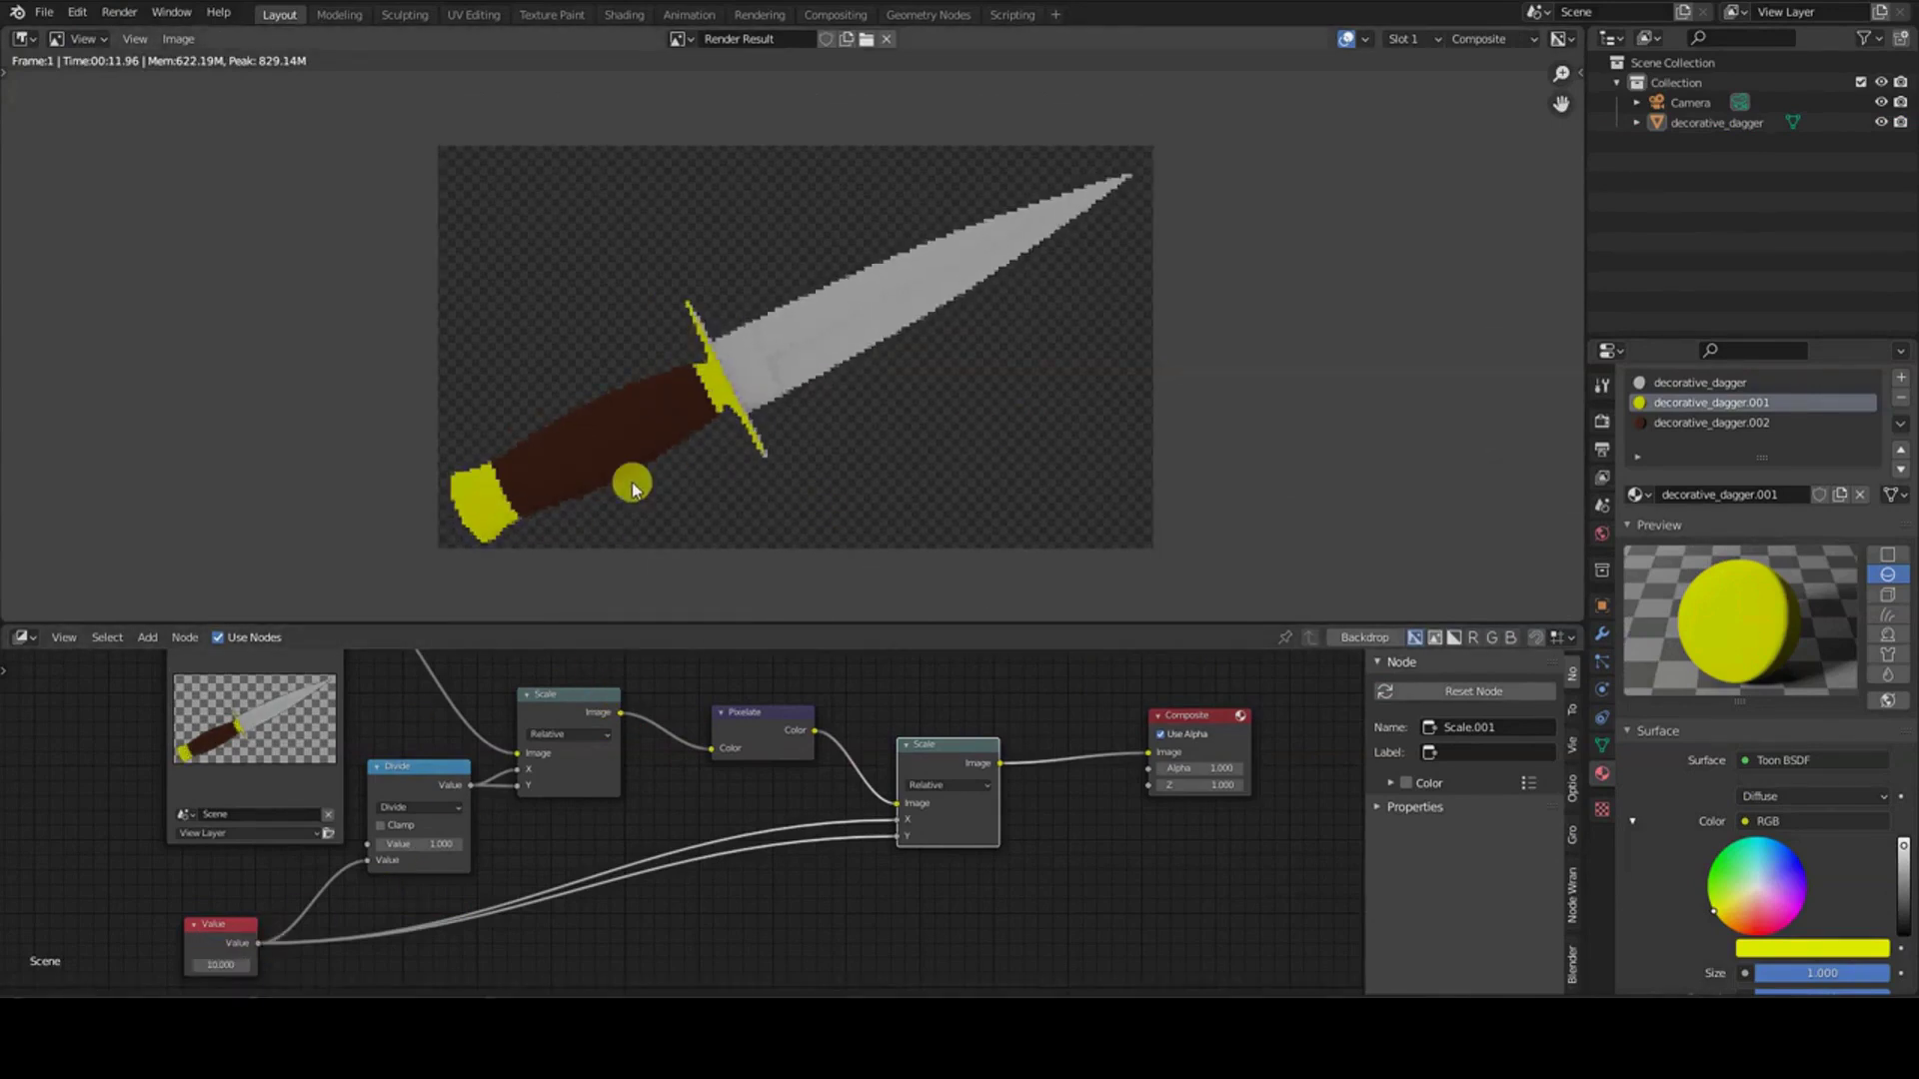
left_click(212, 963)
type("2")
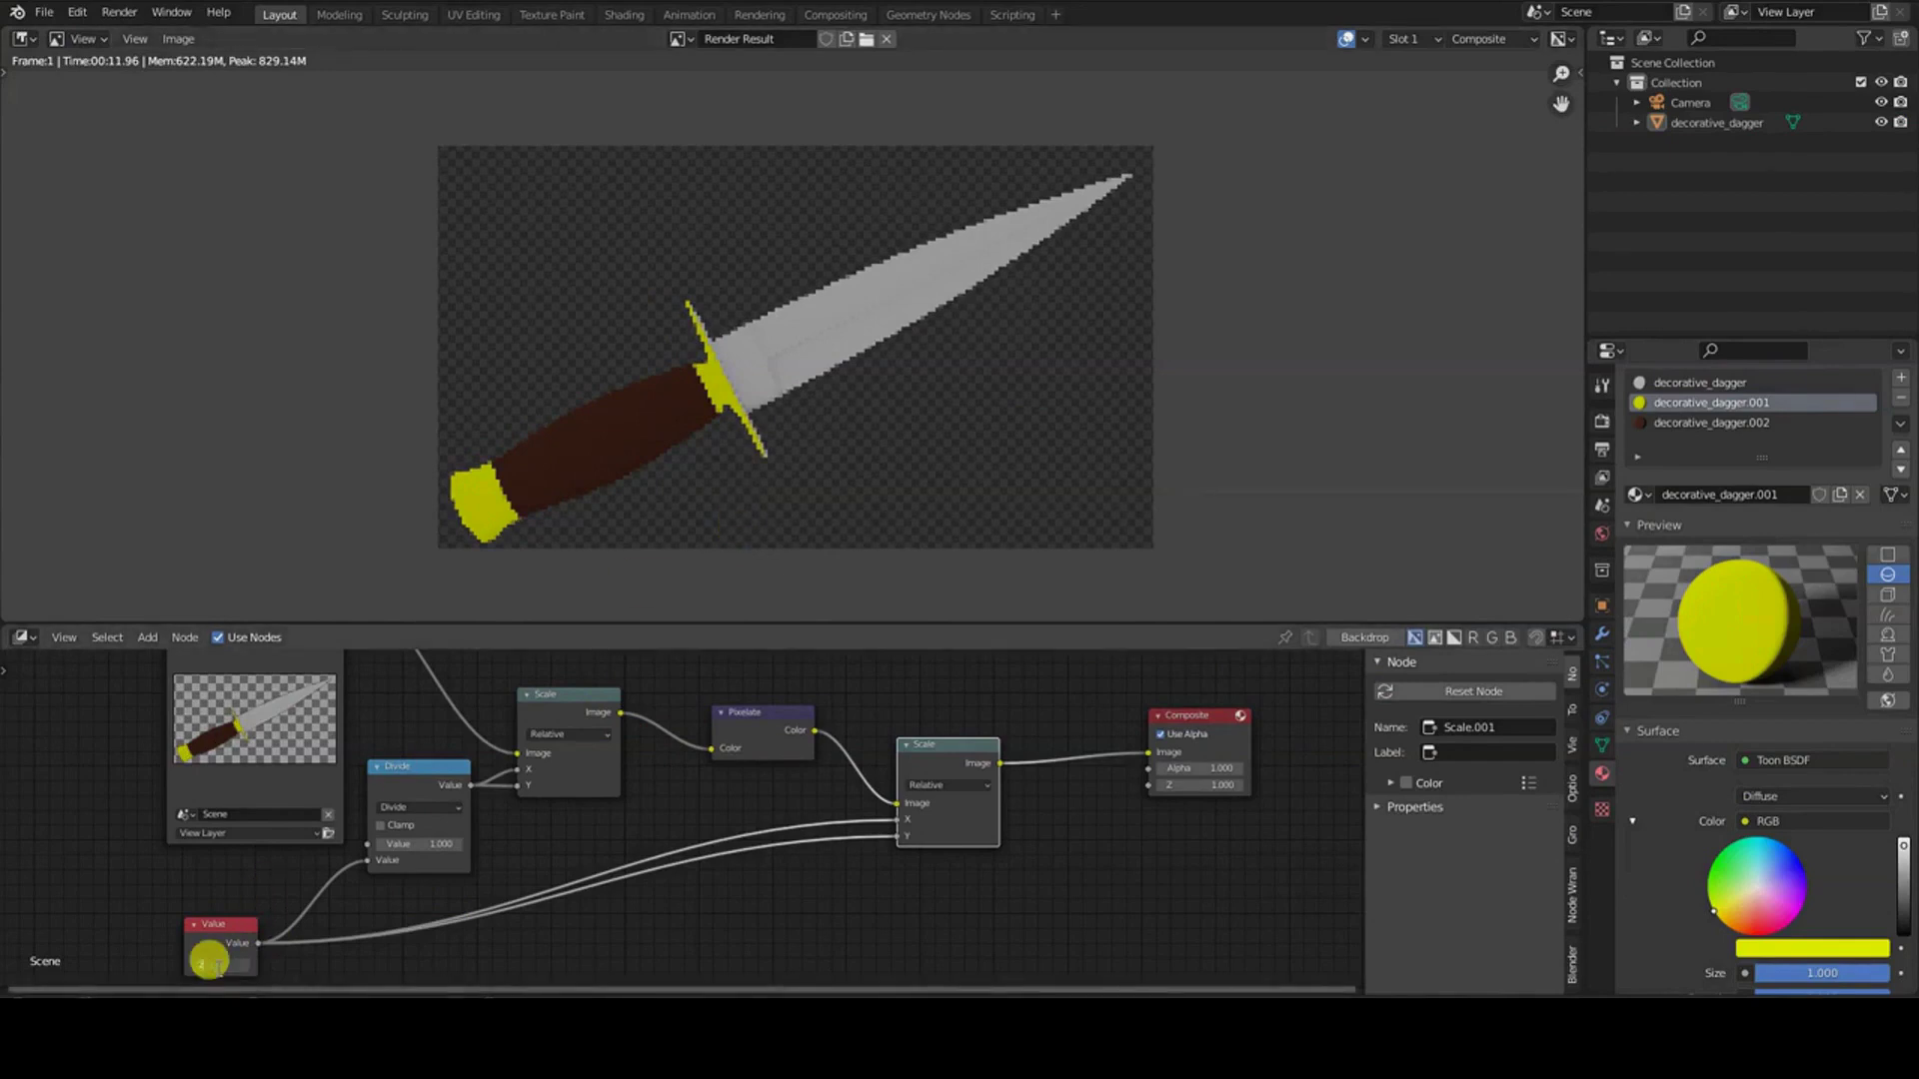
type("0")
key("Return")
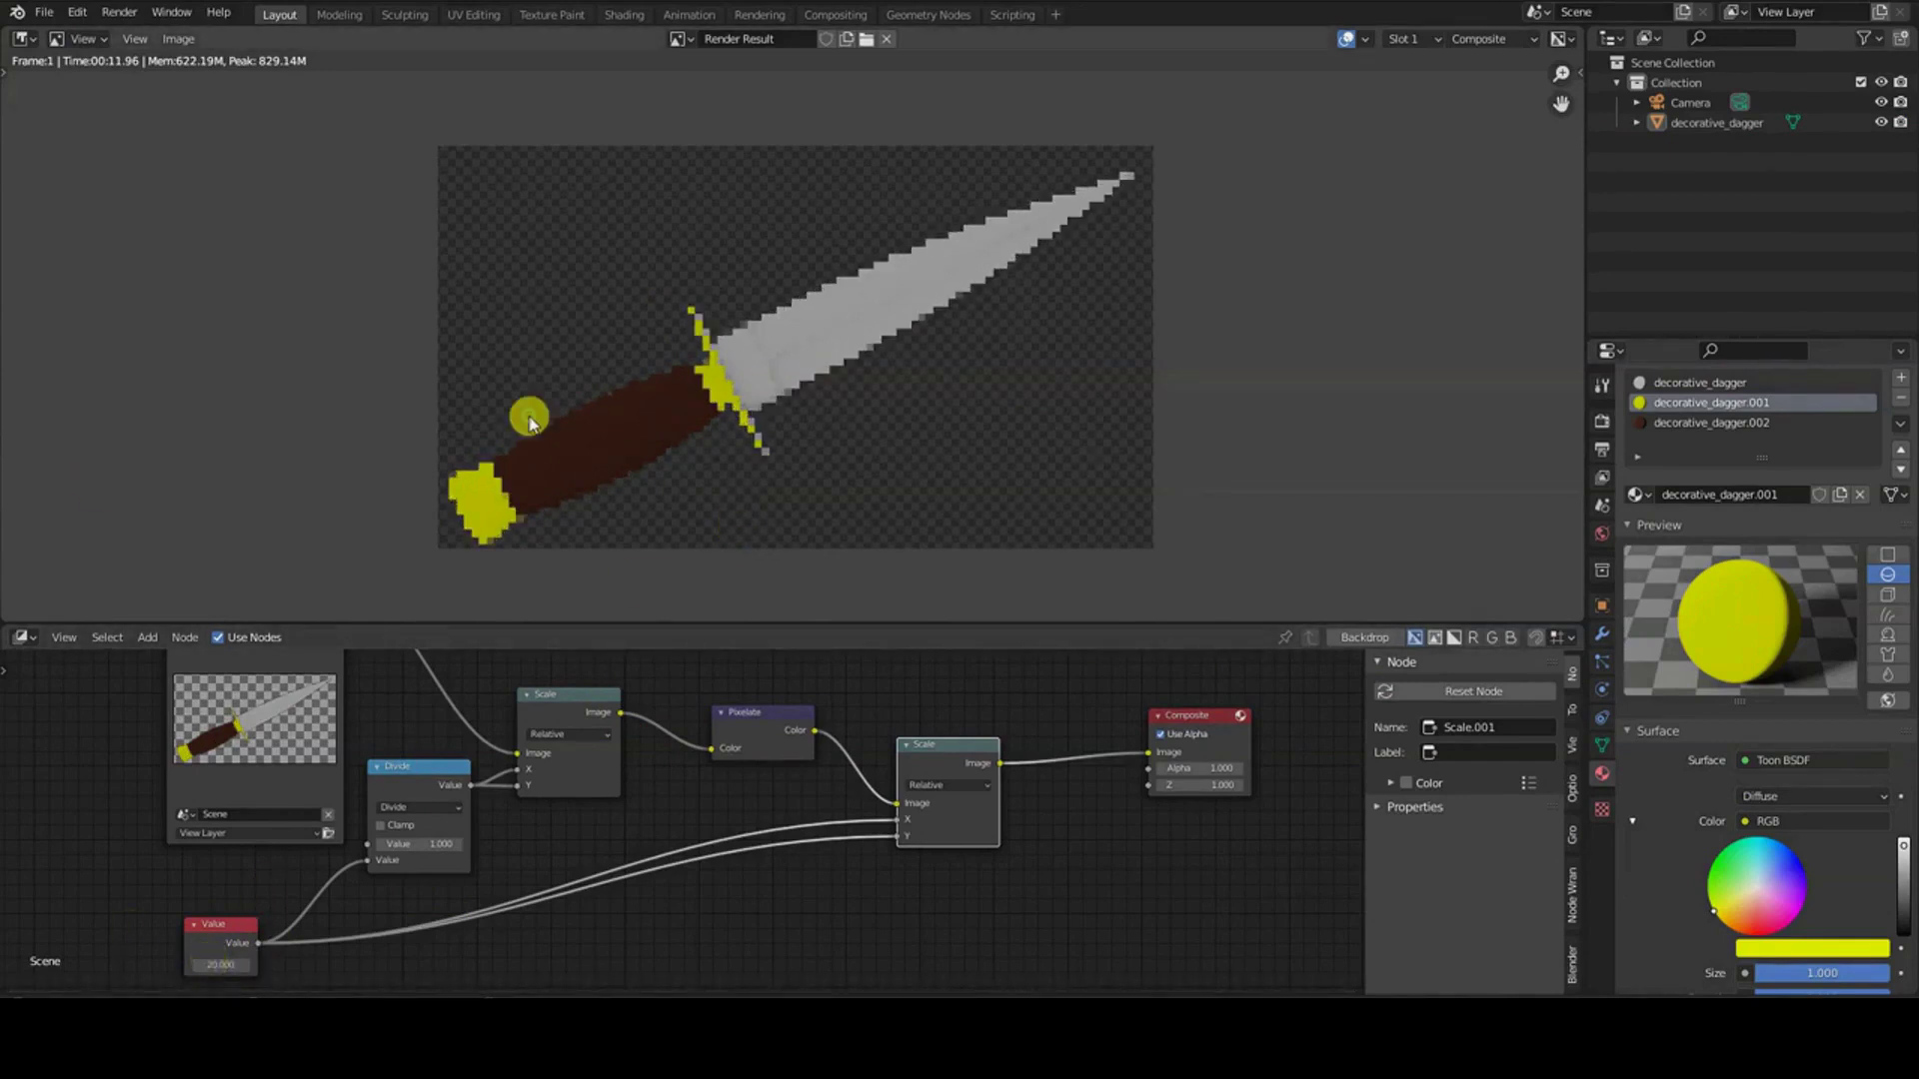
- Close the render and add a Point light beside the dagger at about X 2.94 m, Y 0.71 m, Z -0.30 m
key("Escape")
middle_click_drag(728, 419, 866, 441)
scroll(866, 441, "down", 4)
key("shift+a")
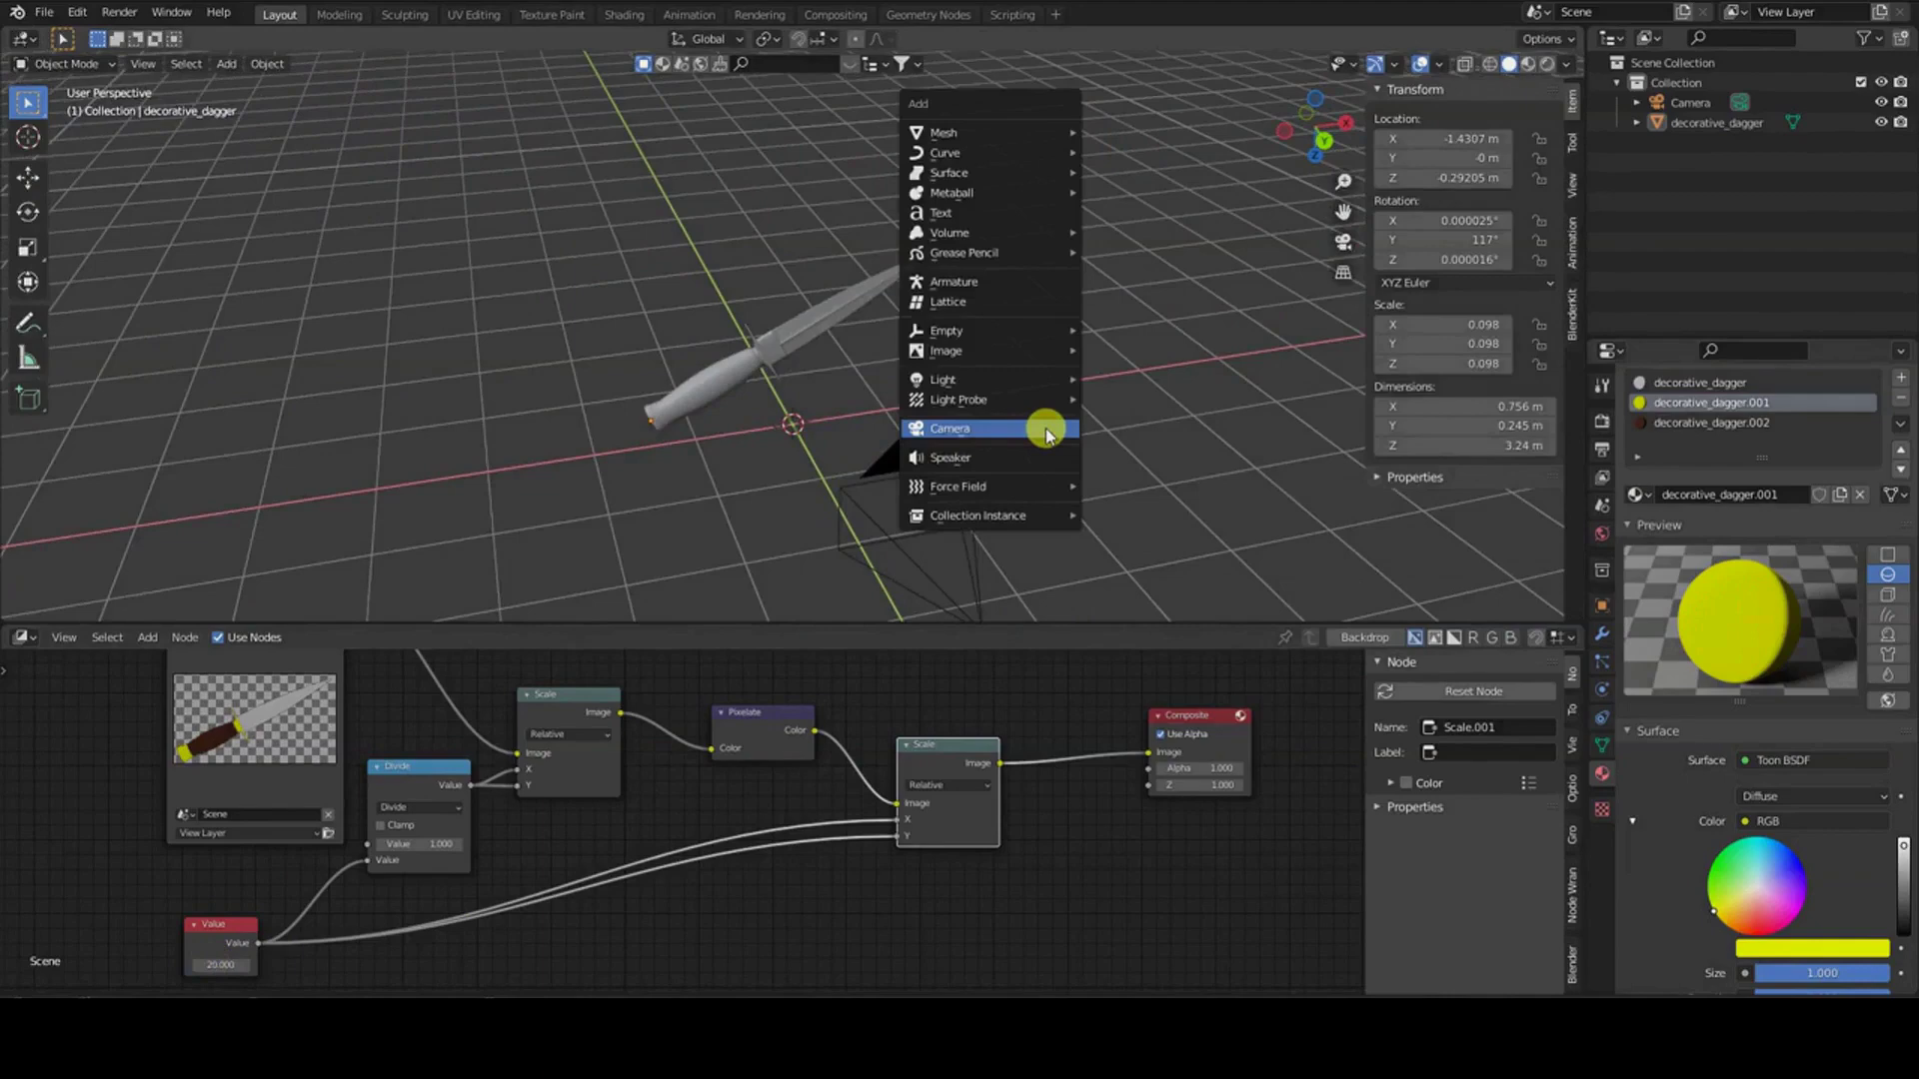
mouse_move(1019, 380)
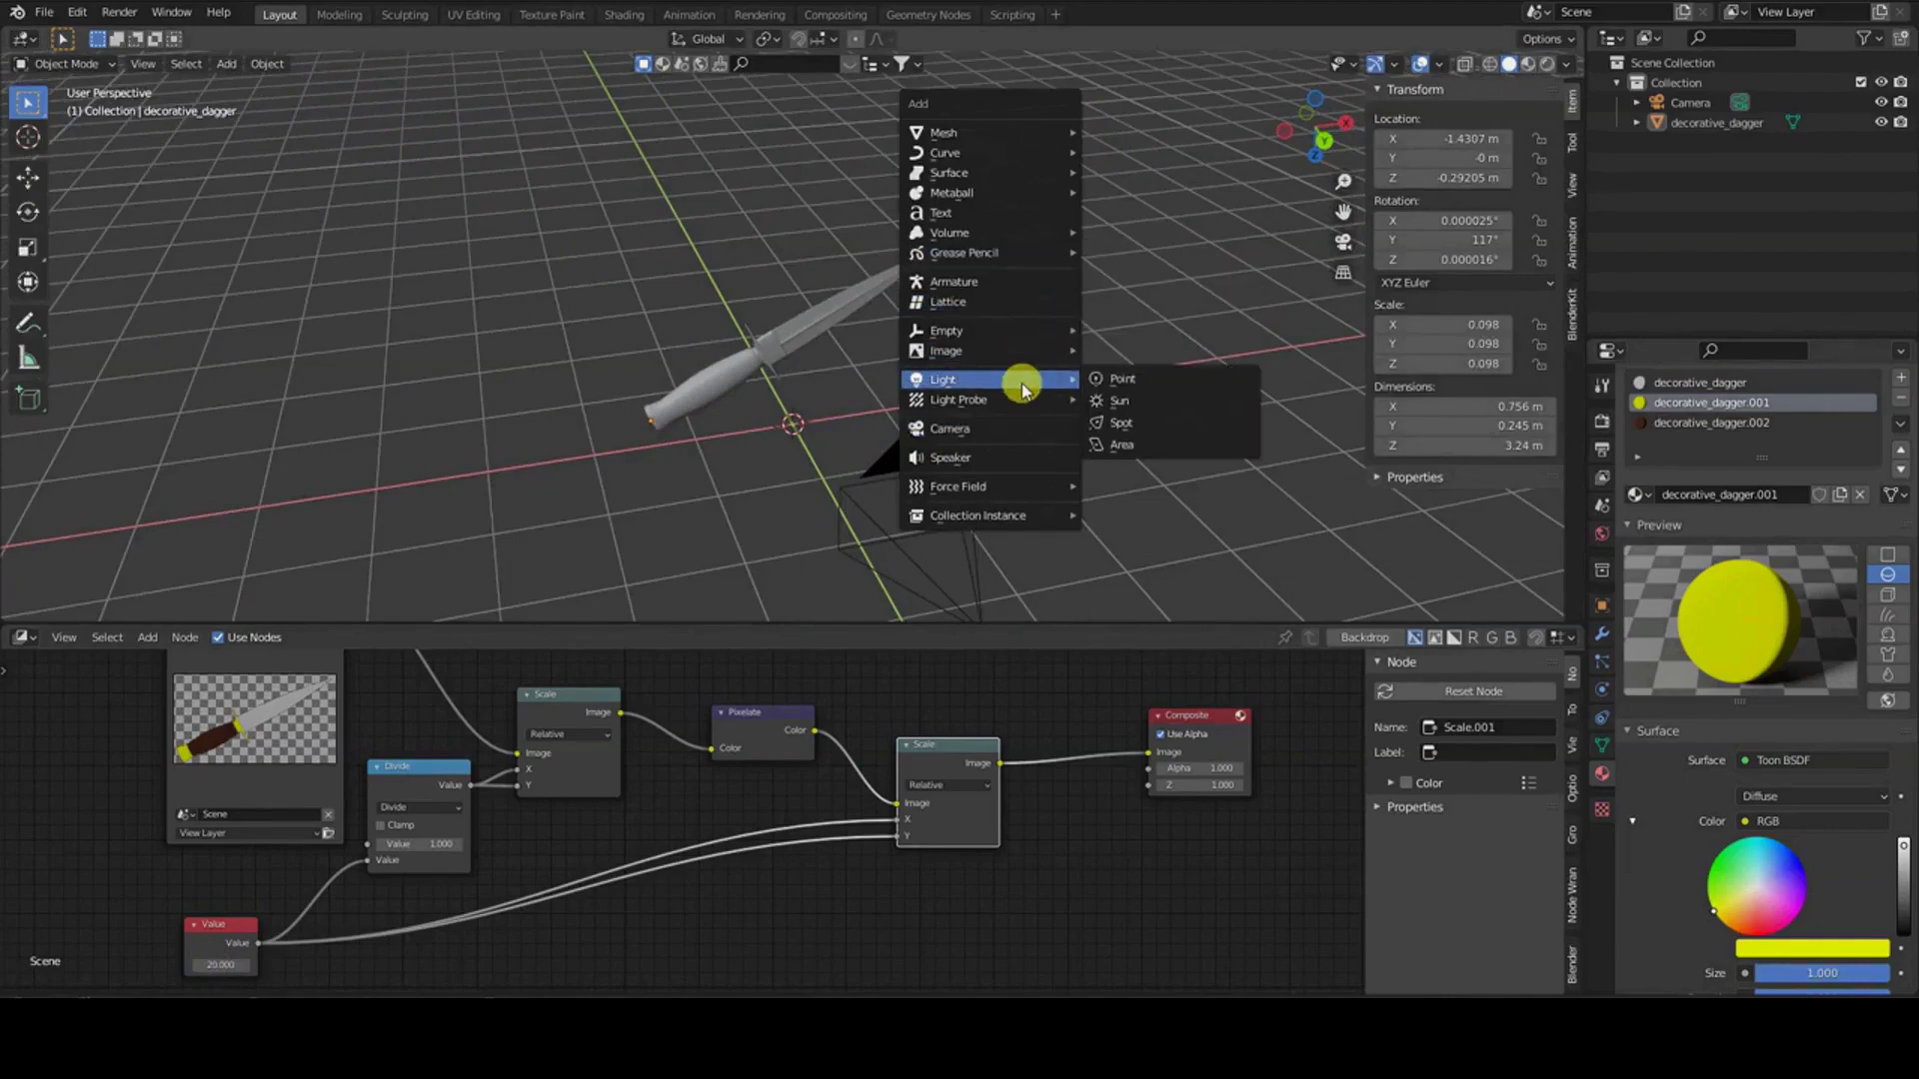
left_click(1162, 383)
key("g")
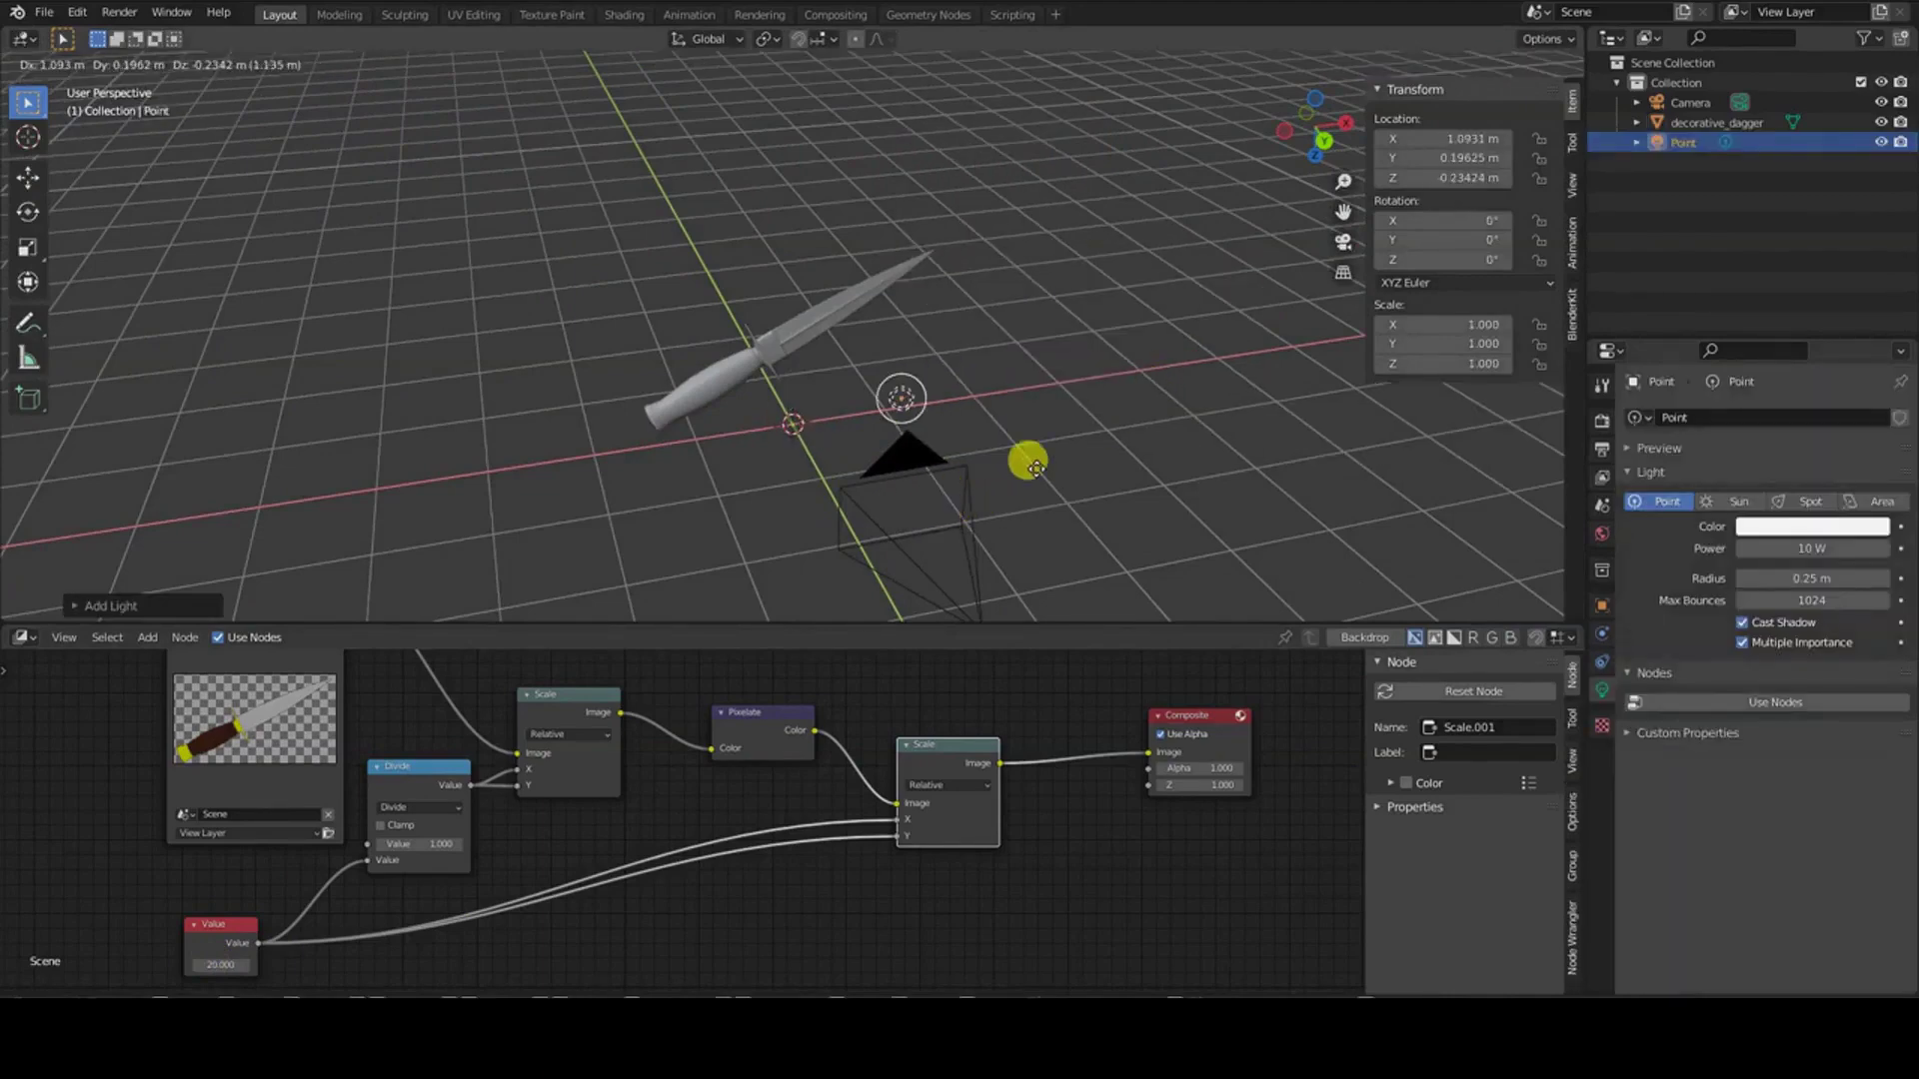
left_click(1194, 476)
- Show the camera view in Rendered shading and replace the world's environment texture with a plain RGB colour darkened to black
key("KP_0")
left_click(1197, 357)
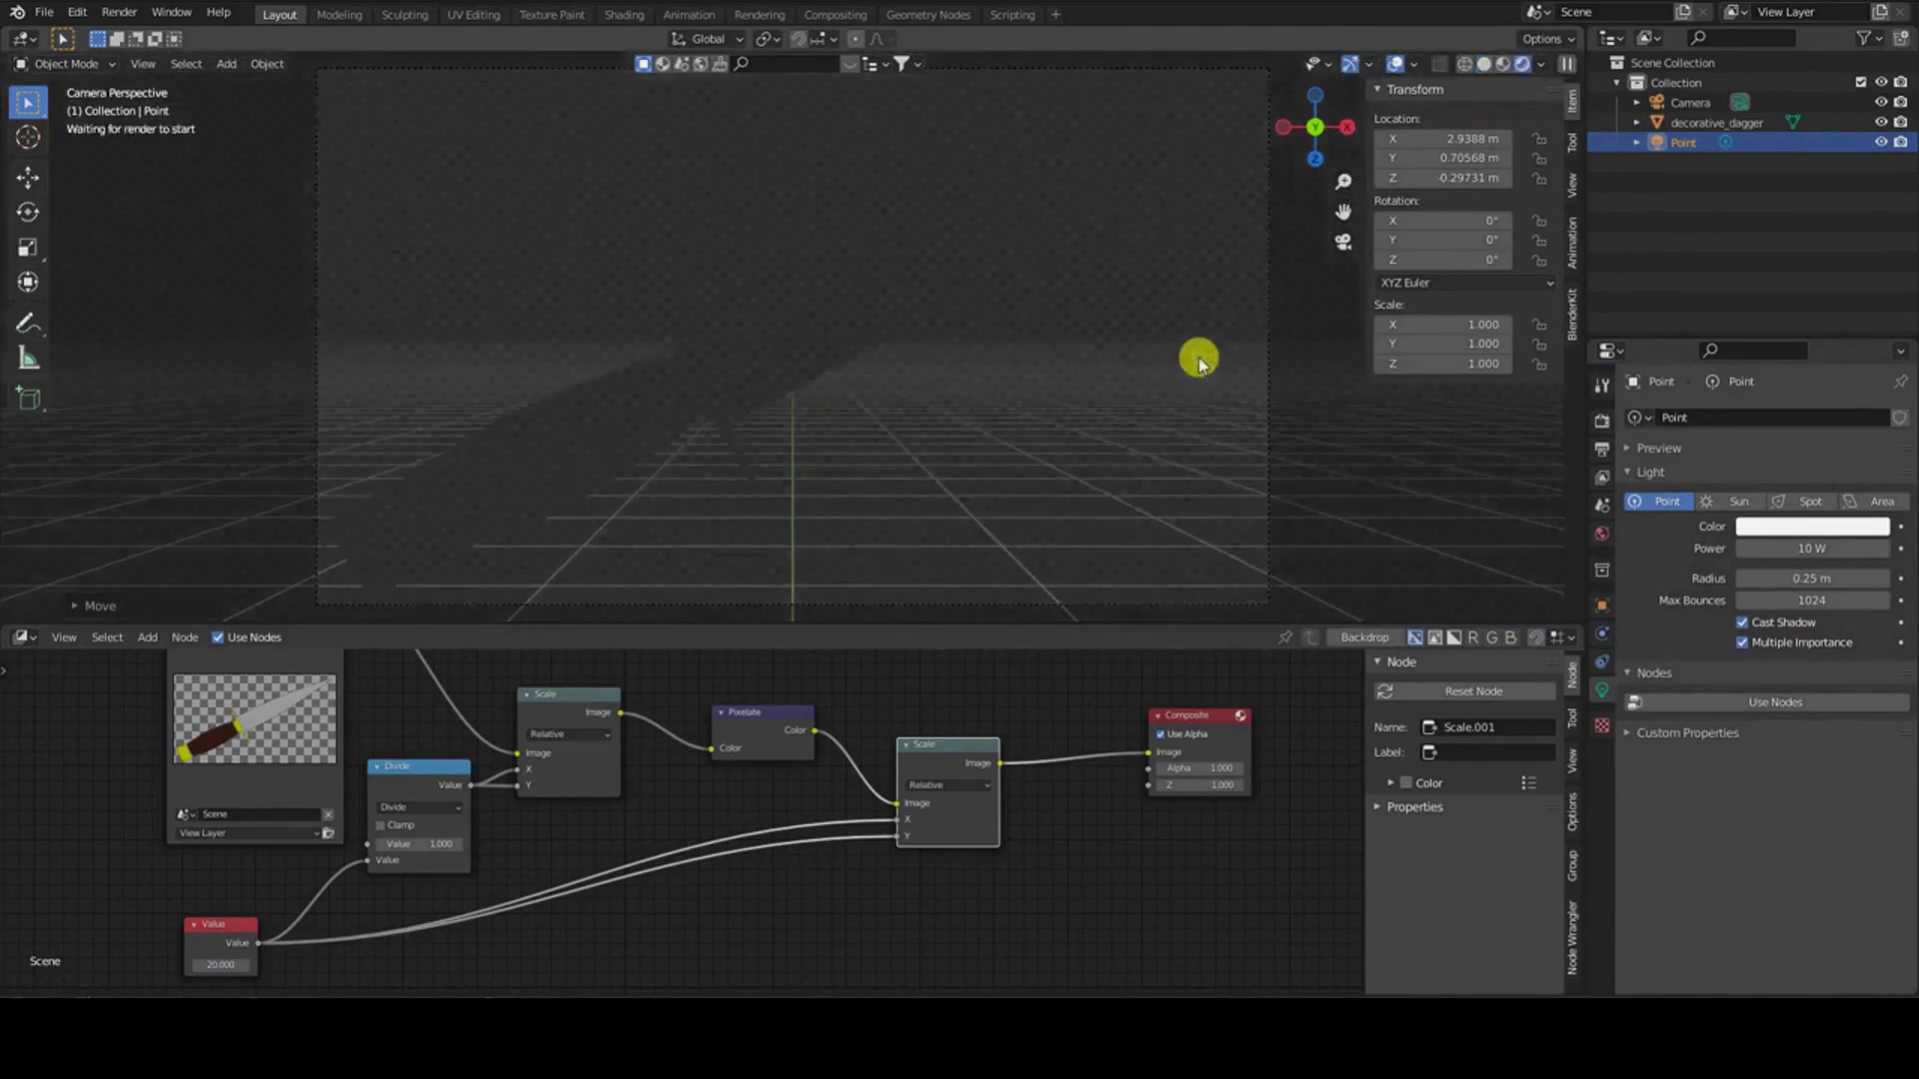
left_click(1602, 533)
left_click(1872, 557)
left_click(1803, 570)
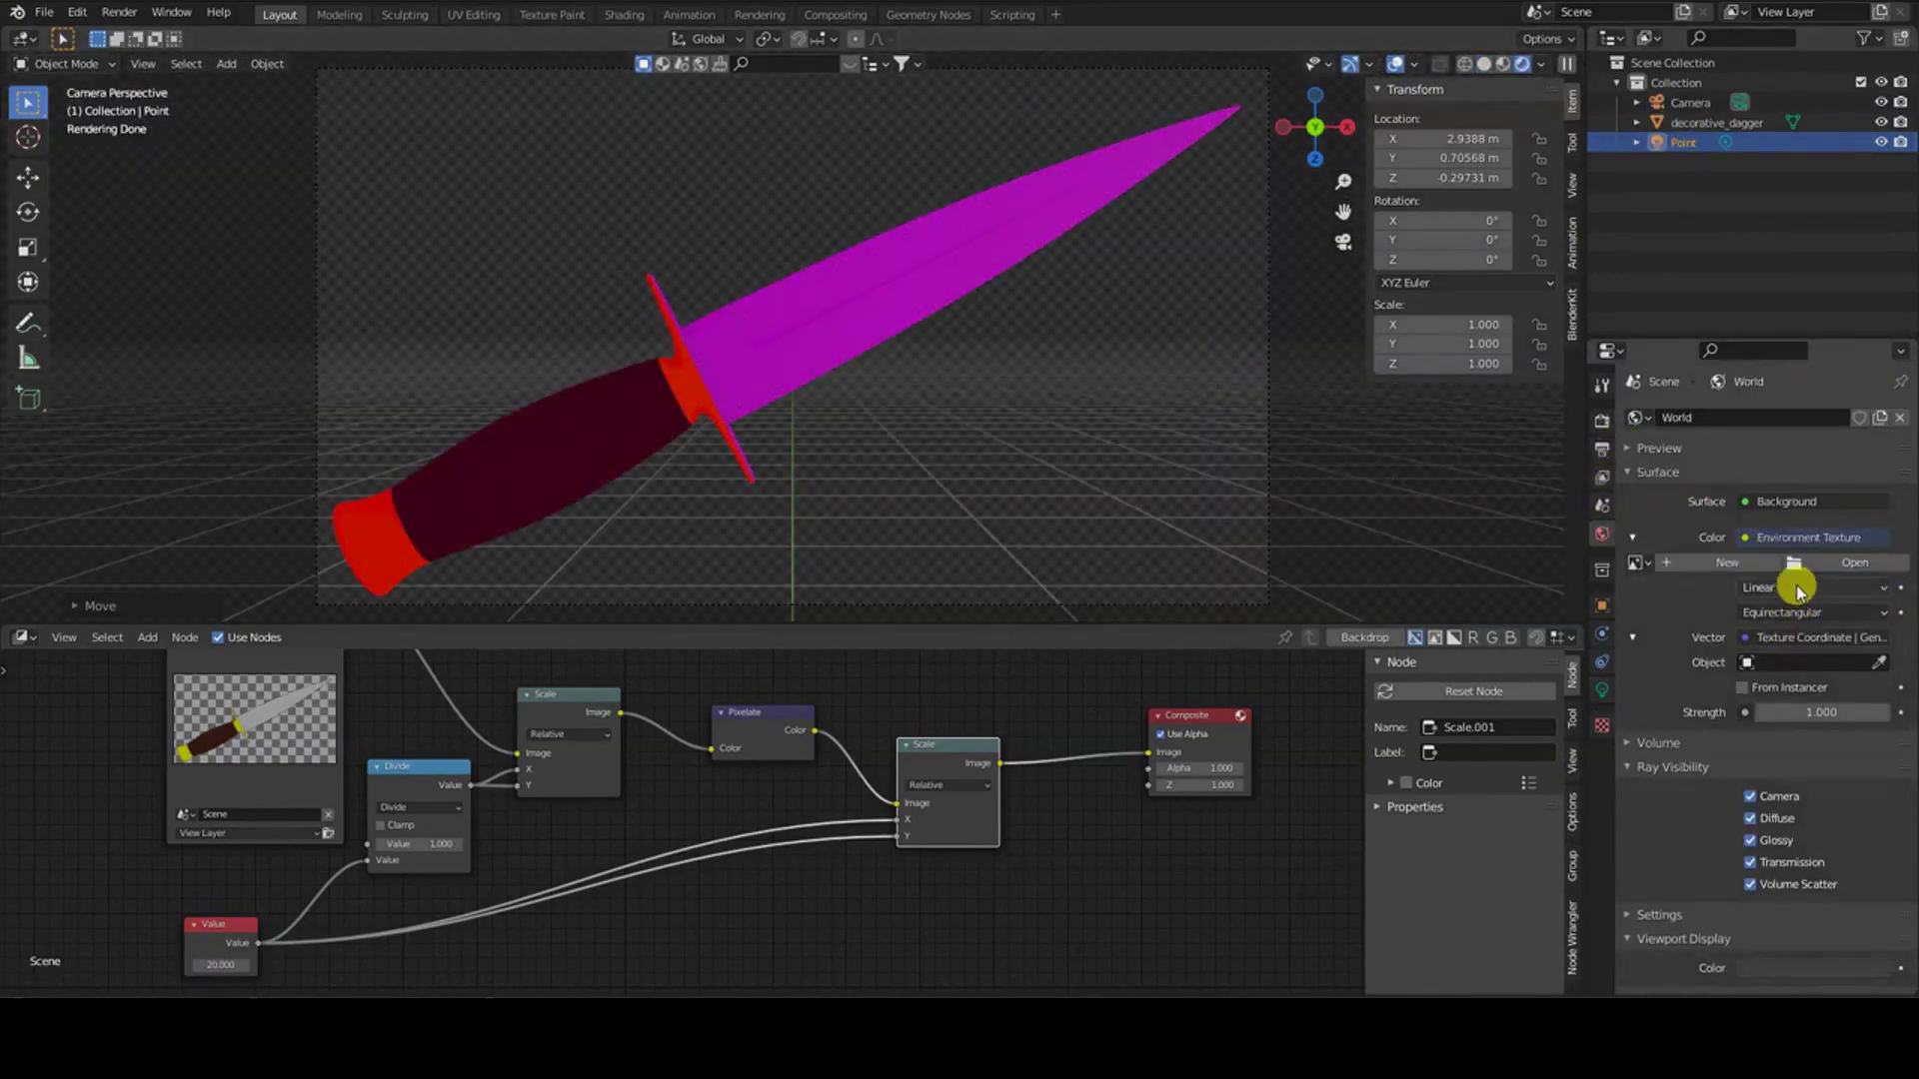
left_click(1790, 537)
left_click(1199, 635)
left_click_drag(1905, 635, 1904, 651)
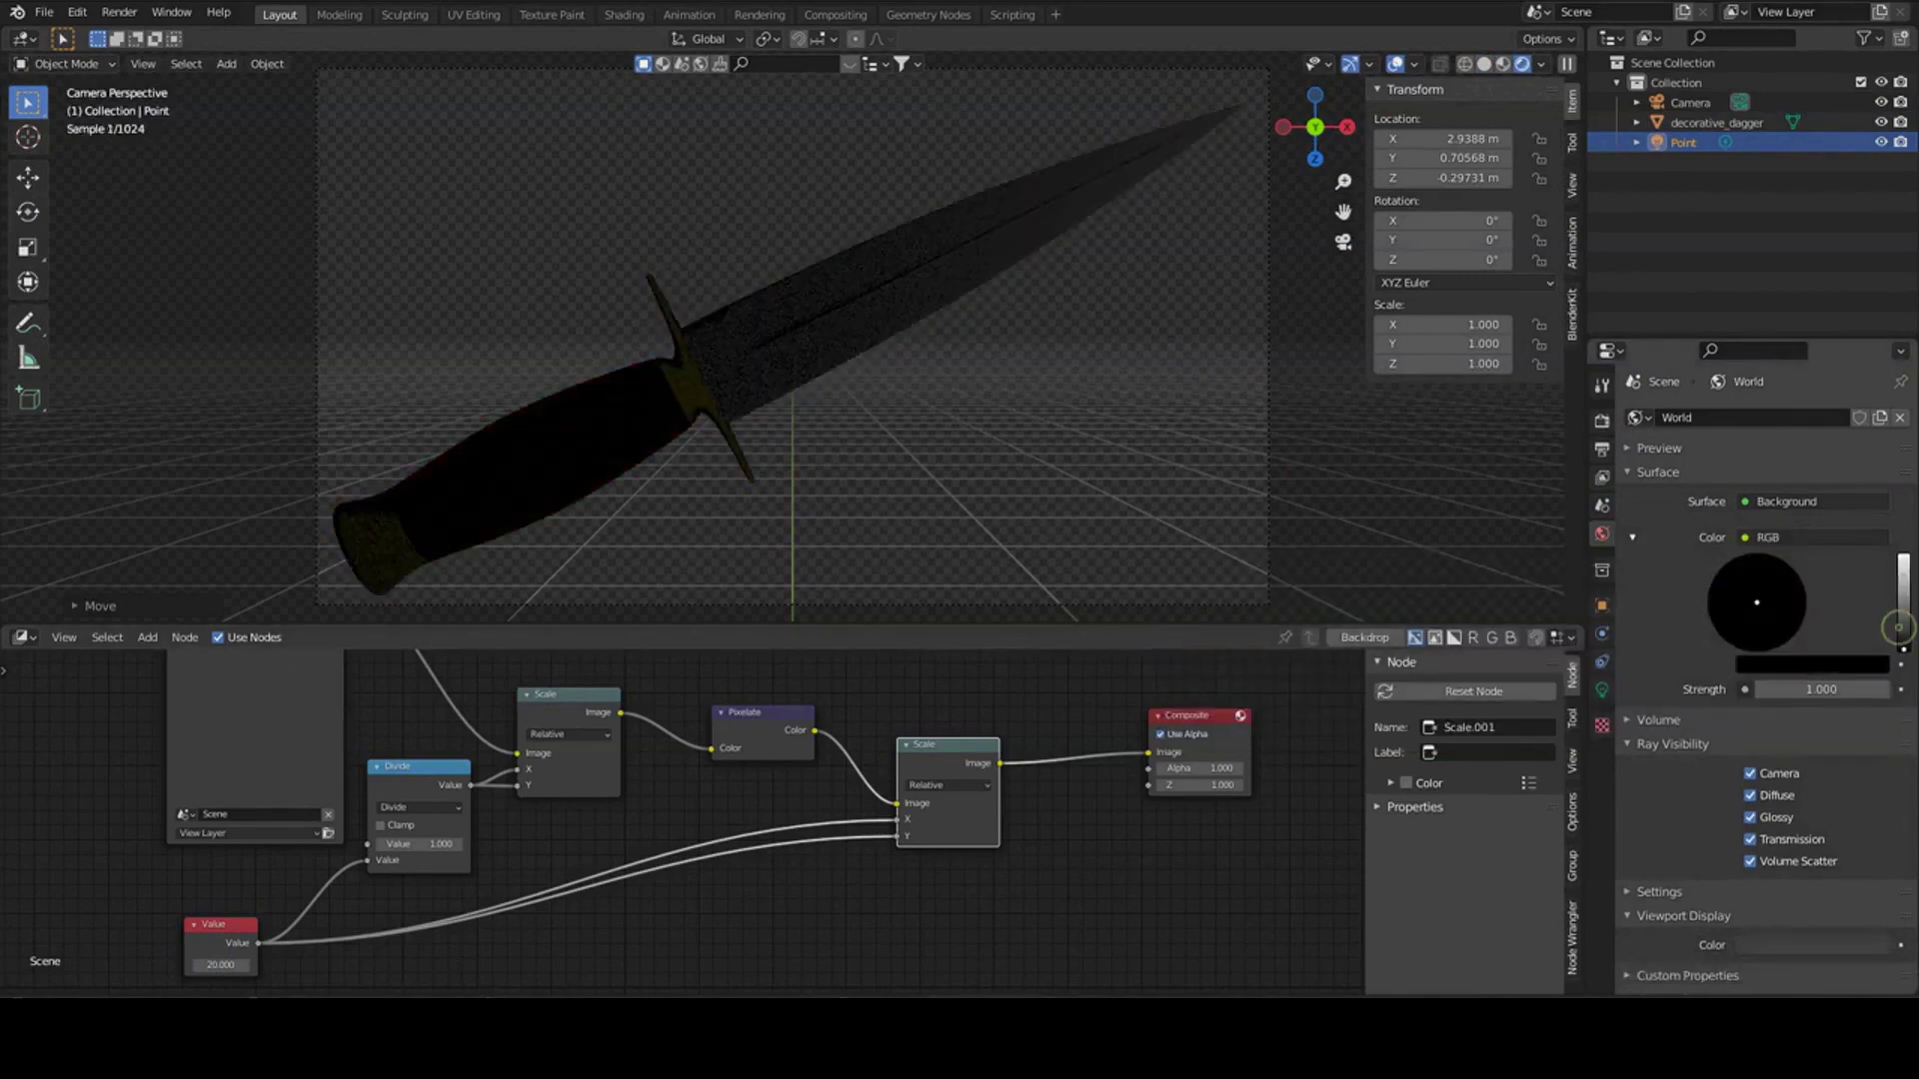
- Move the point light to about X 1.33 m, Y 1.76 m, Z -0.16 m and raise its power to 170.8 W
middle_click_drag(912, 312, 1142, 402)
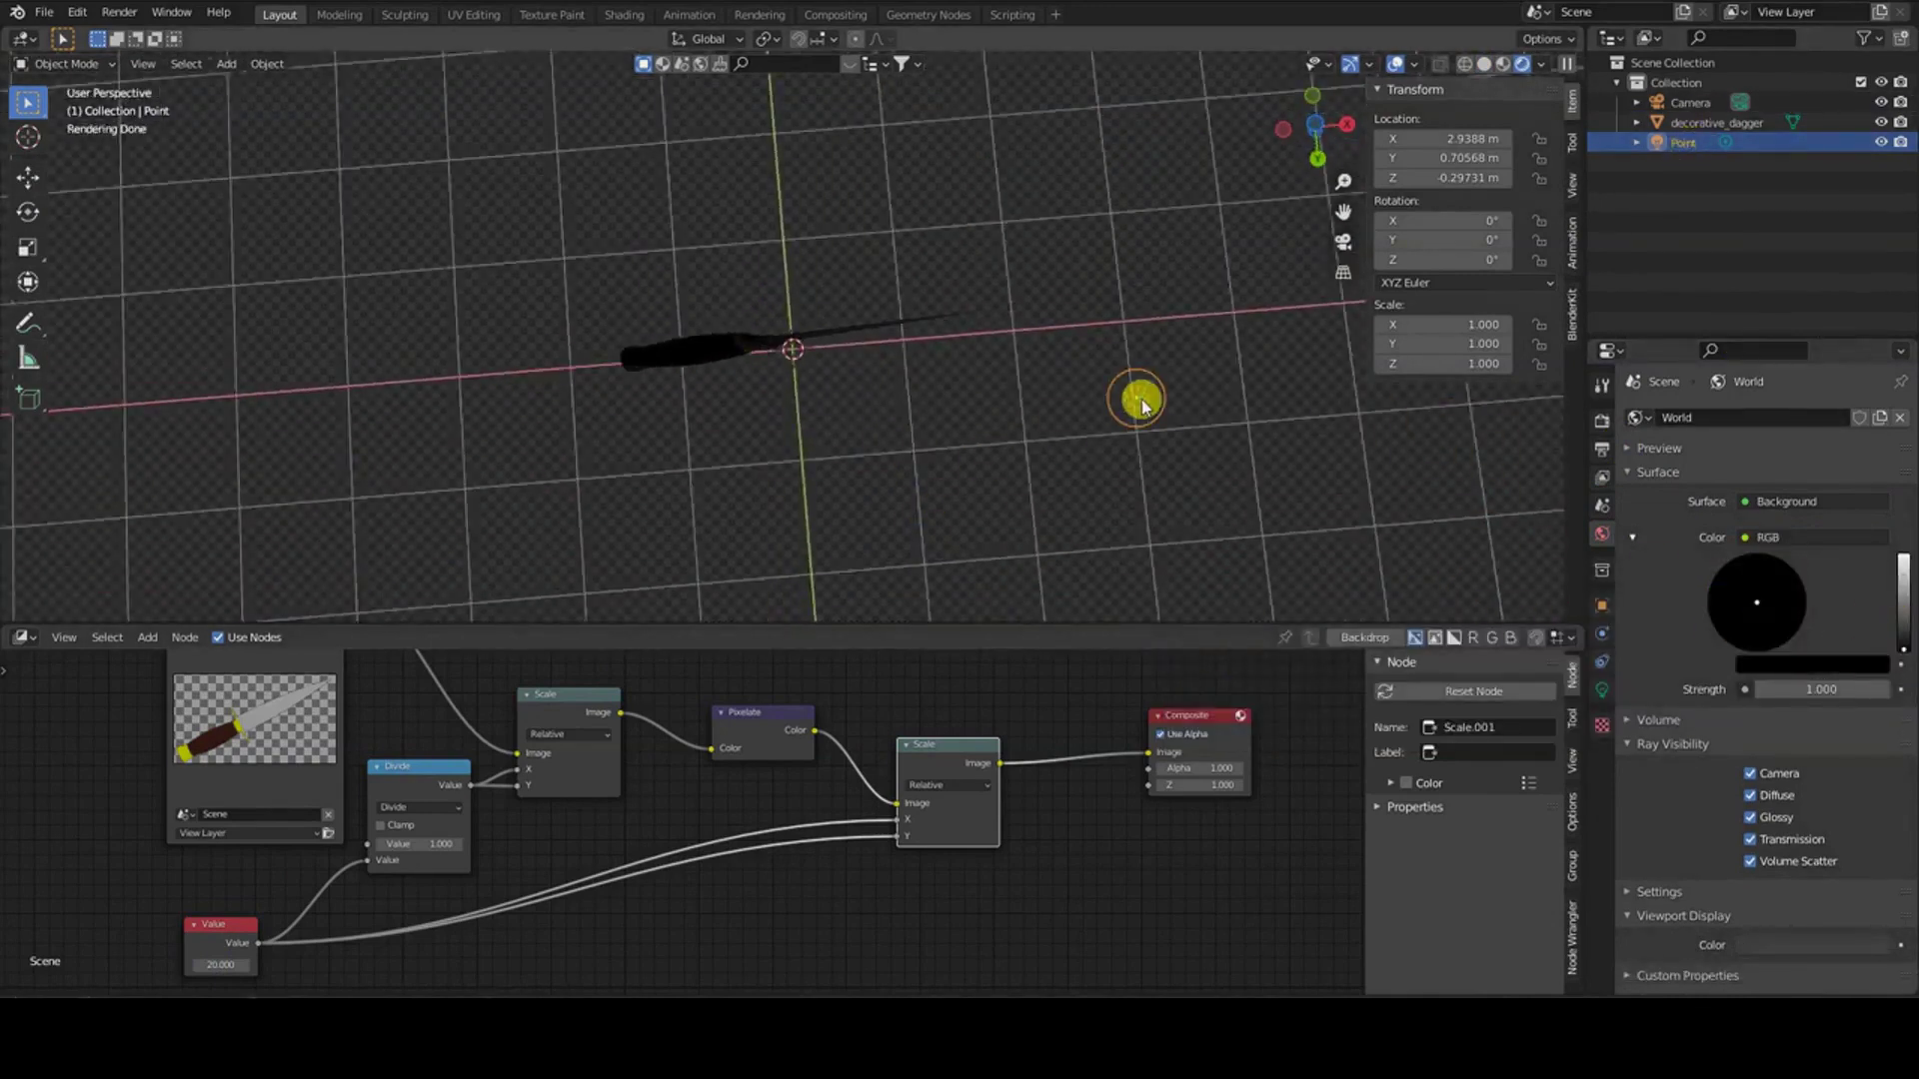
left_click_drag(1137, 405, 962, 537)
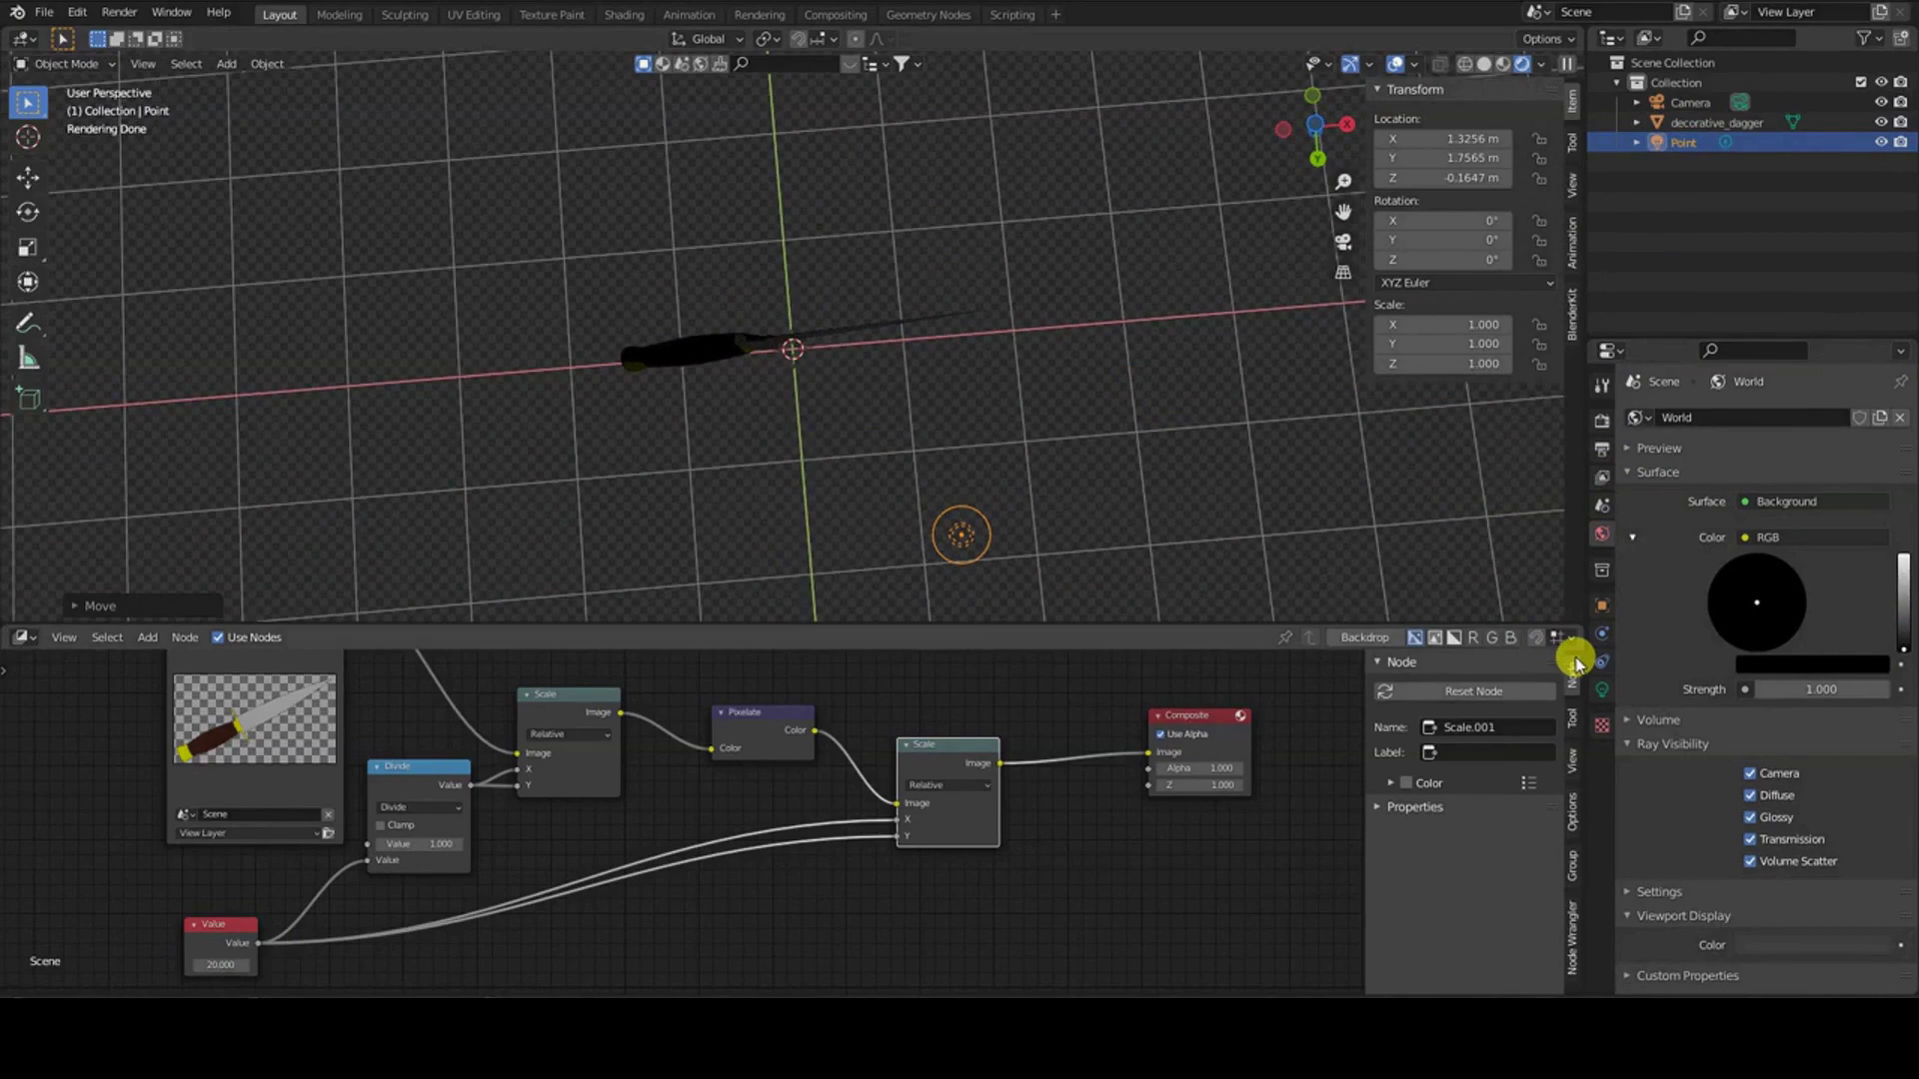
left_click(1602, 690)
left_click_drag(1784, 548, 1859, 547)
key("KP_0")
- Move the point light along the Z axis to about -3.30 m and return to the camera view
middle_click_drag(675, 442, 999, 487)
scroll(1000, 487, "down", 2)
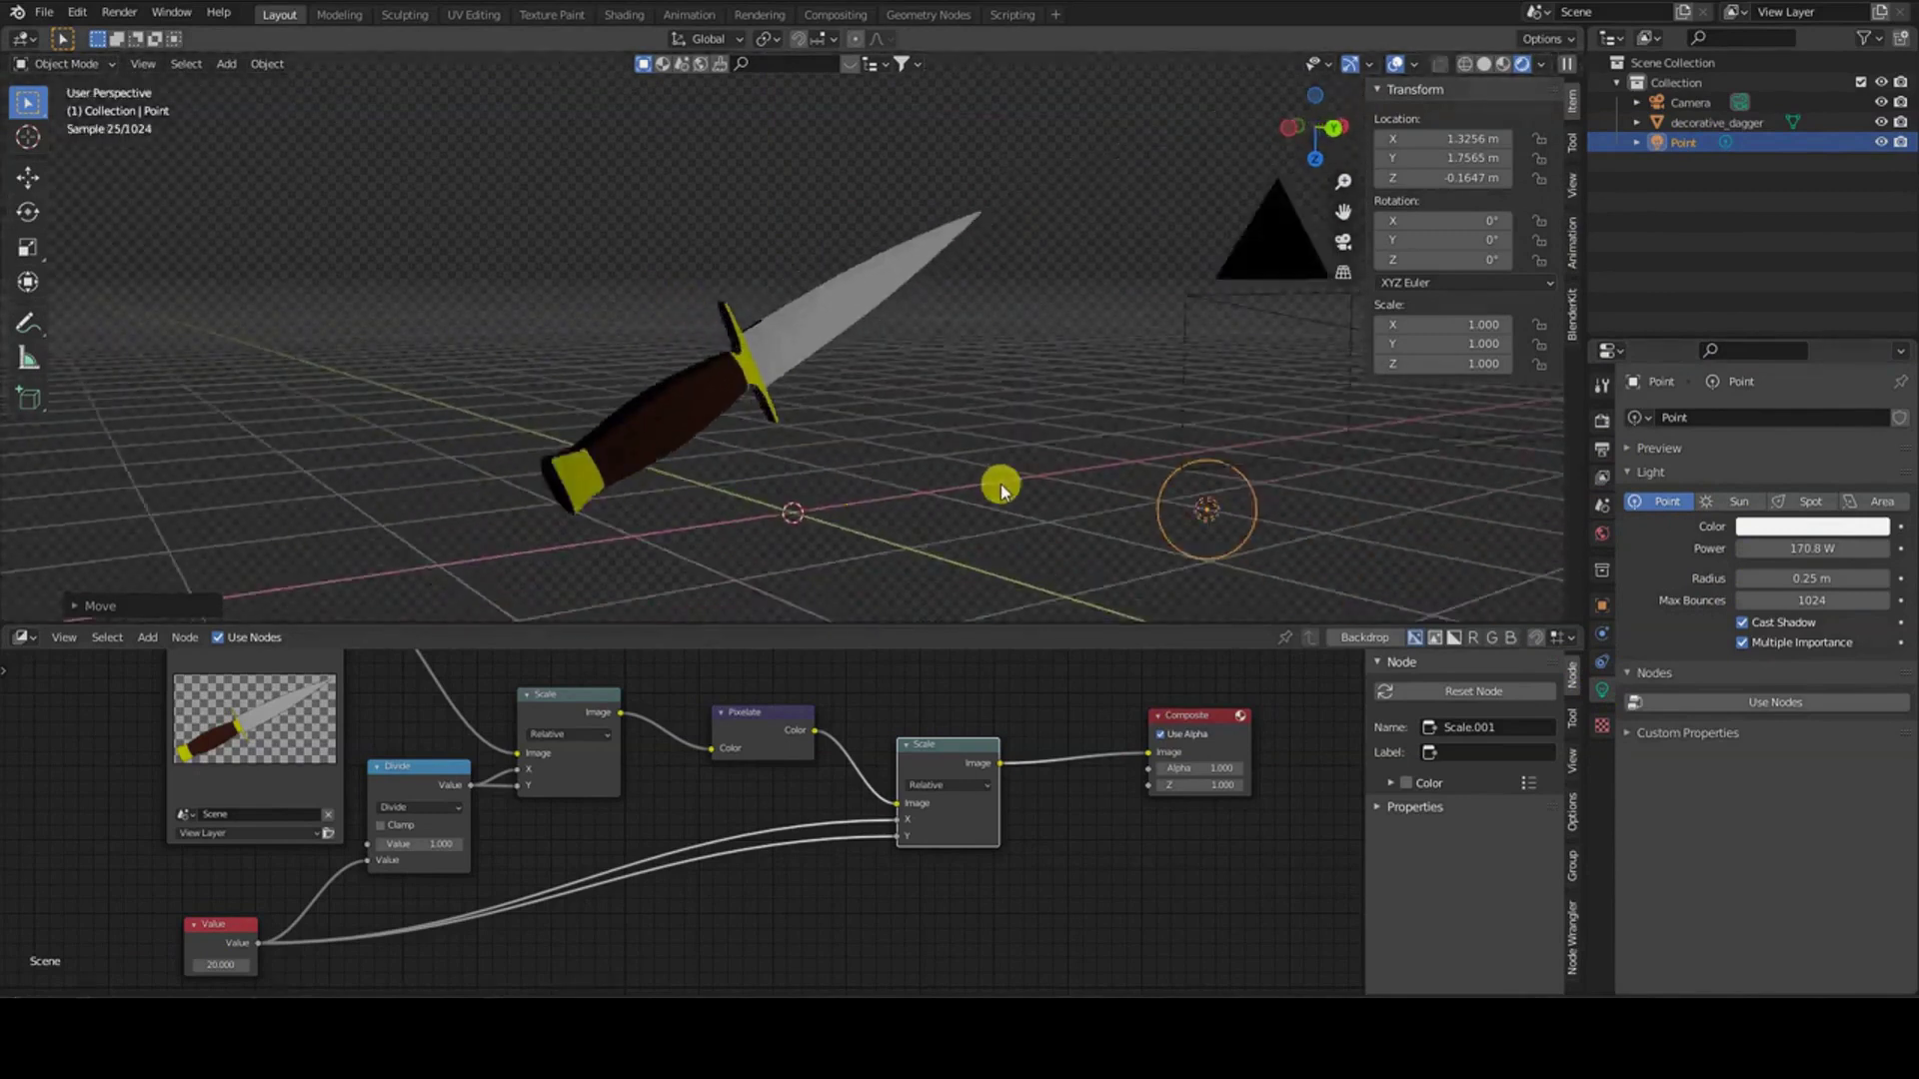
key("g")
key("z")
left_click(1066, 422)
key("KP_0")
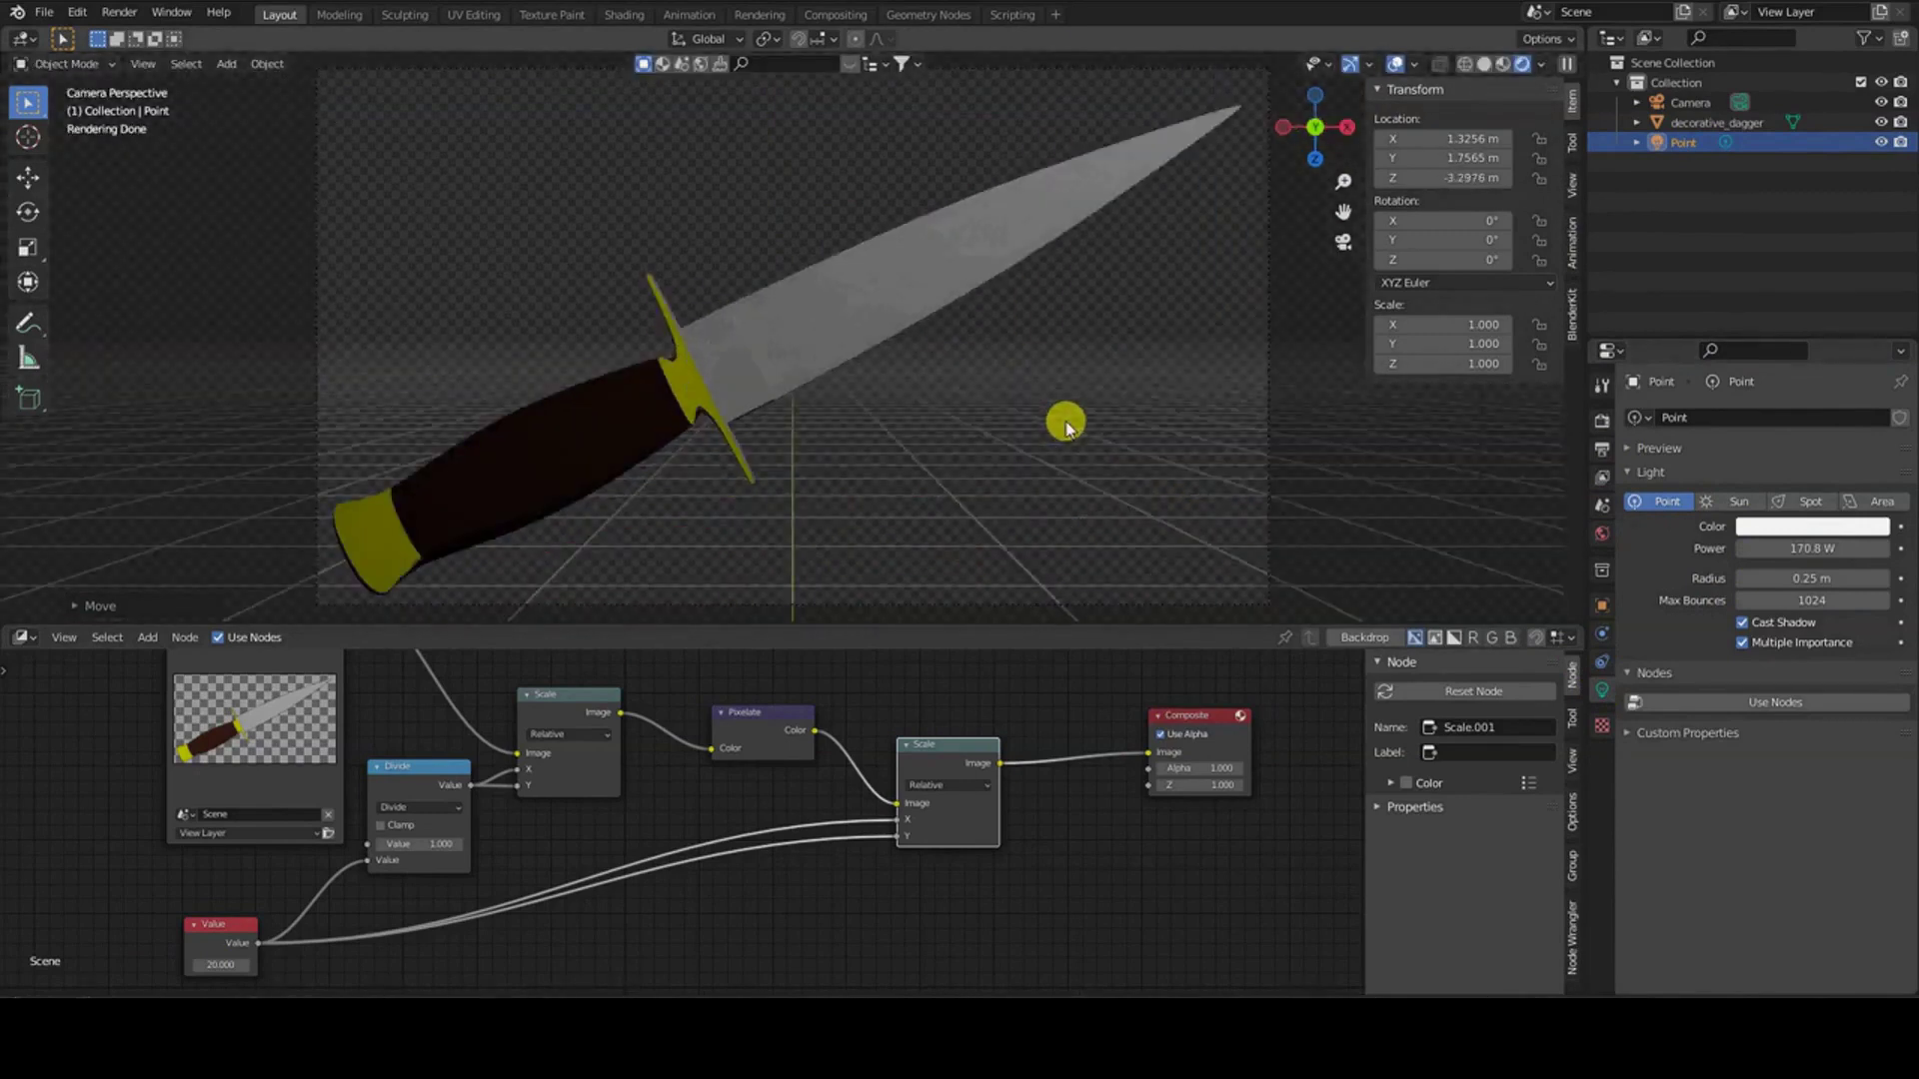
- Reposition the point light to about X -2.04 m, Z -3.51 m, raise its power to 372.9 W, and deselect it
key("g")
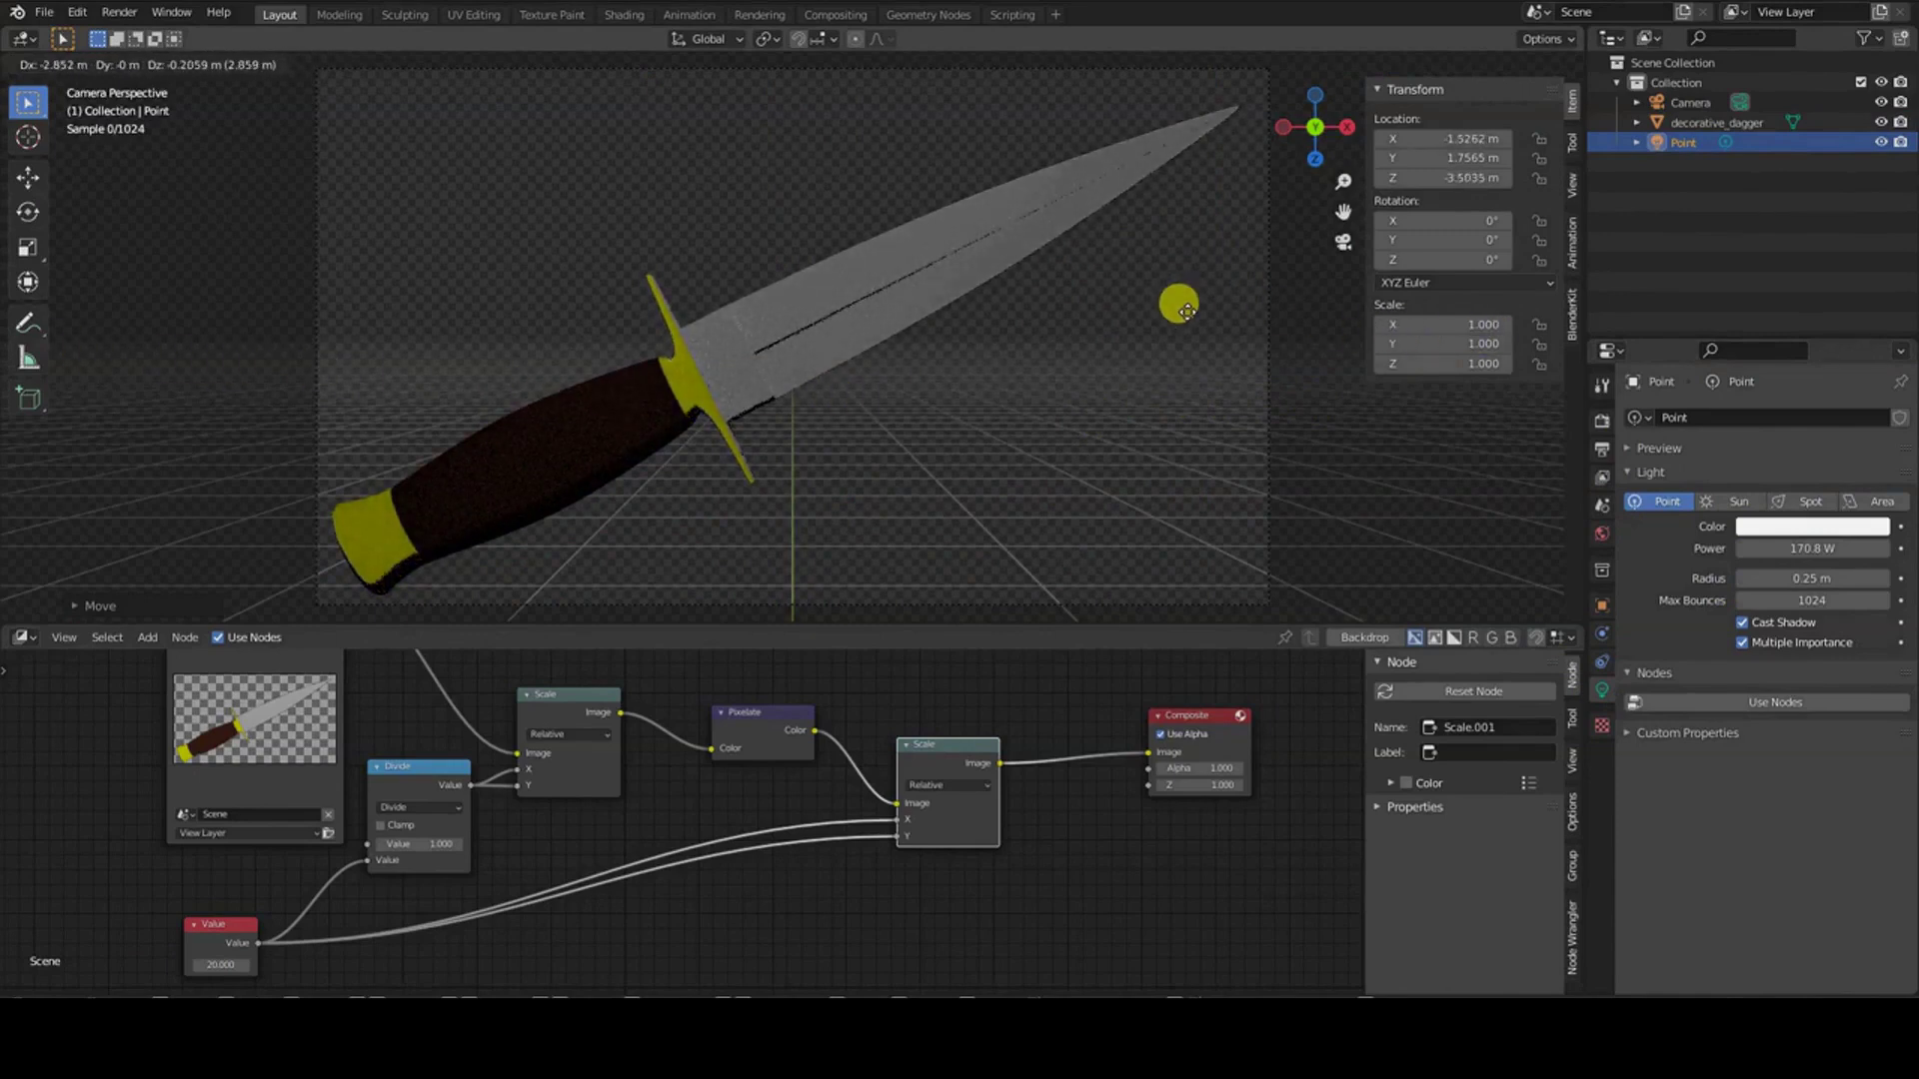
left_click(934, 303)
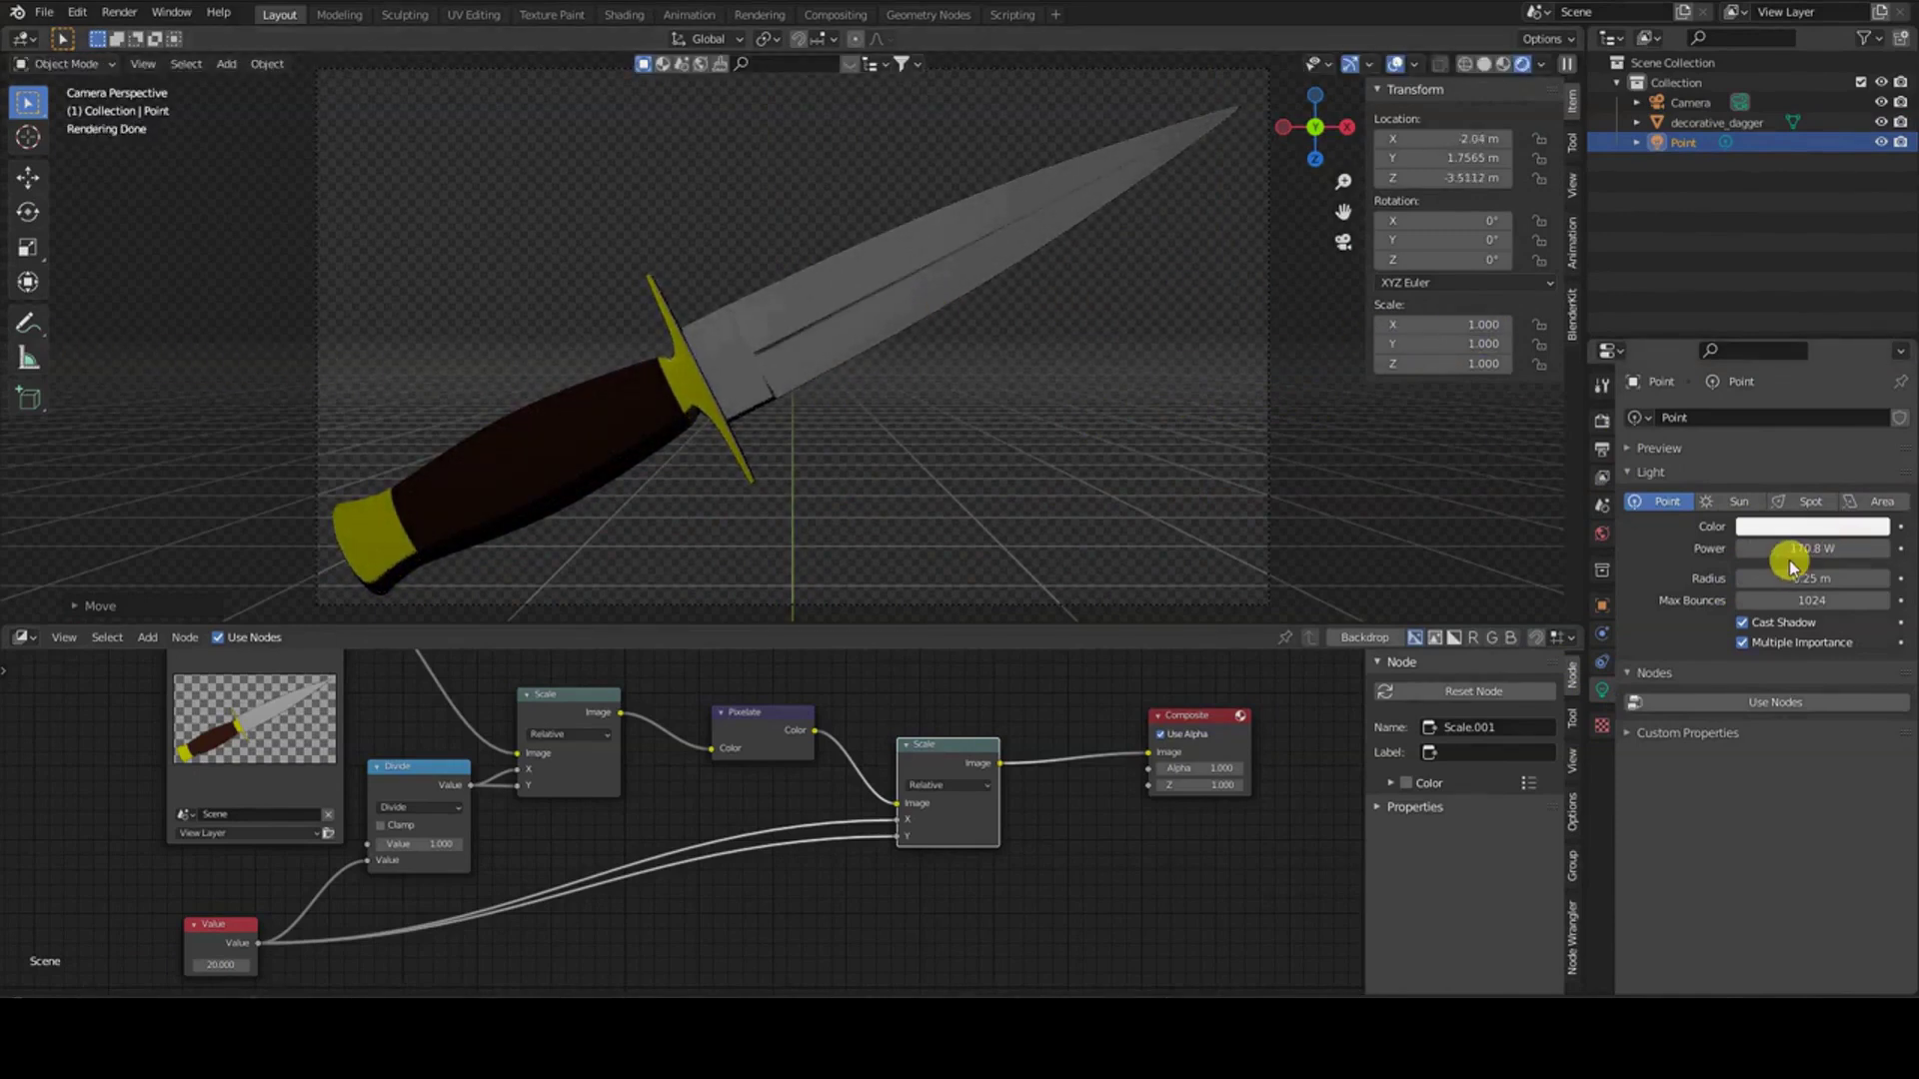
left_click_drag(1790, 550, 1889, 548)
left_click(930, 480)
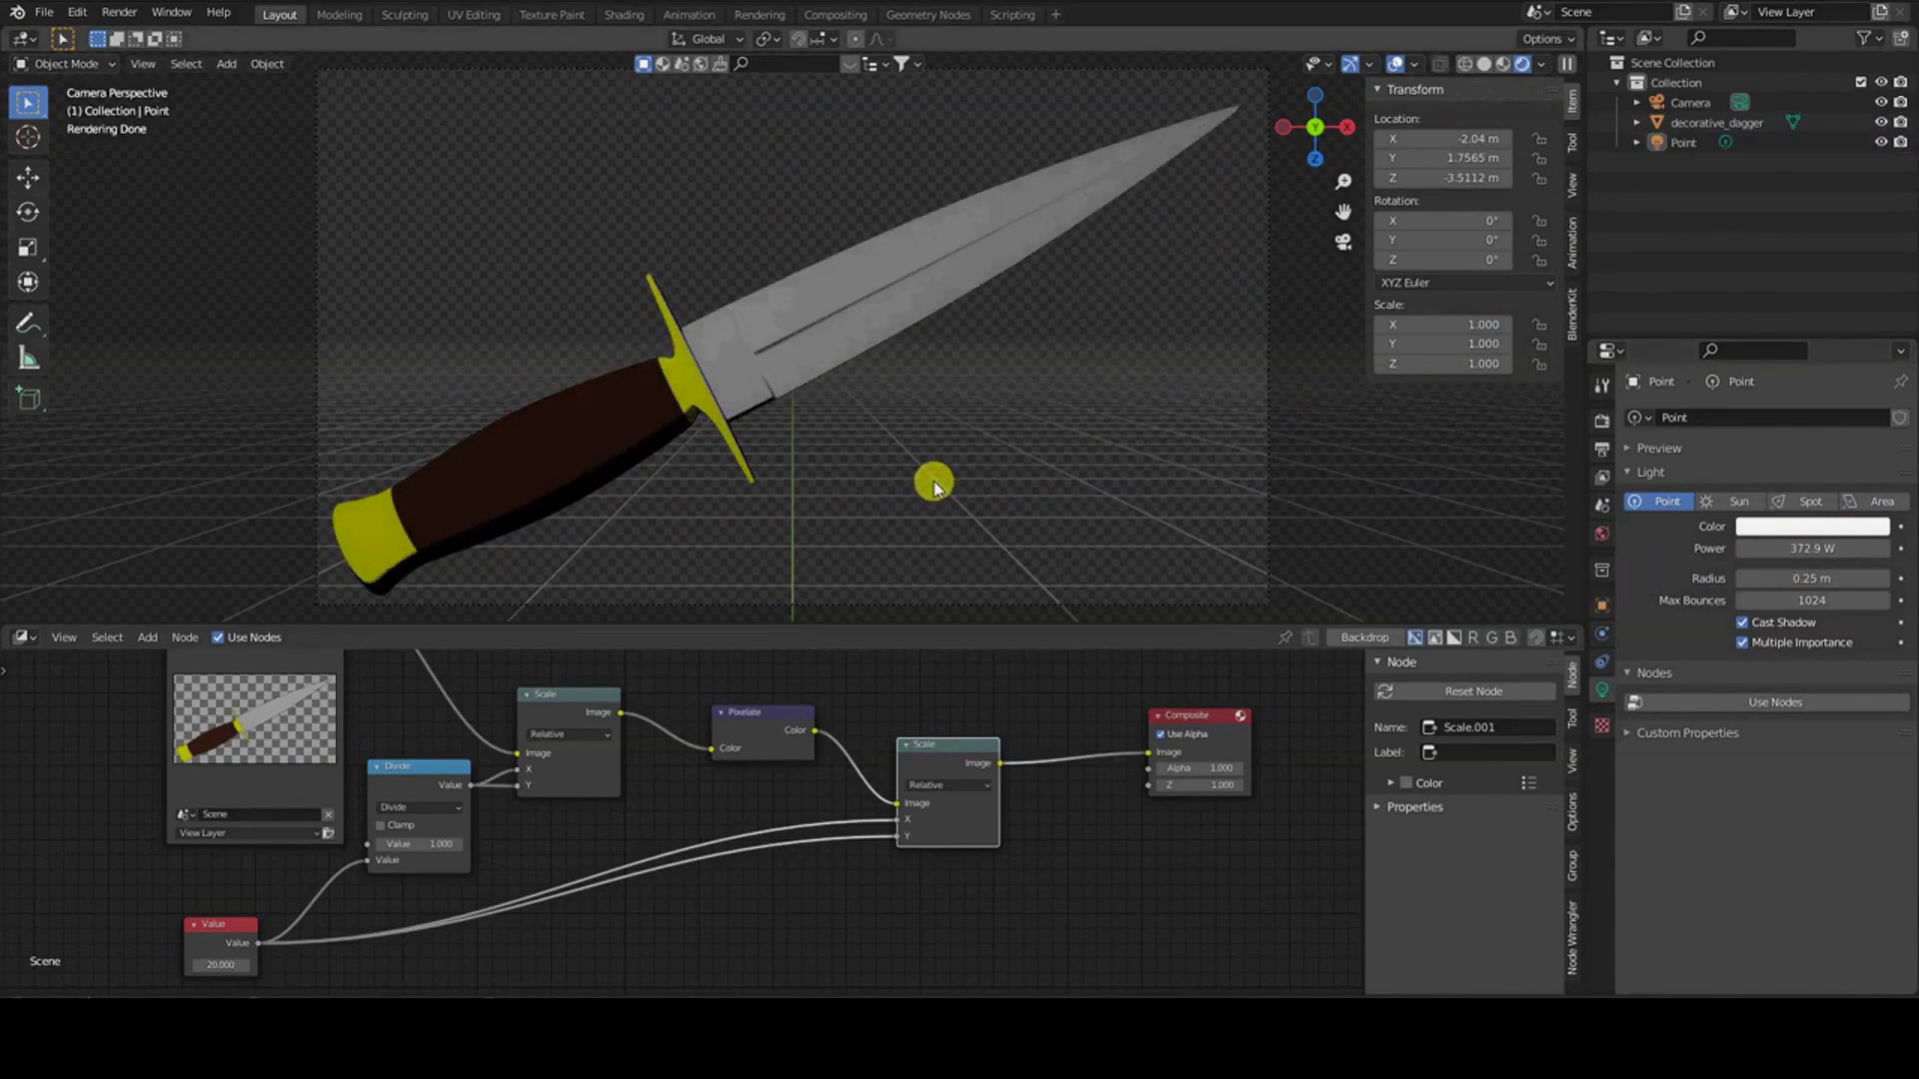
- Render the relit dagger and try different pixel sizes in the Value node, including 25
key("F12")
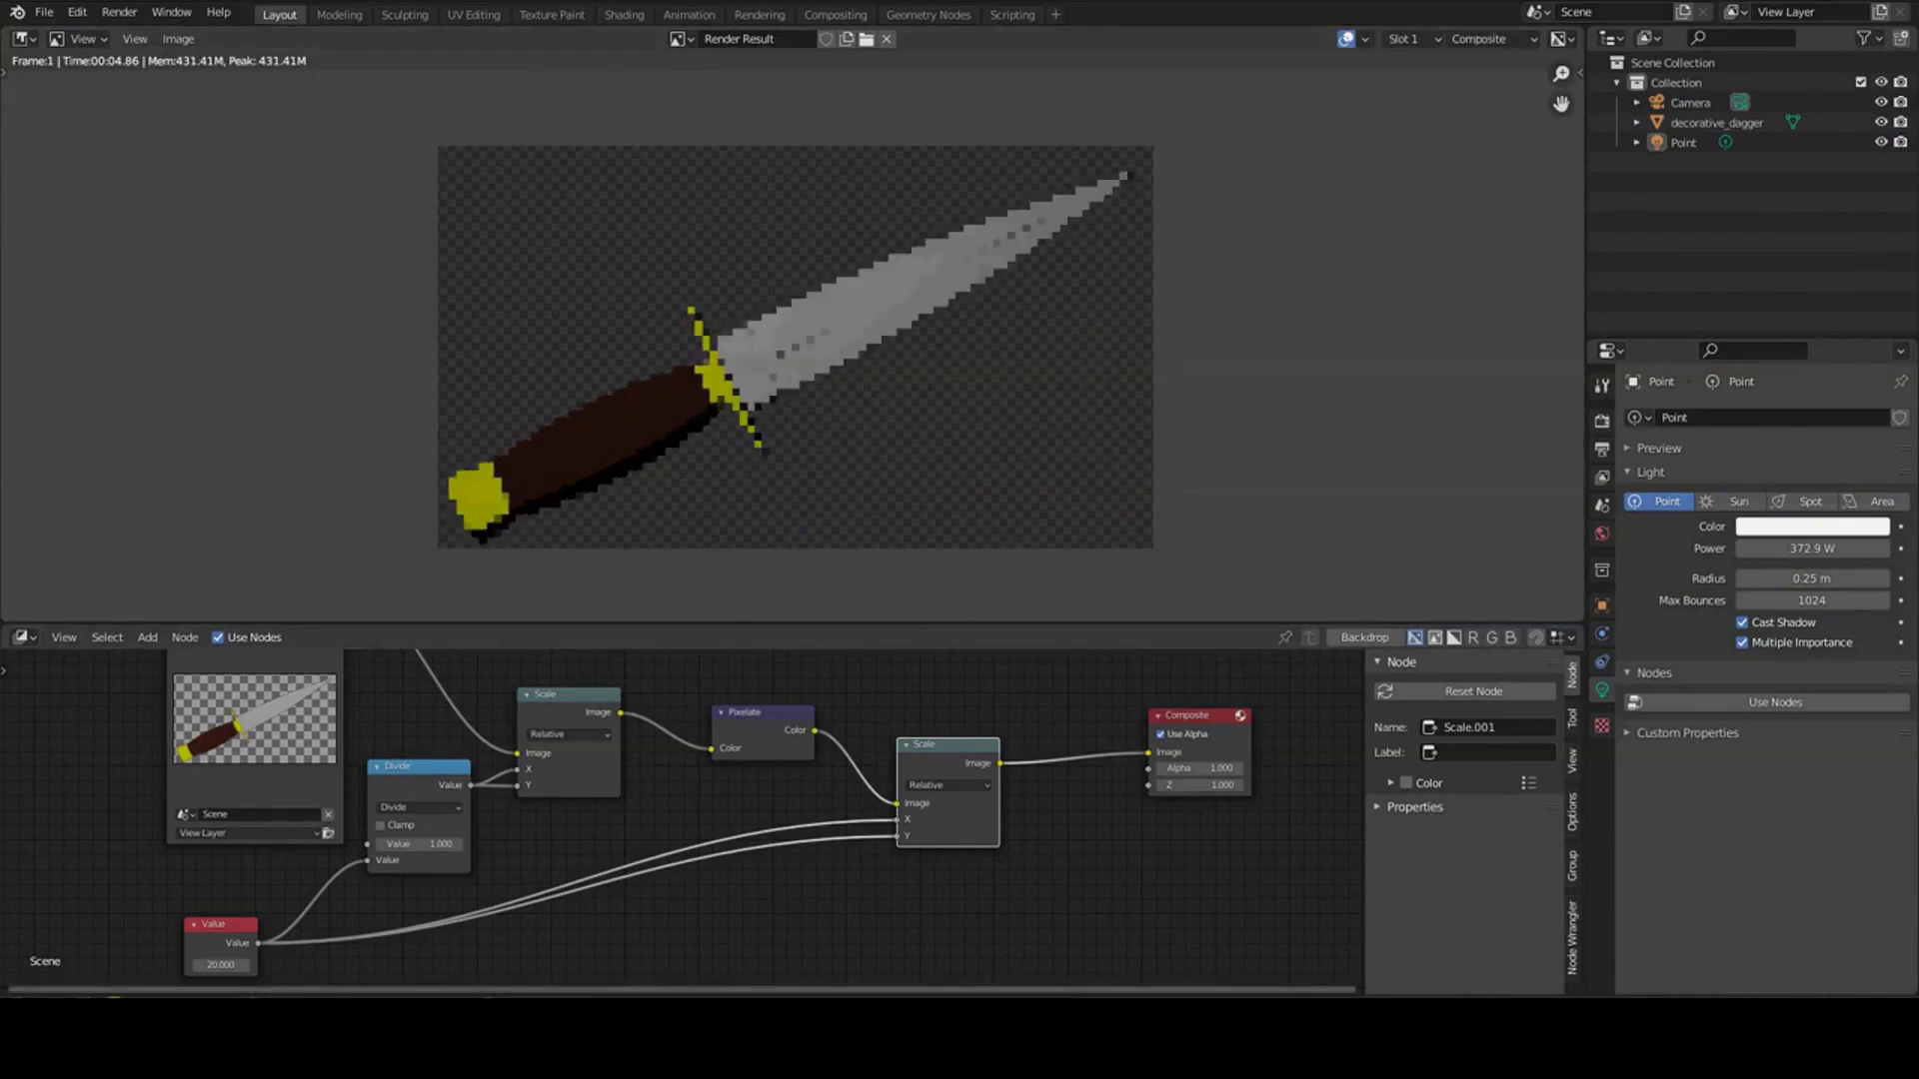
left_click(213, 964)
key("Return")
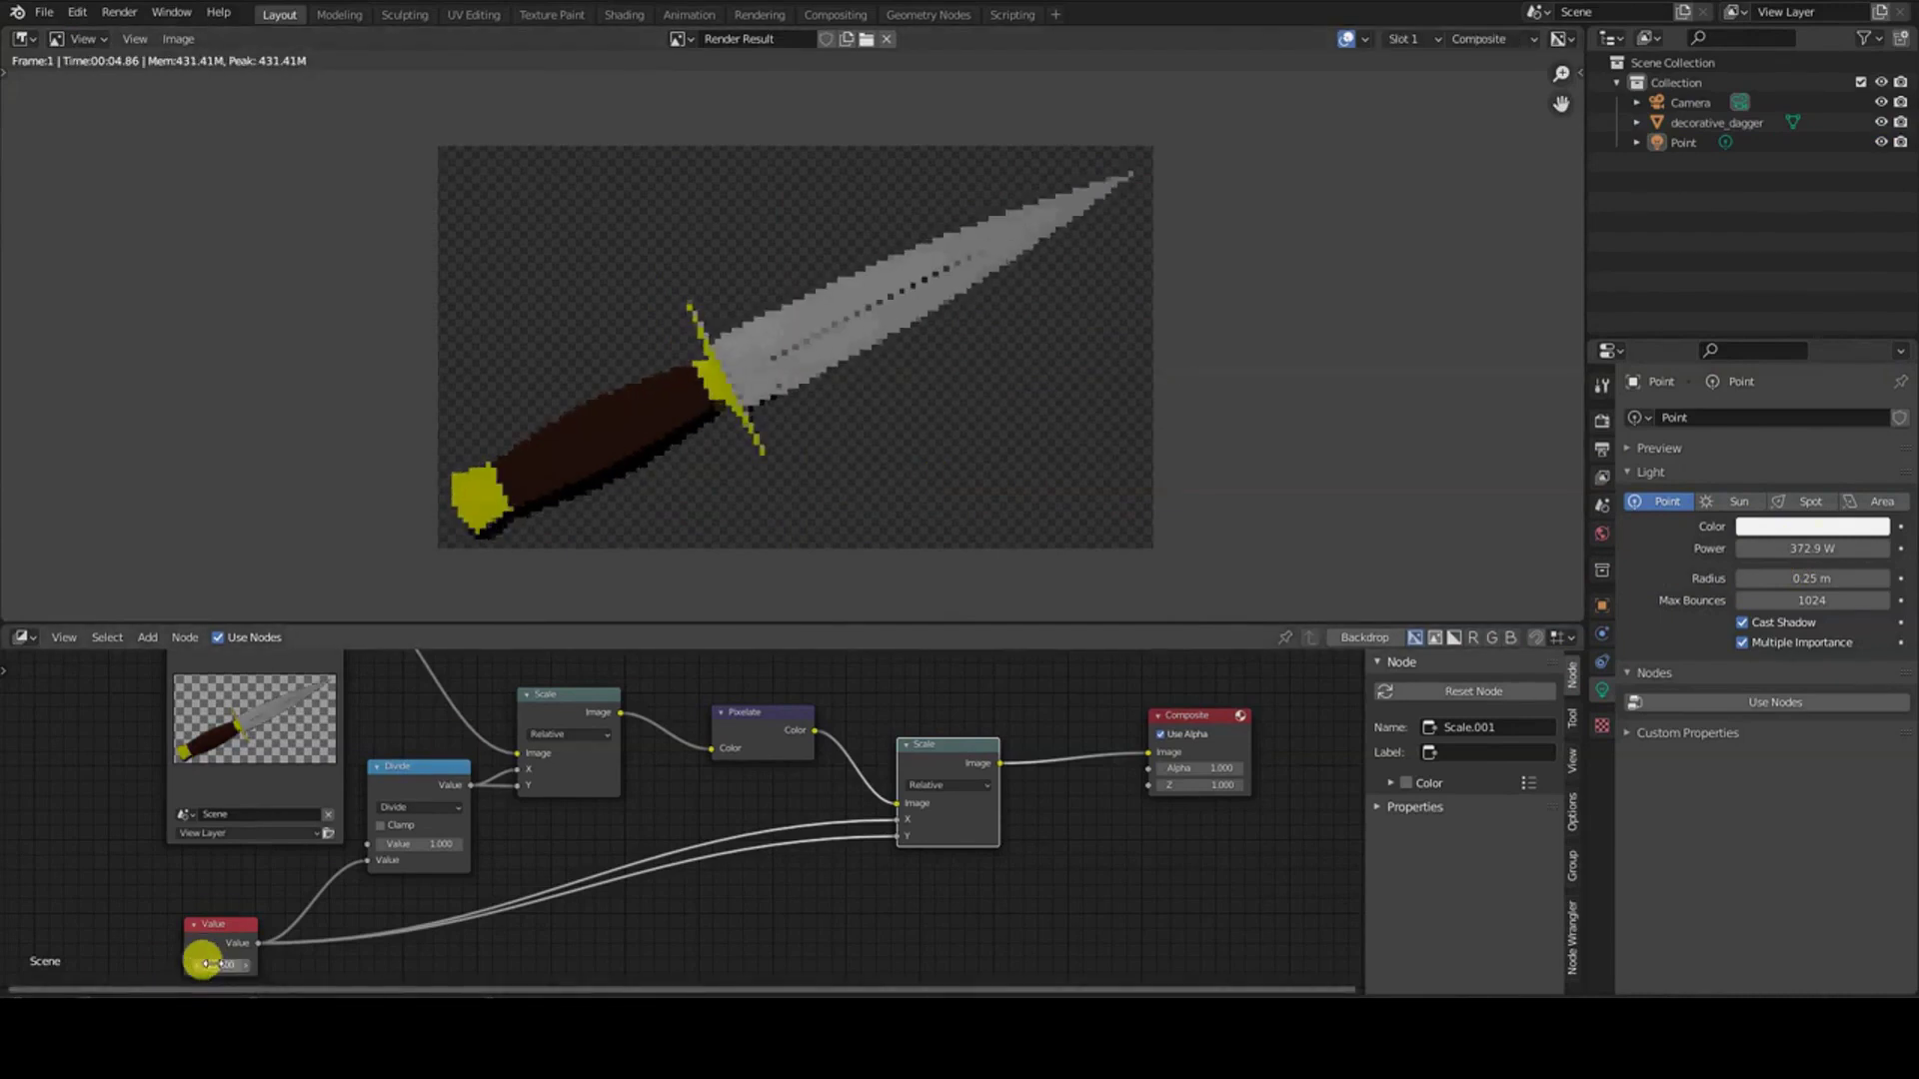
type("25")
key("Return")
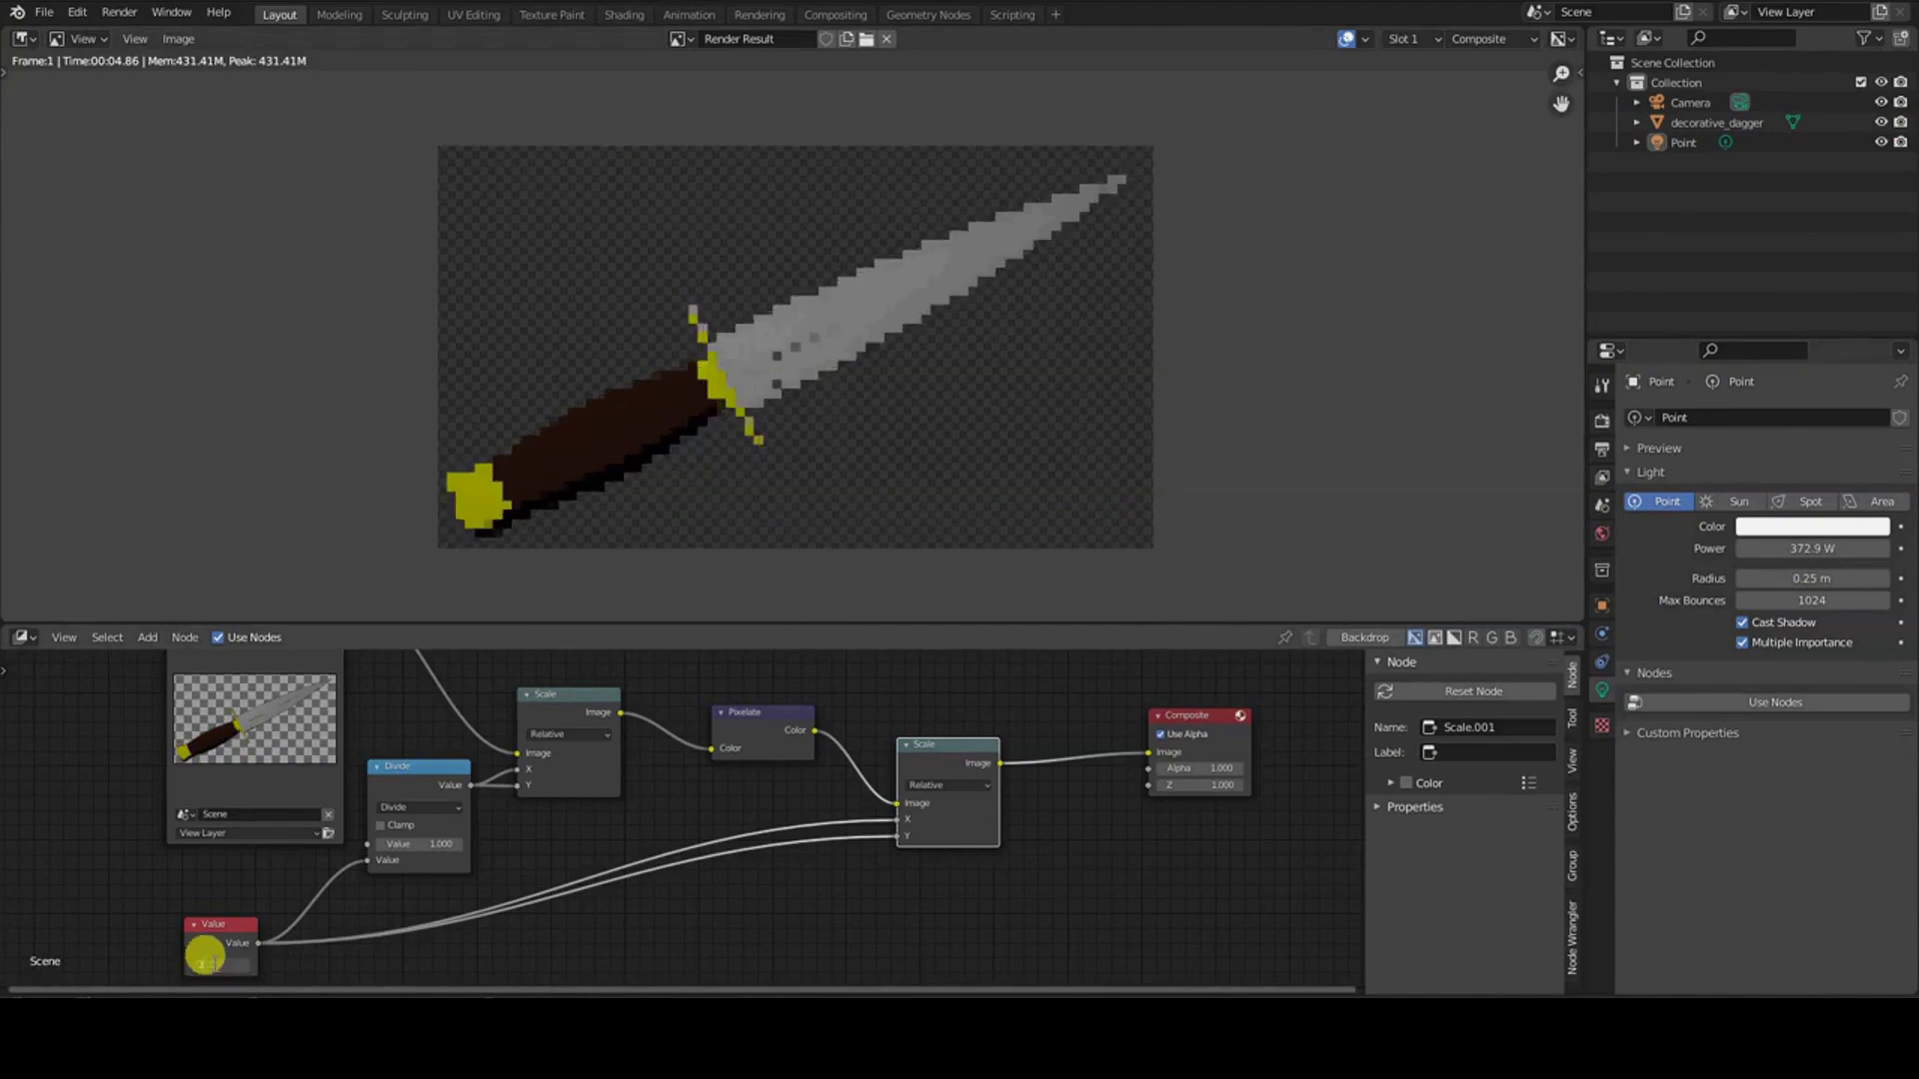
left_click_drag(205, 958, 203, 962)
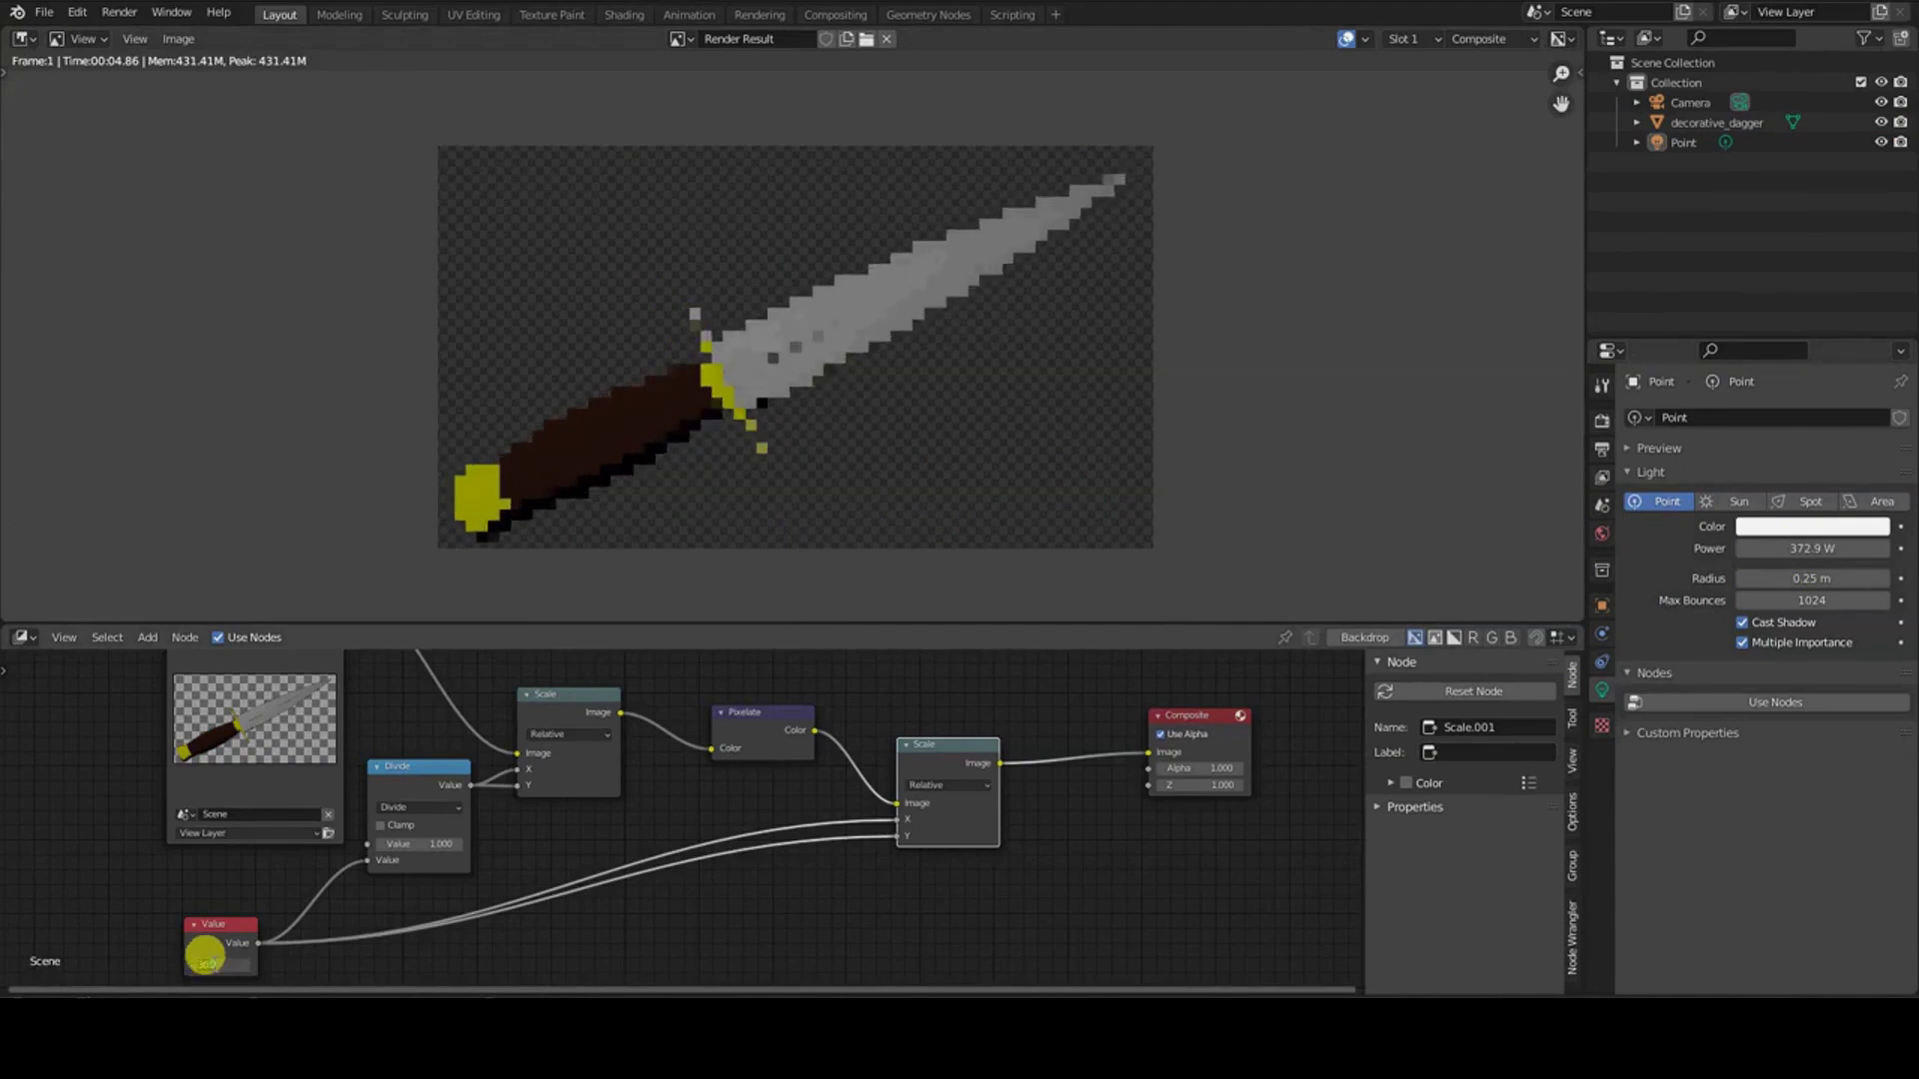